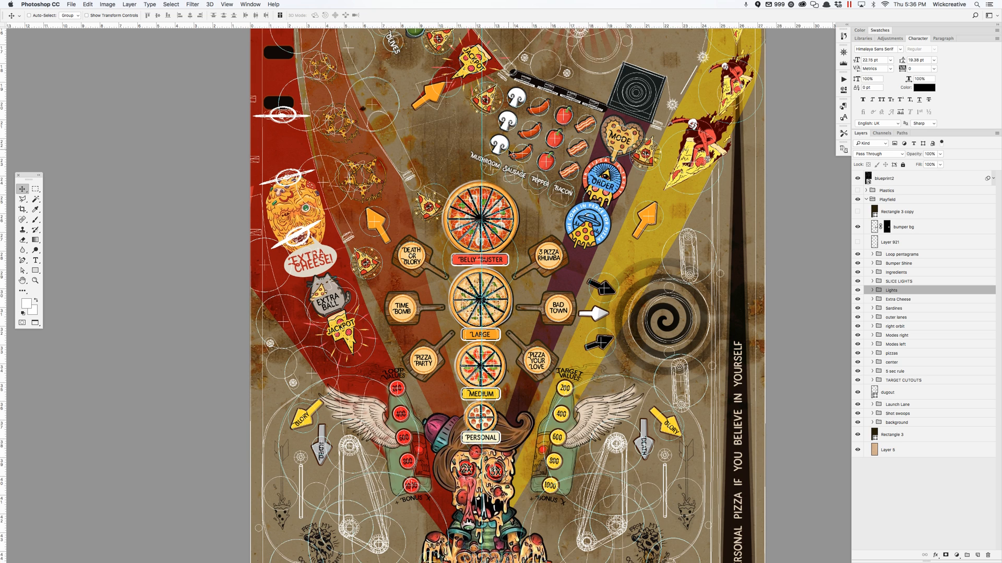
Collapse the Playfield group and hide it so that only the blueprint layer shows
scroll(512, 156, down, 4)
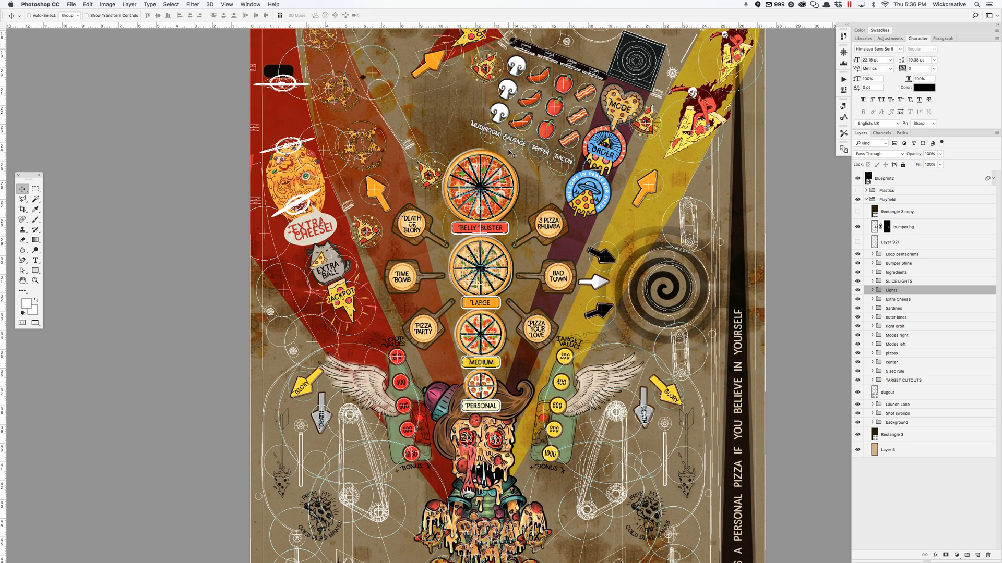
scroll(513, 155, down, 1)
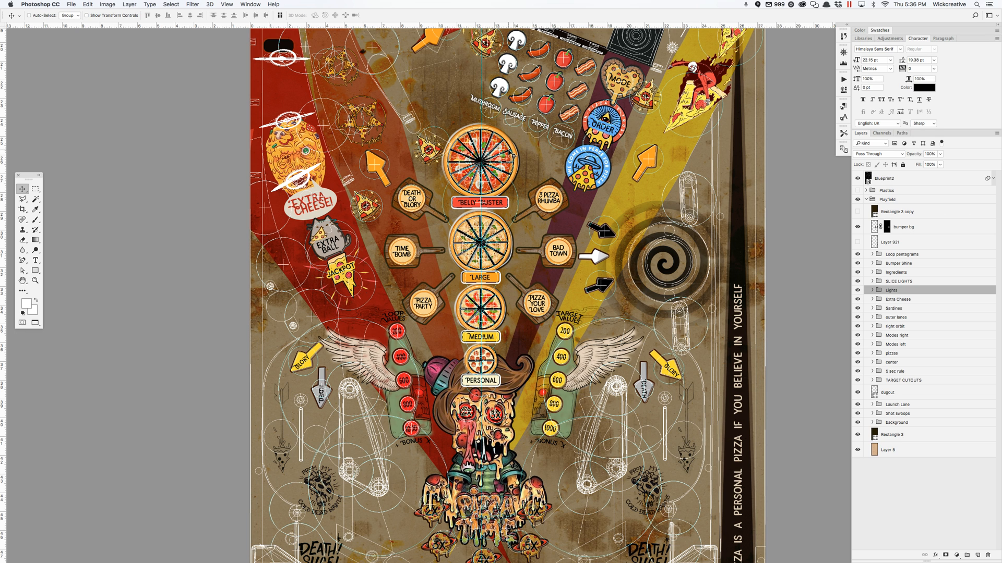
scroll(513, 155, up, 5)
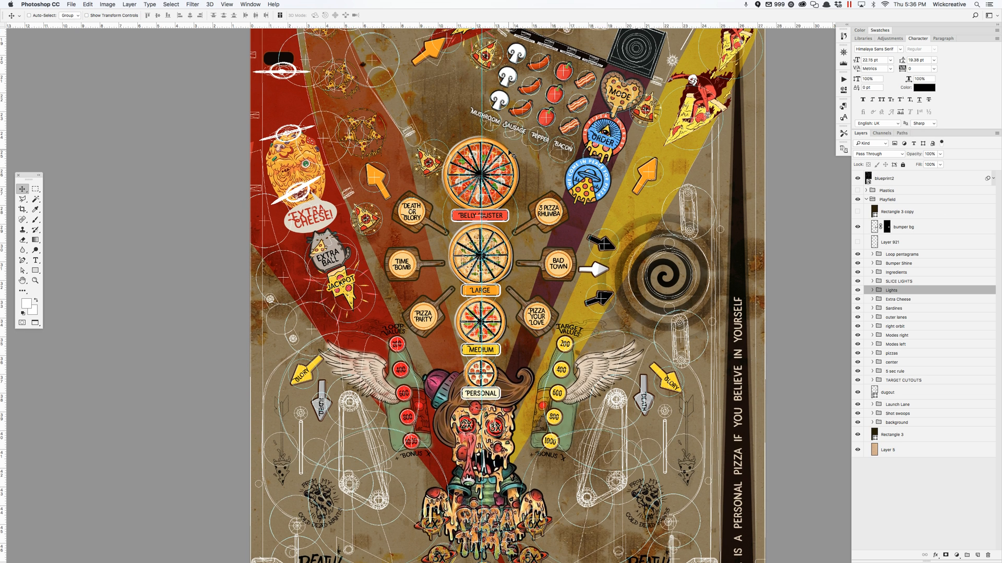
scroll(513, 156, up, 15)
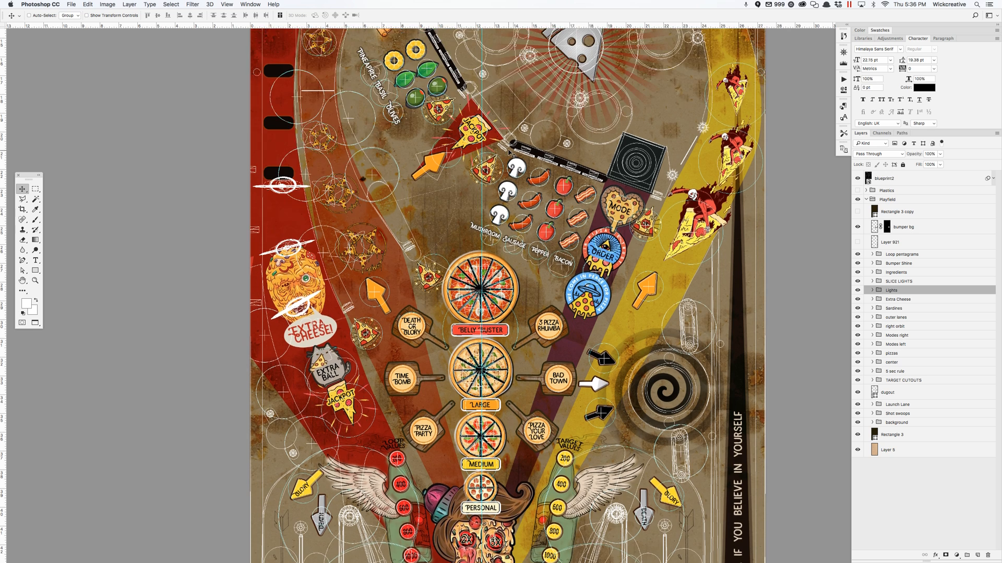
scroll(513, 155, up, 3)
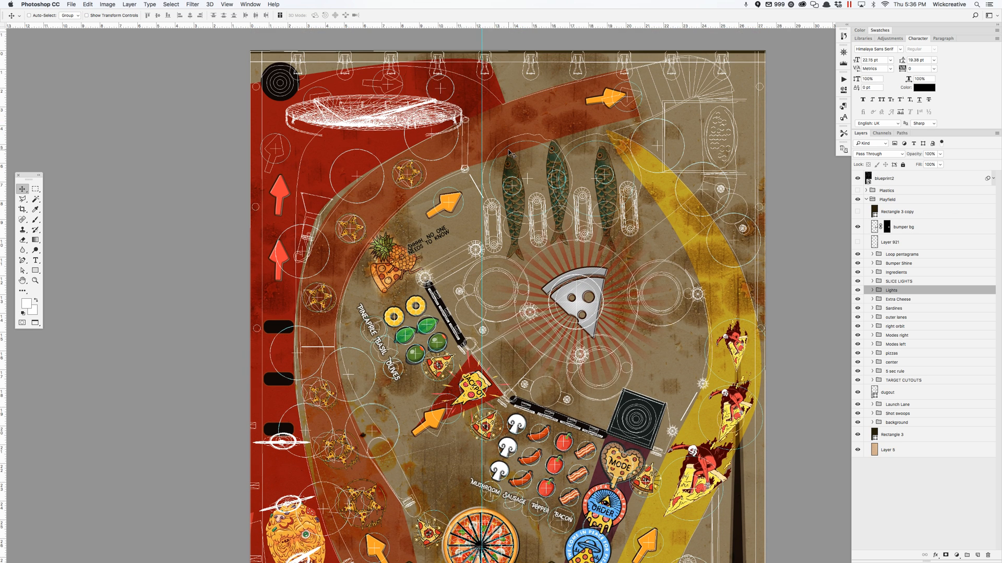
click(865, 200)
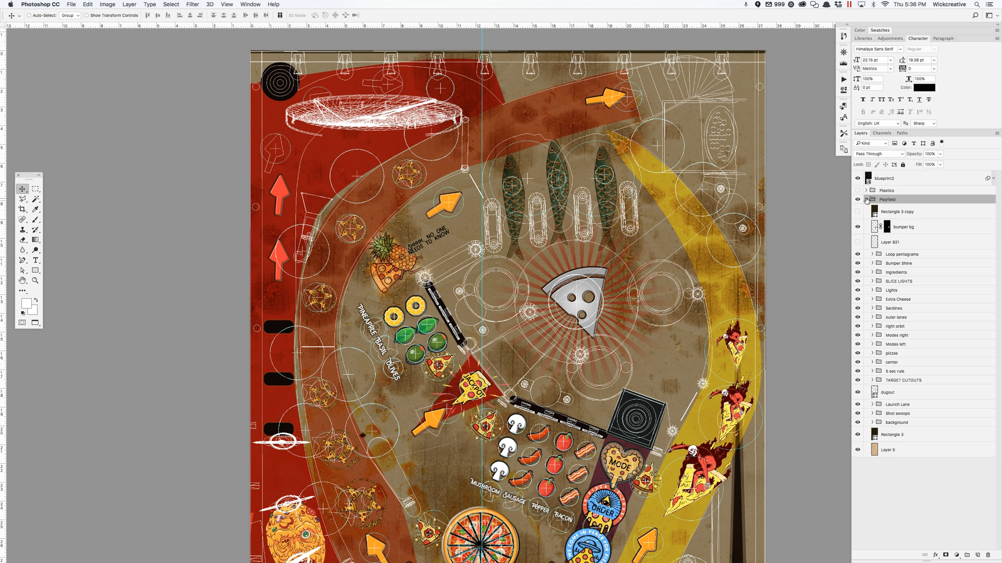
click(866, 200)
click(858, 200)
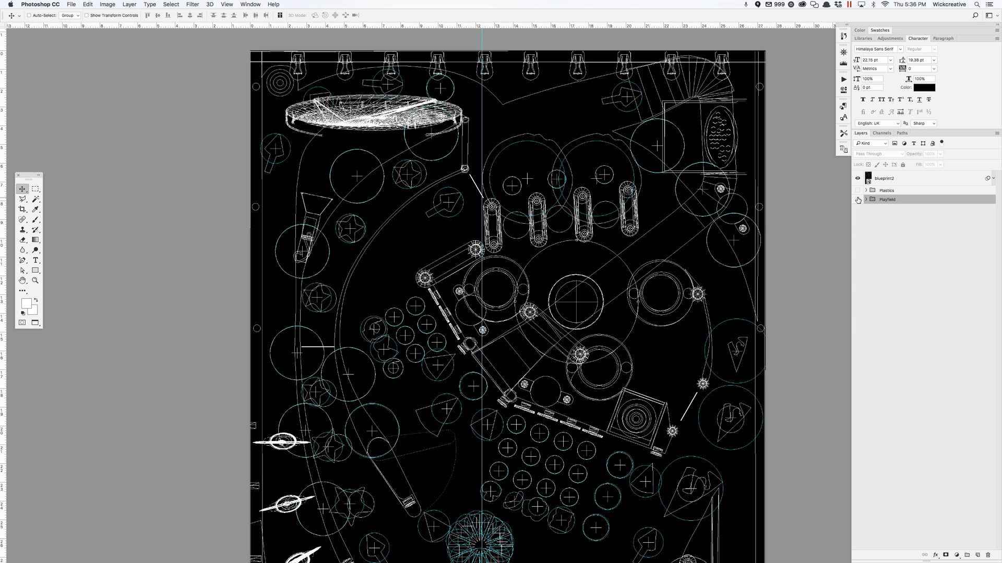
Toggle the blueprint layer's visibility off and on, reveal its smart filters and disable the Invert filter
click(902, 181)
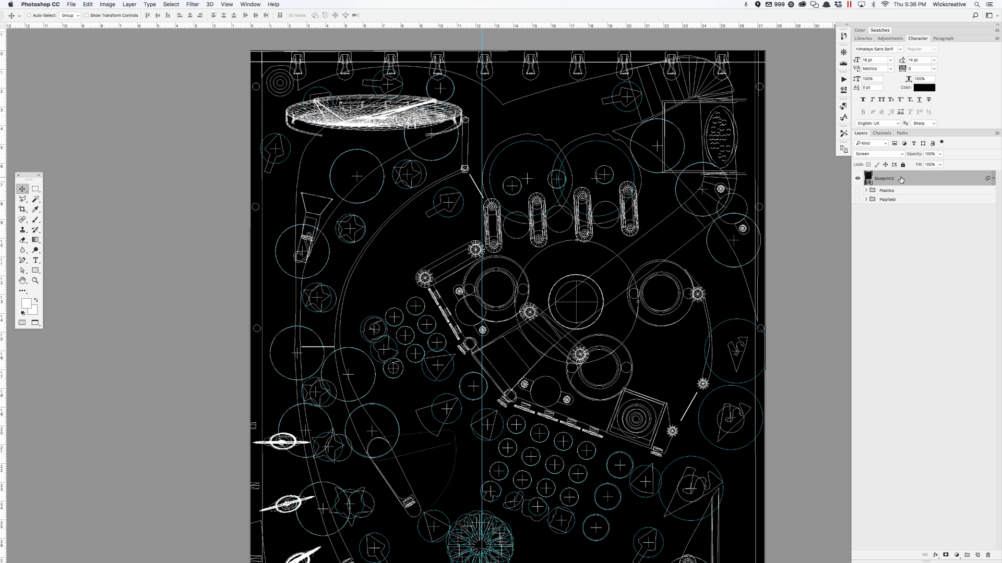
click(857, 178)
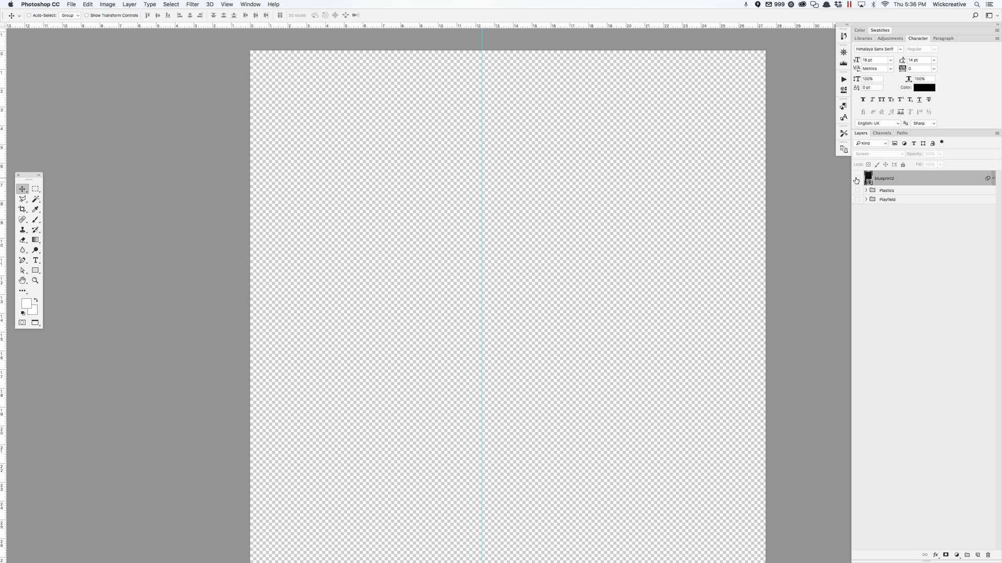
click(857, 179)
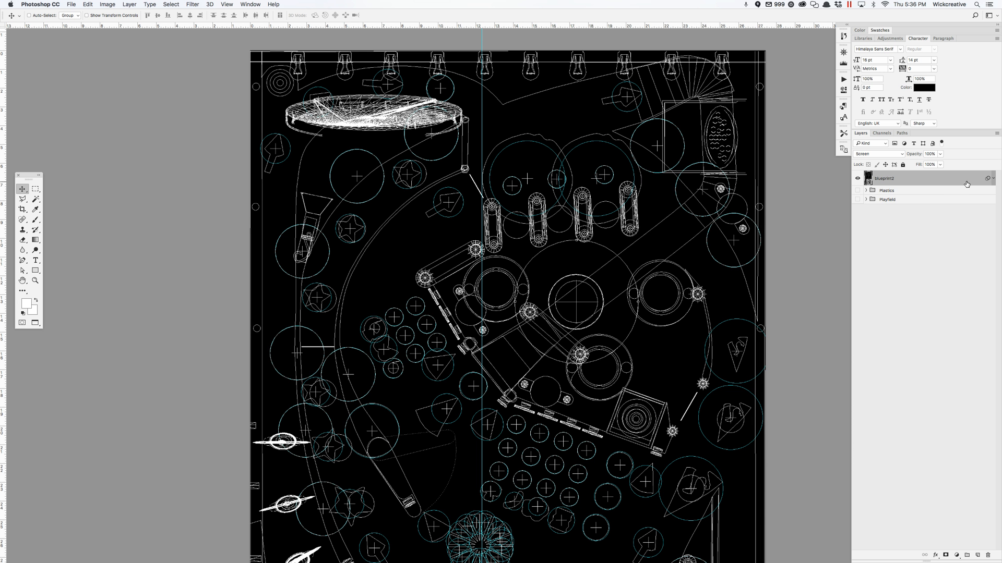
click(992, 179)
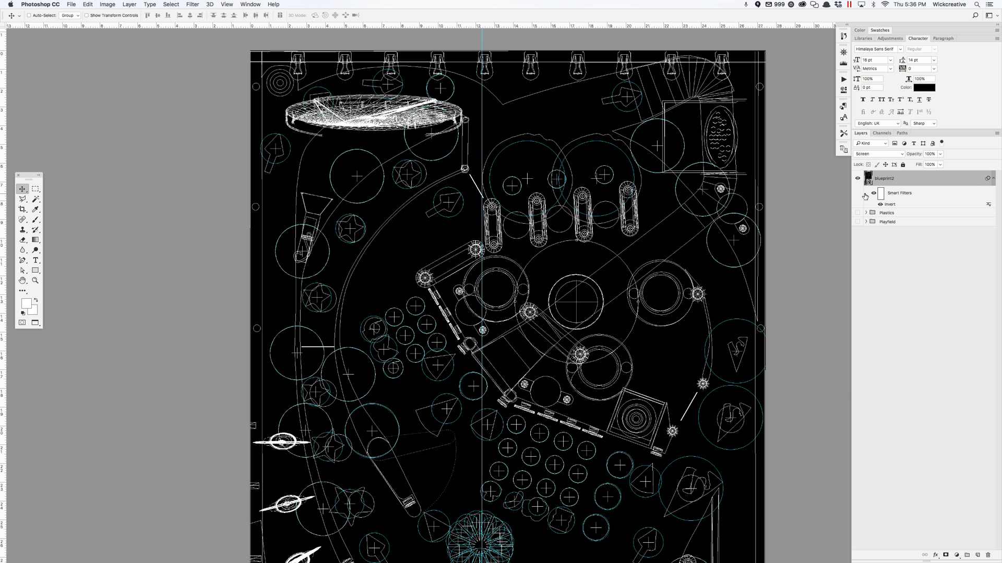
click(881, 205)
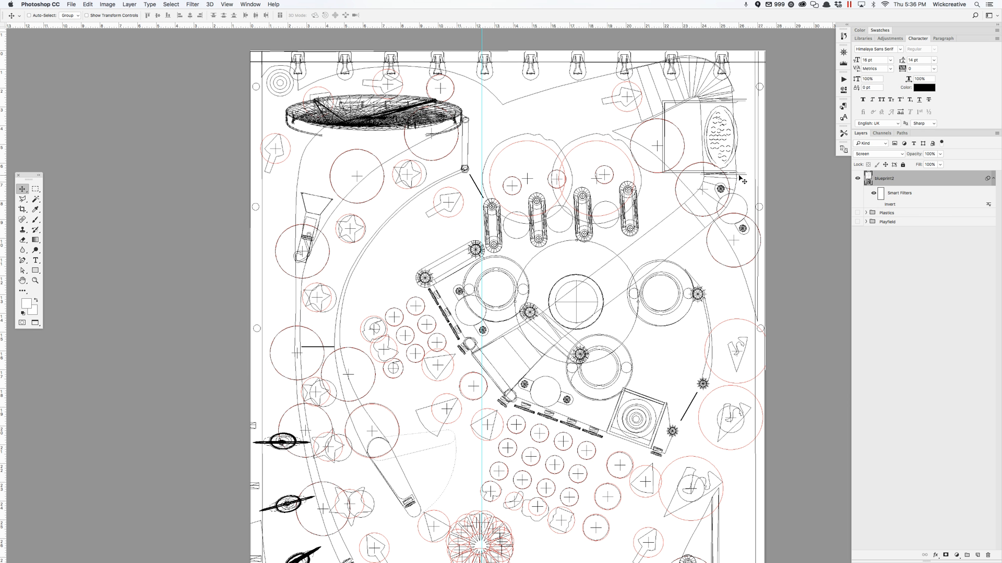
Look over the uninverted blueprint down to the flippers and turn its Invert smart filter back on
scroll(491, 218, down, 6)
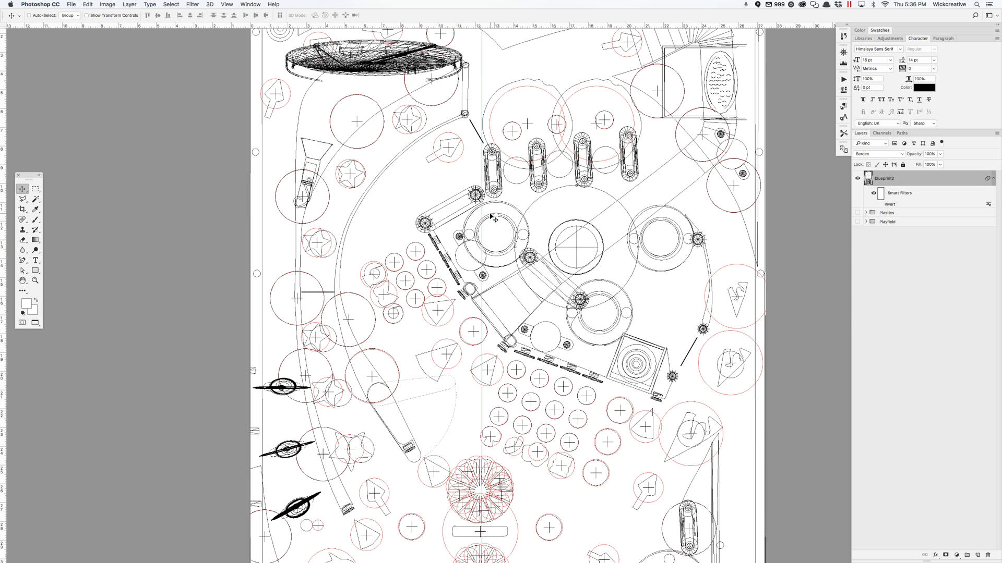
scroll(492, 218, down, 12)
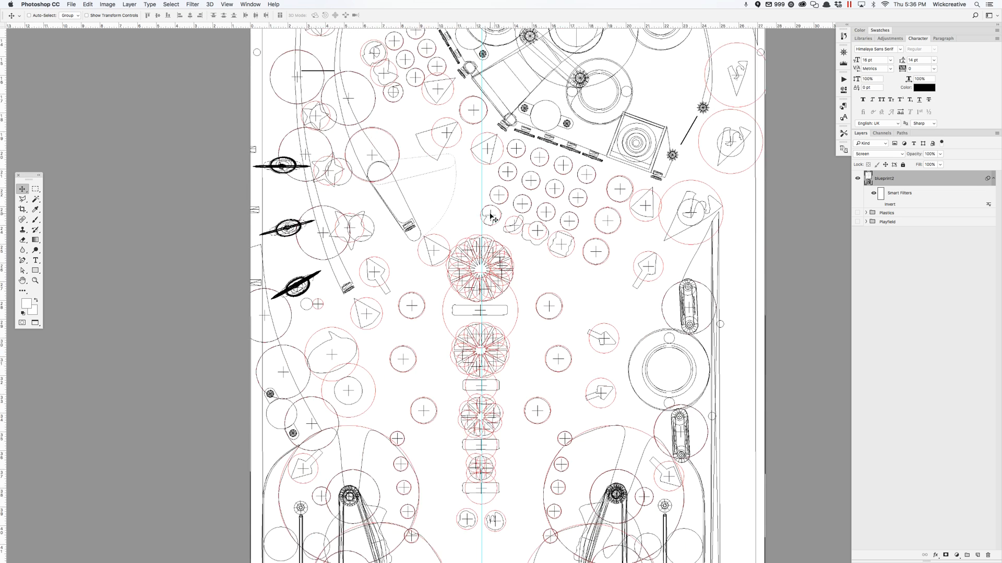
scroll(490, 214, down, 6)
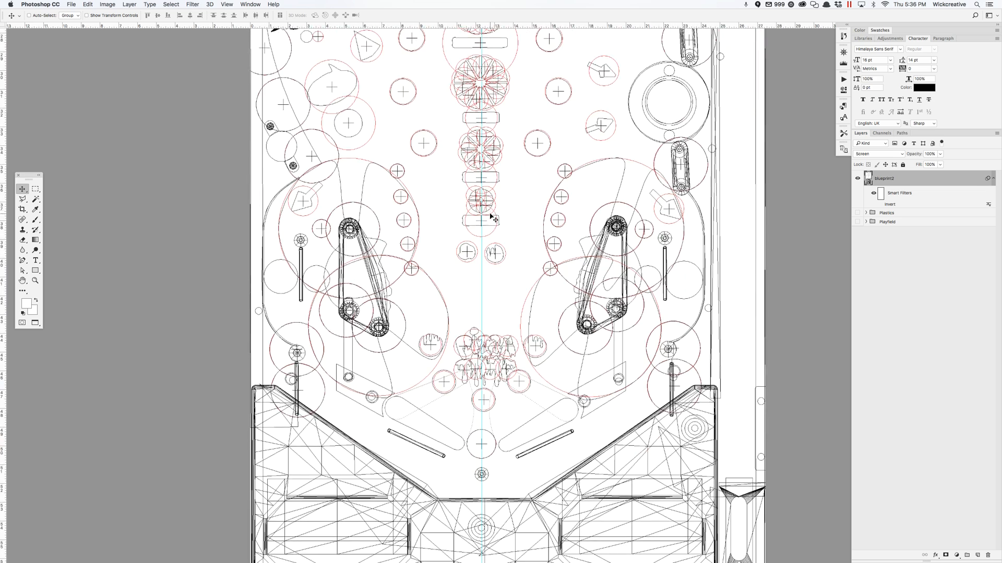
scroll(490, 214, up, 4)
scroll(492, 218, up, 12)
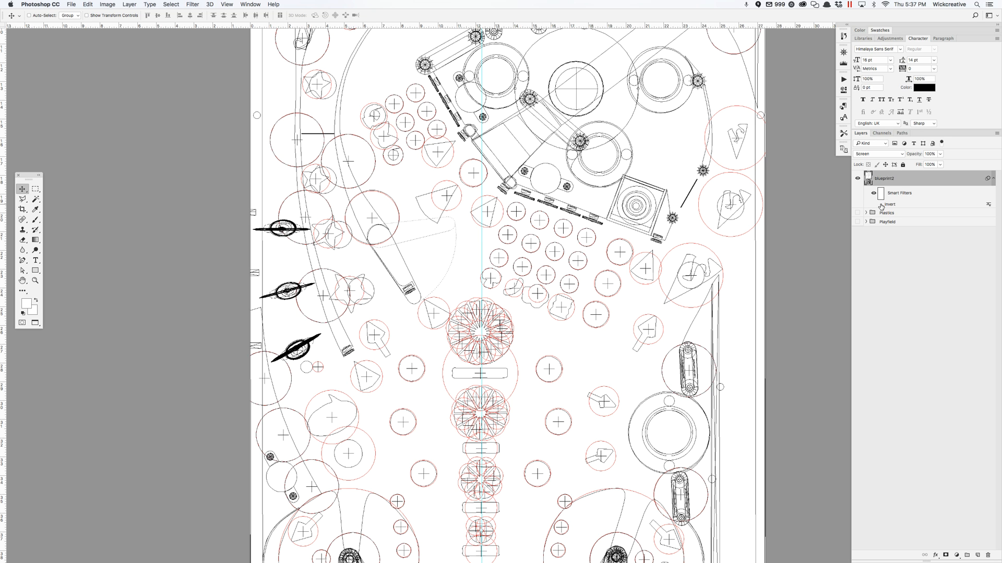
click(881, 205)
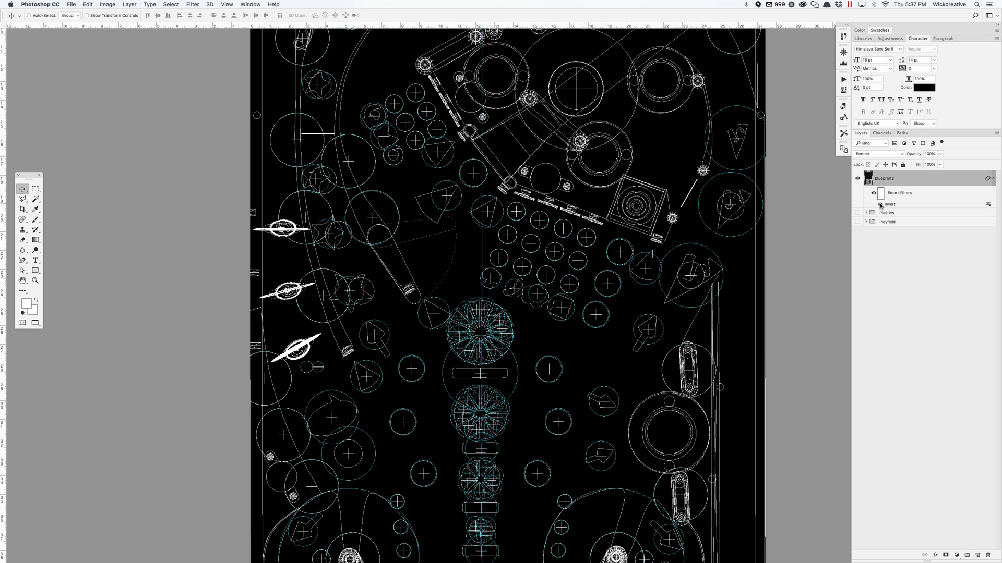
Try Normal blending on the blueprint layer, return it to Screen and show the Playfield group beneath it
click(872, 153)
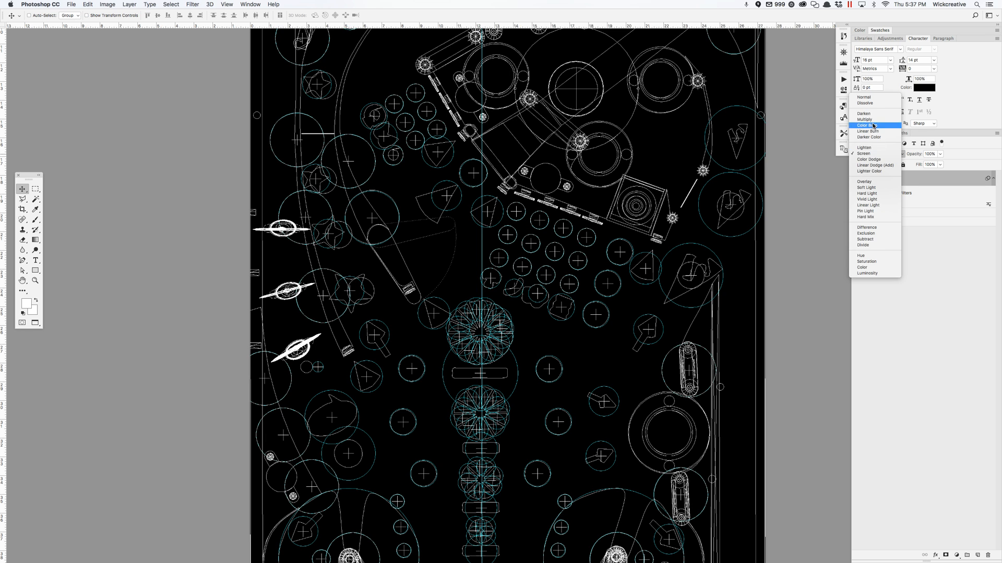
click(875, 98)
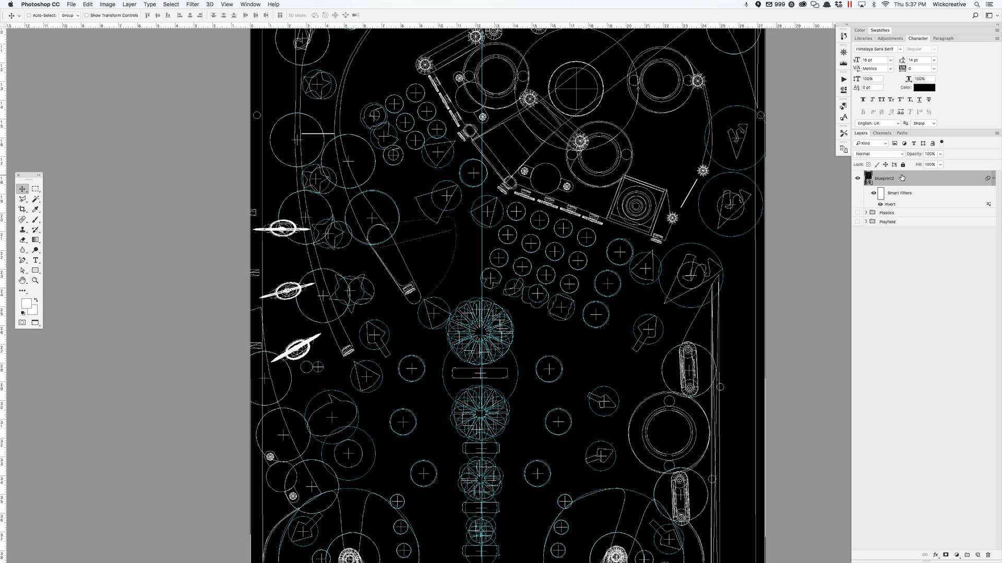
click(883, 155)
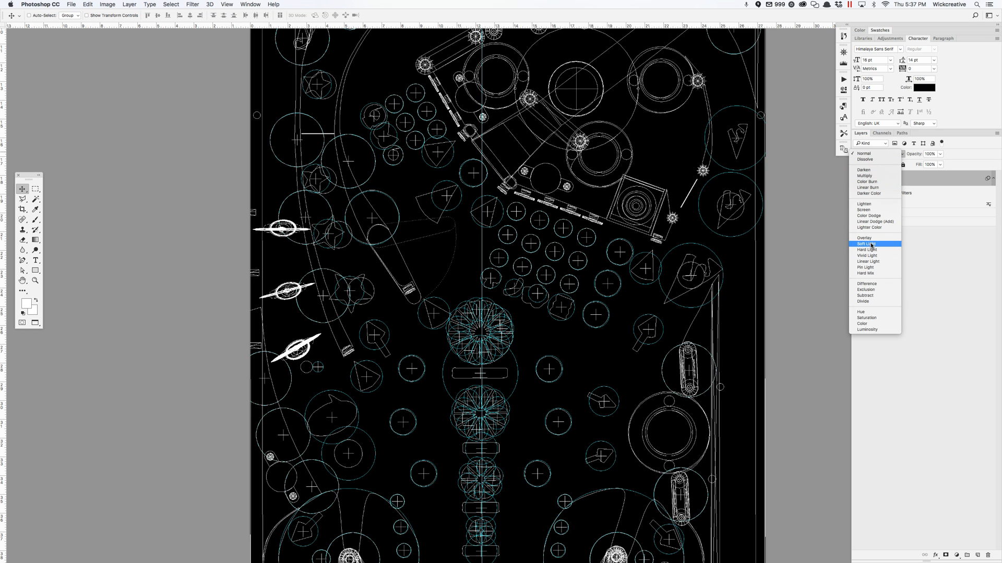
click(867, 210)
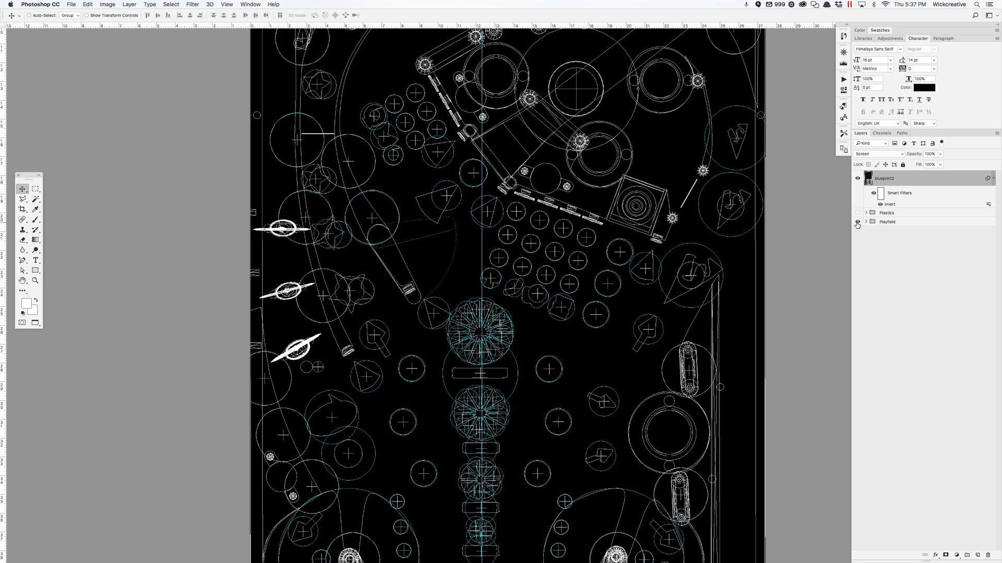
click(857, 222)
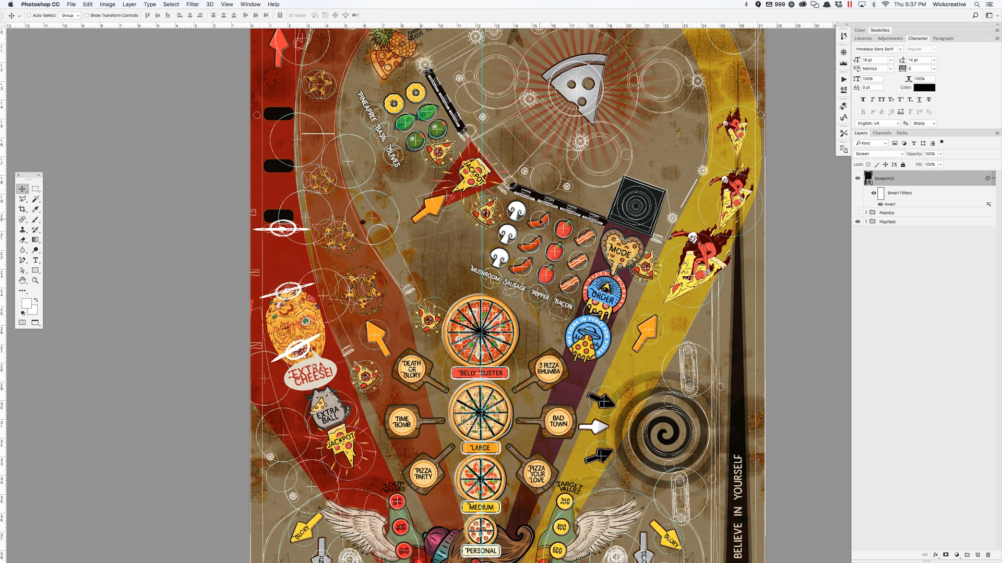
Examine how the playfield artwork lines up with the blueprint overlay, from the ingredient targets down to the flipper area
key(super+plus)
key(super+plus)
key(super+plus)
key(super+minus)
key(super+minus)
key(super+minus)
scroll(392, 149, up, 2)
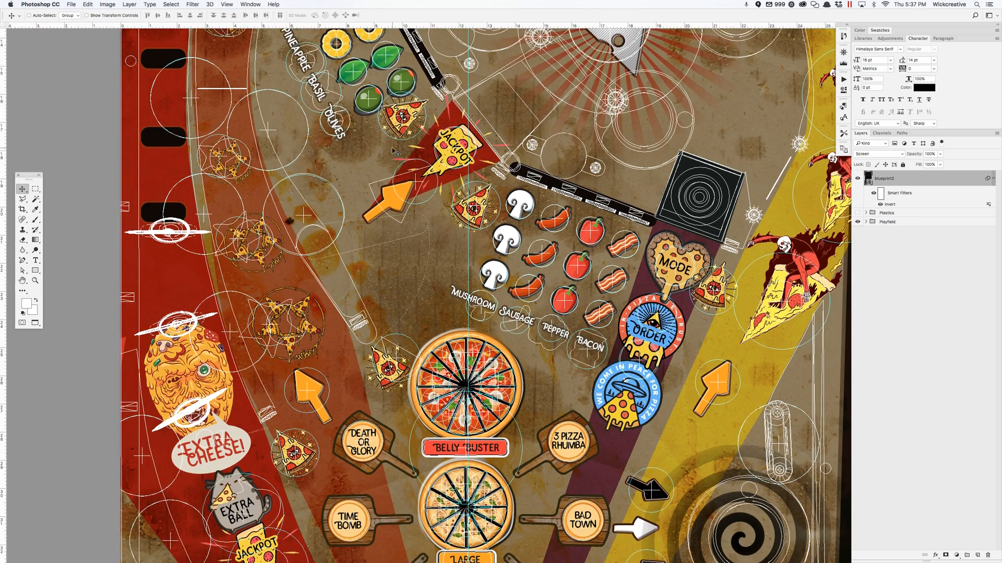
scroll(395, 151, up, 5)
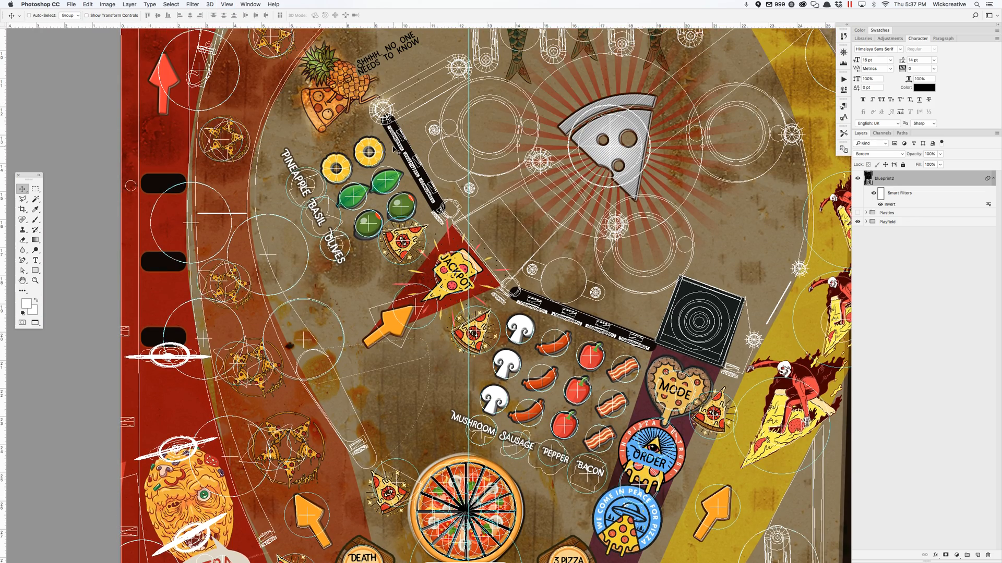
drag(378, 150, 451, 236)
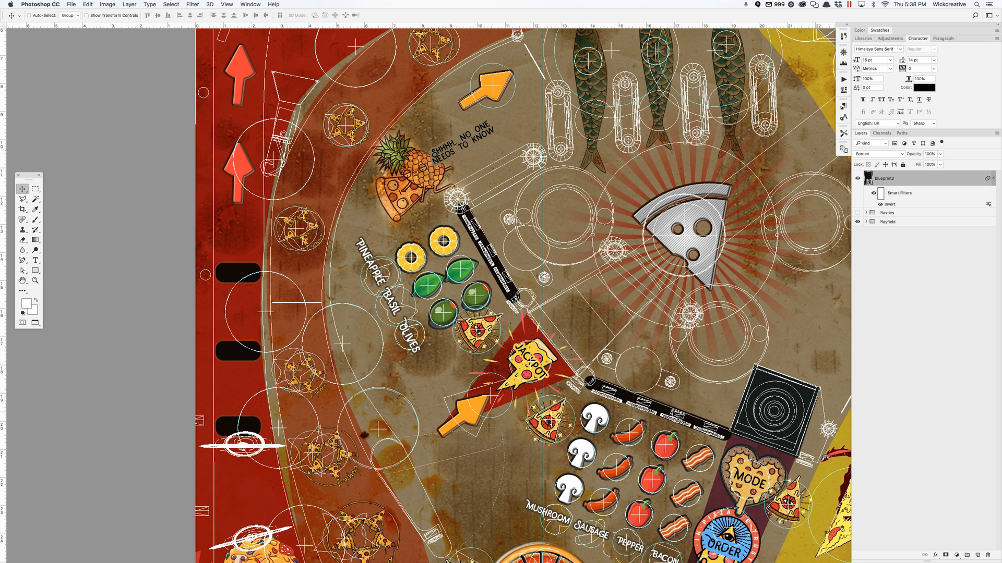
scroll(621, 339, down, 6)
scroll(621, 339, right, 2)
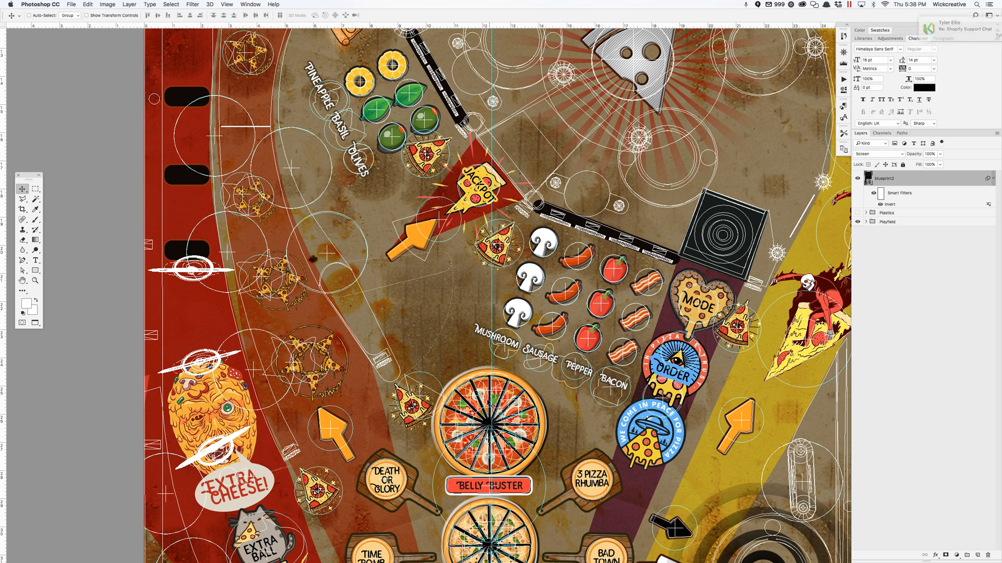
drag(463, 429, 513, 204)
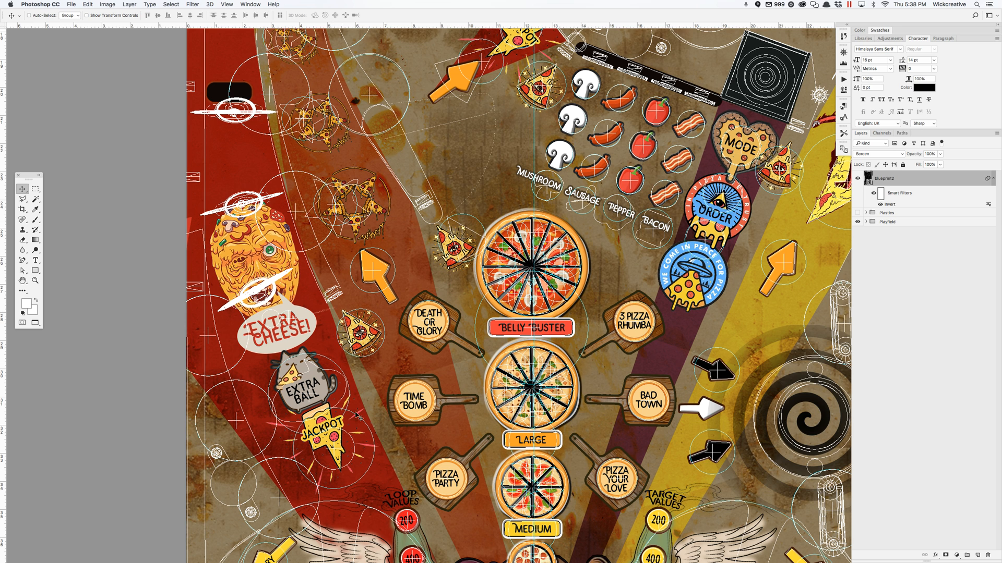
scroll(388, 448, down, 5)
scroll(455, 390, down, 13)
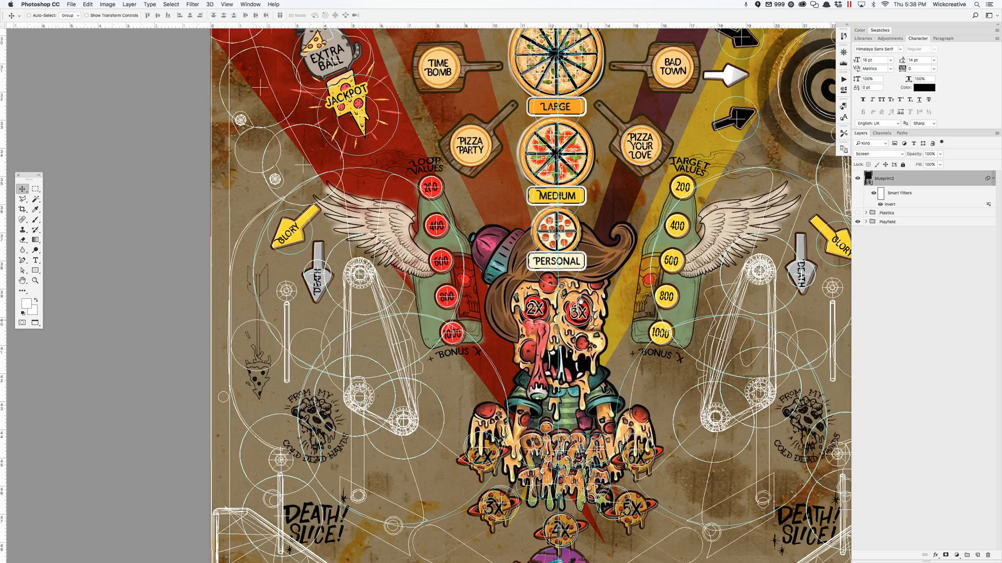
scroll(588, 319, down, 3)
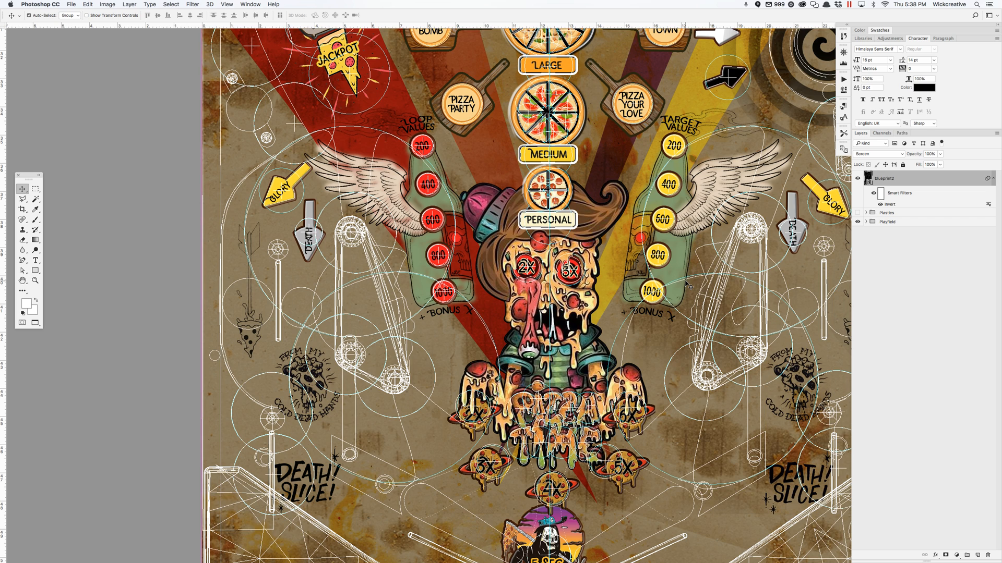
scroll(688, 284, down, 5)
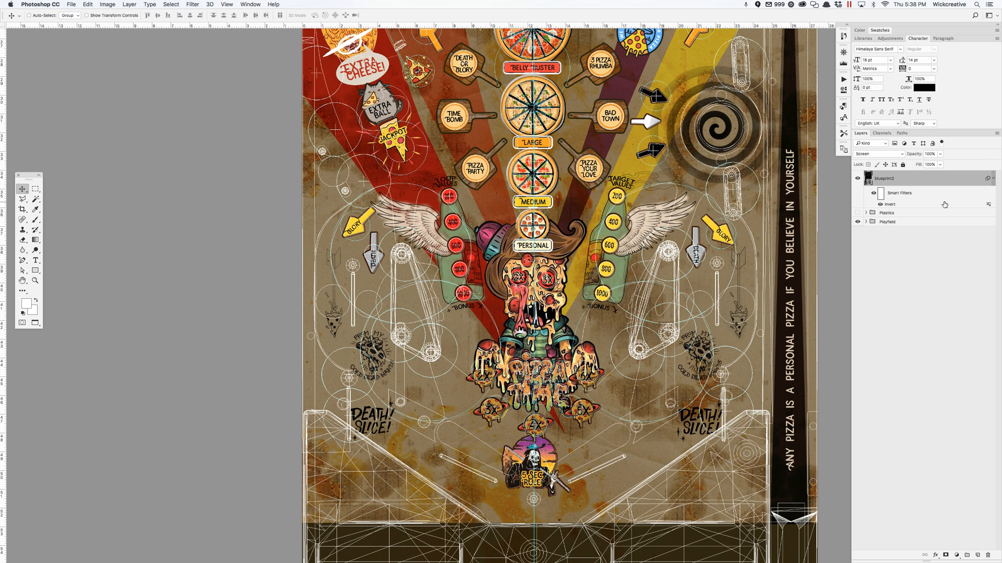
Expand the Playfield group and hide its artwork from Shot swoops up to Loop pentagrams plus bumper bg, keeping the background visible
click(866, 222)
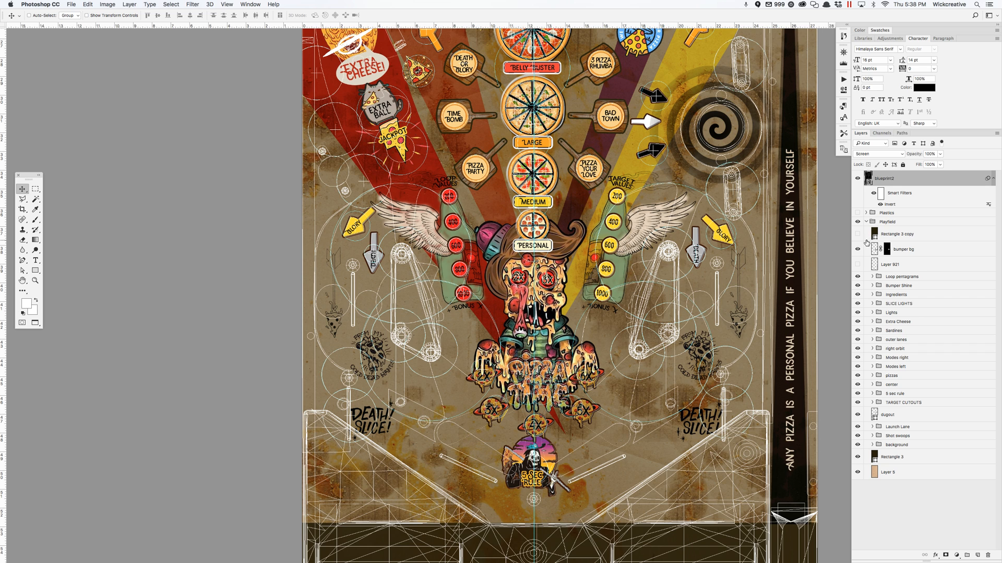
click(866, 222)
click(866, 222)
scroll(663, 245, down, 1)
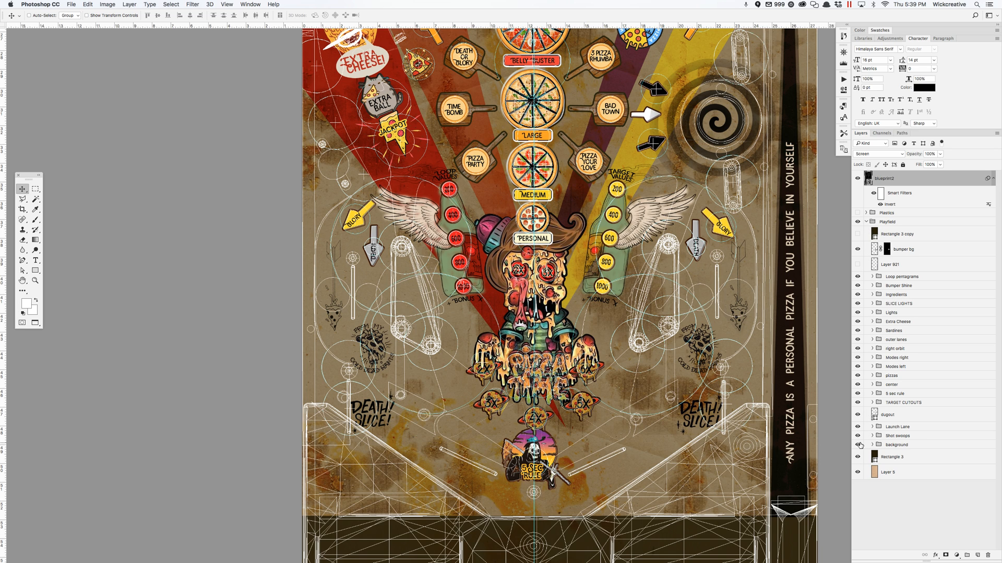
drag(858, 438, 853, 277)
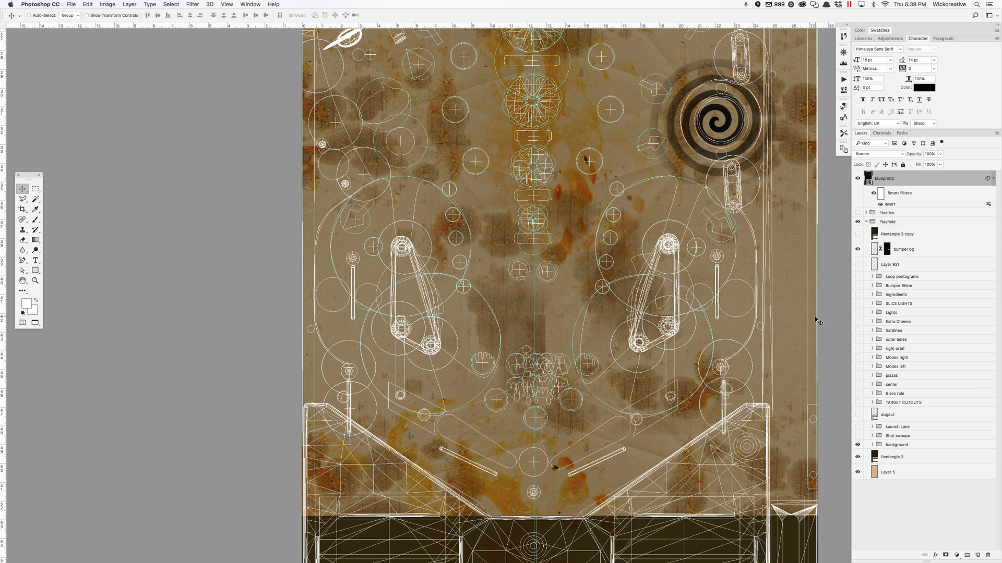
click(857, 252)
scroll(704, 340, down, 5)
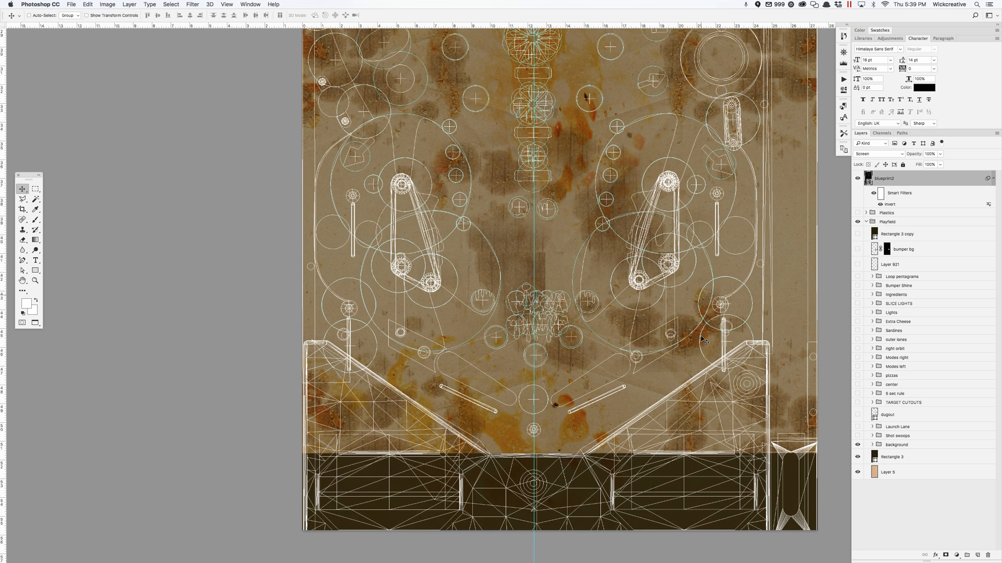
scroll(703, 340, up, 10)
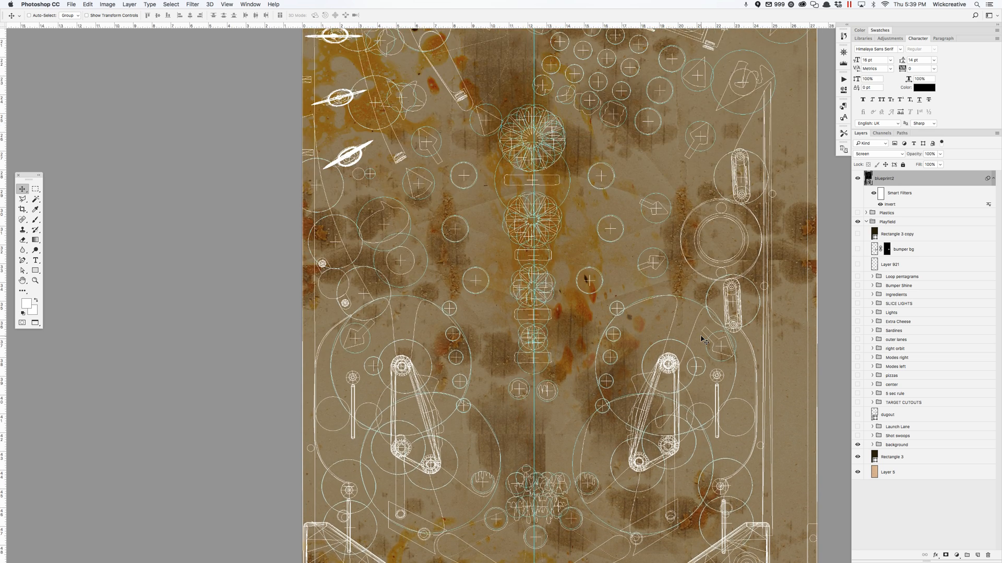
Examine the blueprint outlines over the bare background, from the top of the playfield down to the flippers and apron
scroll(704, 340, up, 15)
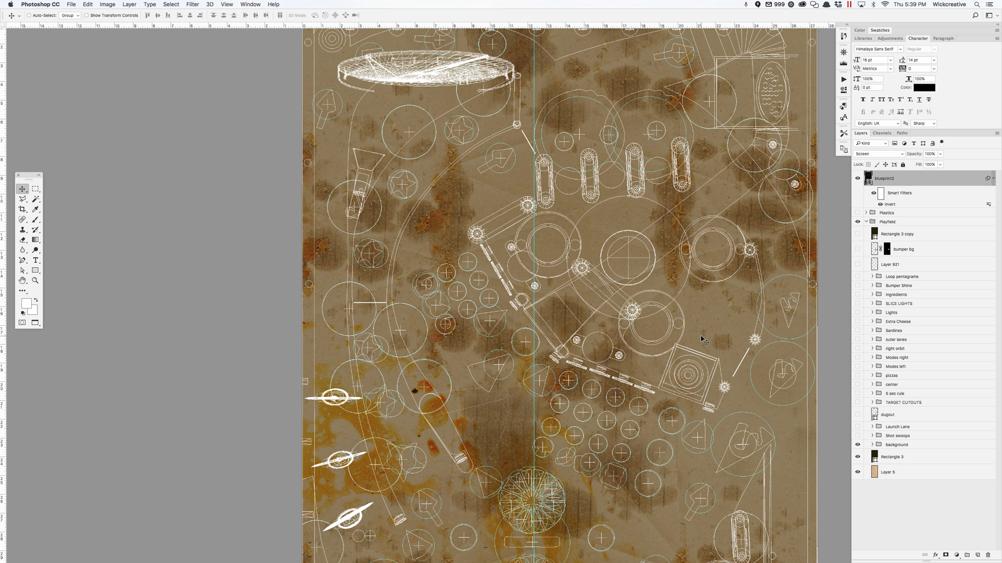
scroll(704, 340, up, 2)
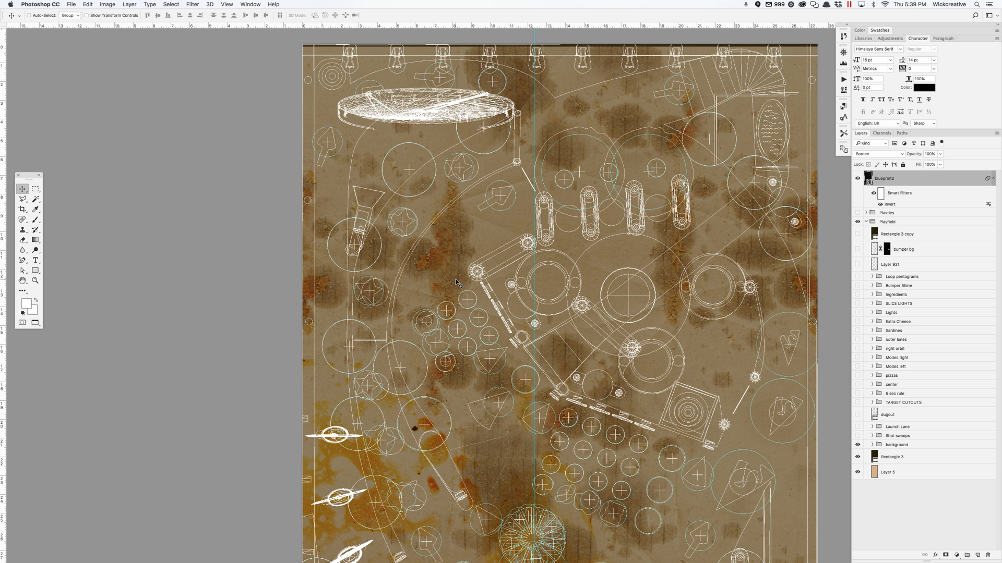
scroll(456, 282, down, 5)
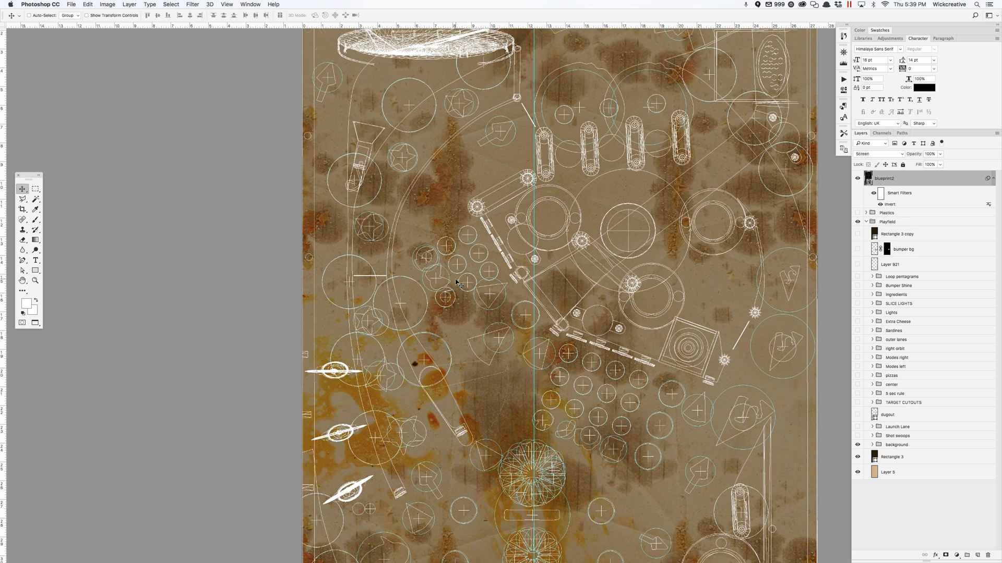
scroll(456, 282, down, 1)
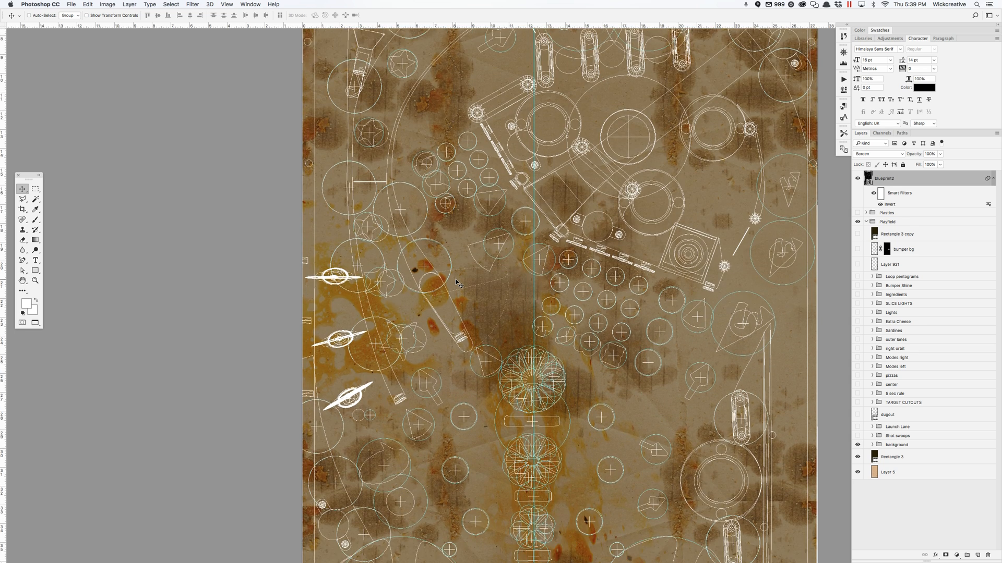
scroll(558, 409, down, 7)
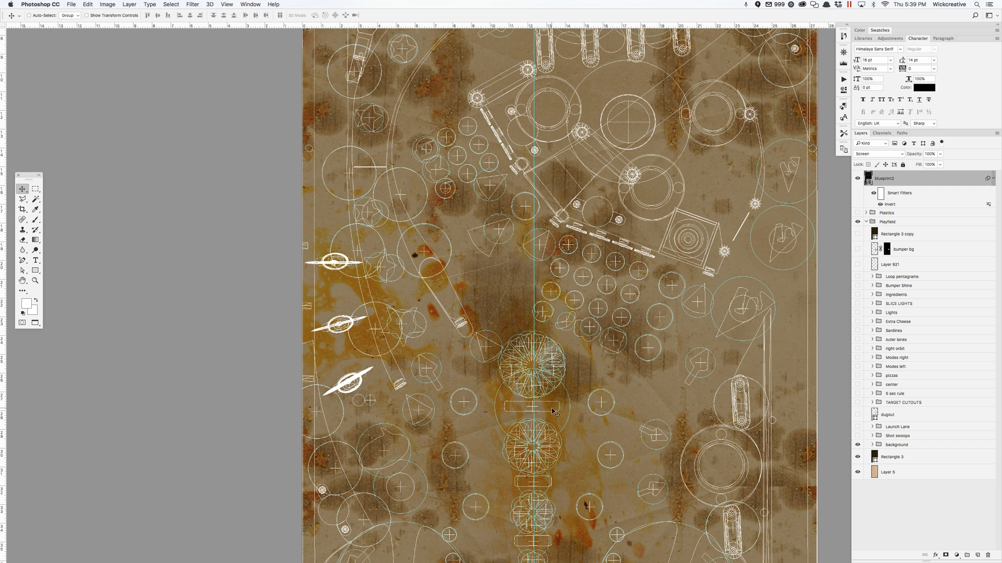
scroll(554, 412, down, 5)
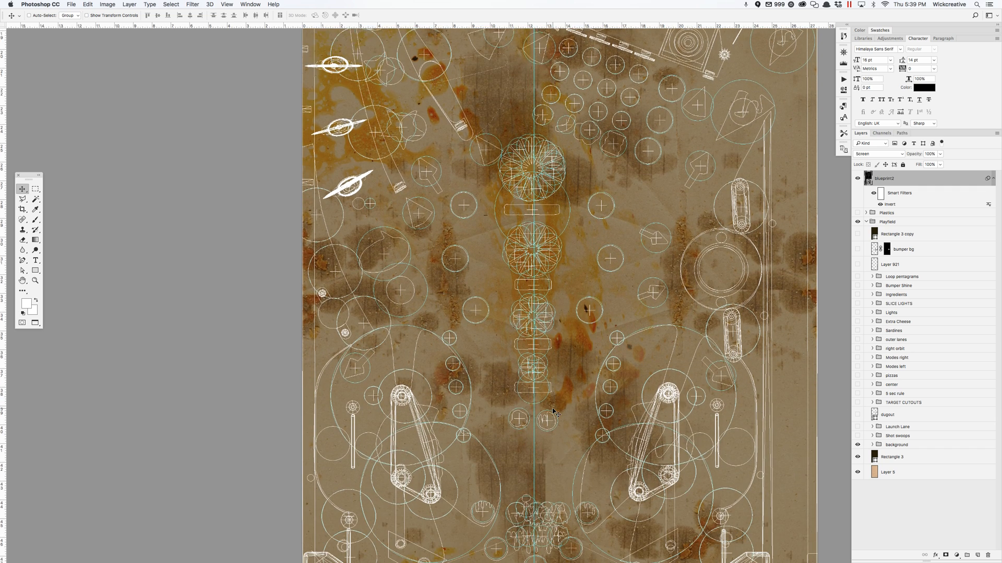
scroll(554, 412, down, 3)
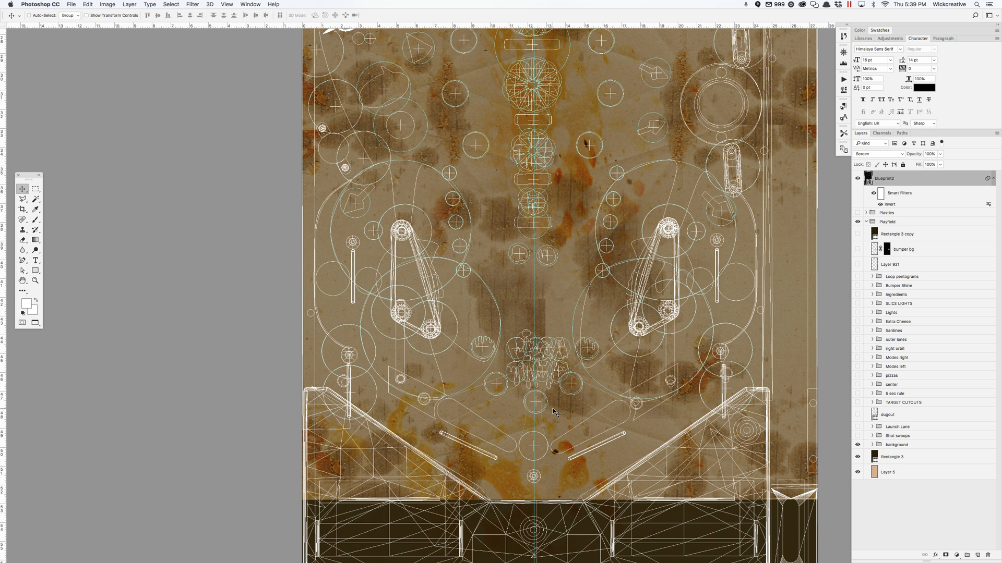
scroll(554, 412, up, 3)
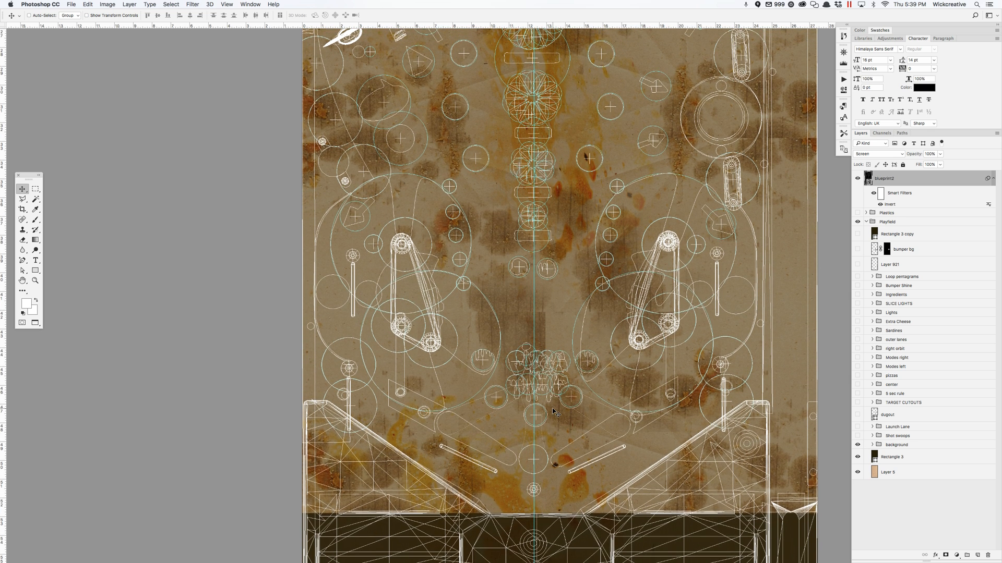
scroll(554, 412, up, 5)
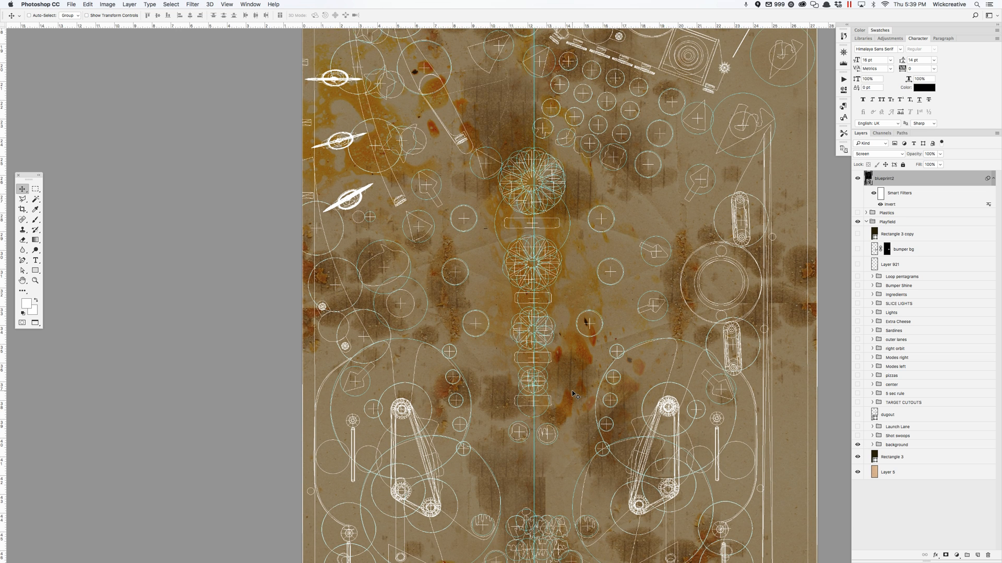
scroll(548, 443, down, 3)
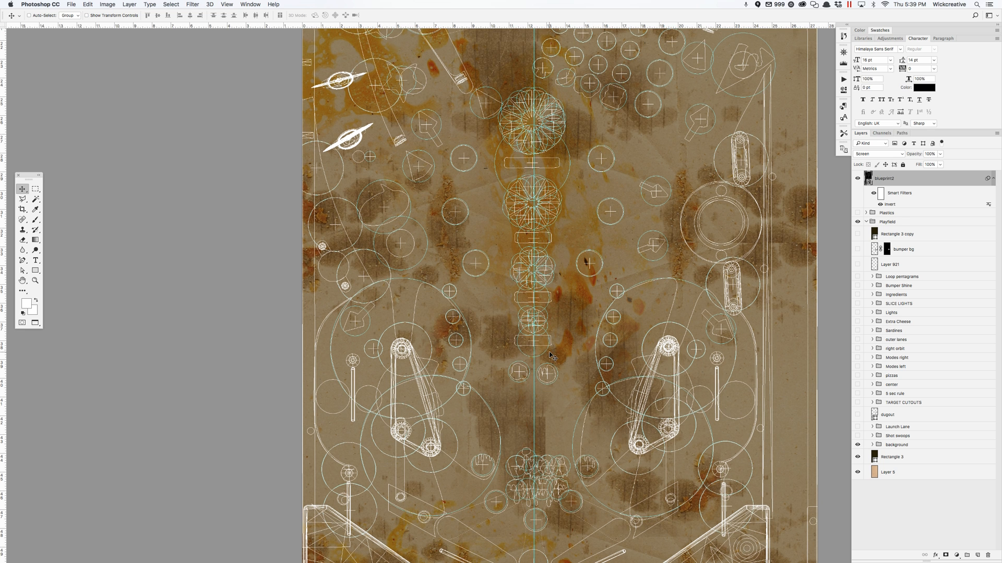
scroll(574, 328, down, 5)
scroll(552, 357, down, 2)
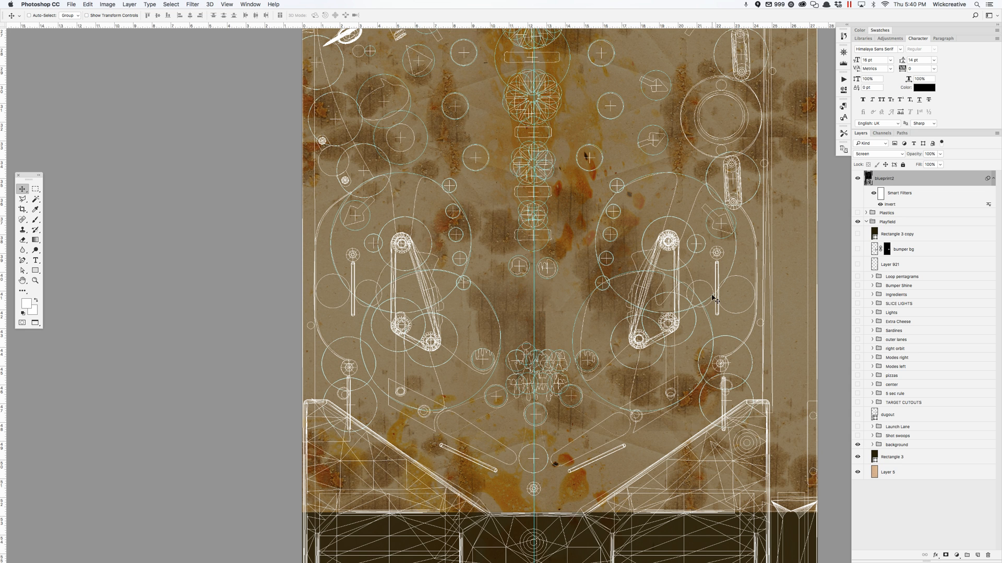
scroll(494, 172, up, 5)
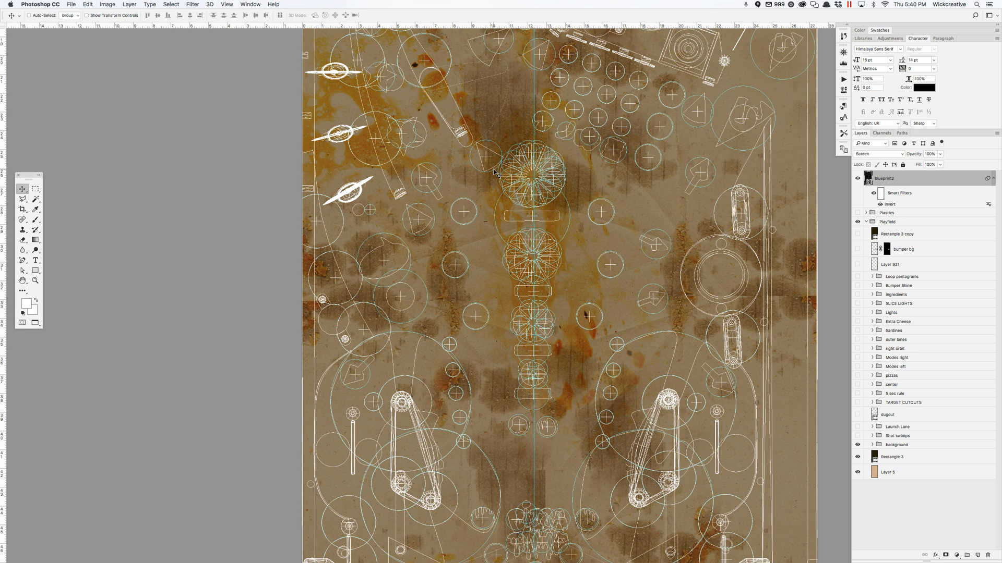
scroll(494, 172, down, 6)
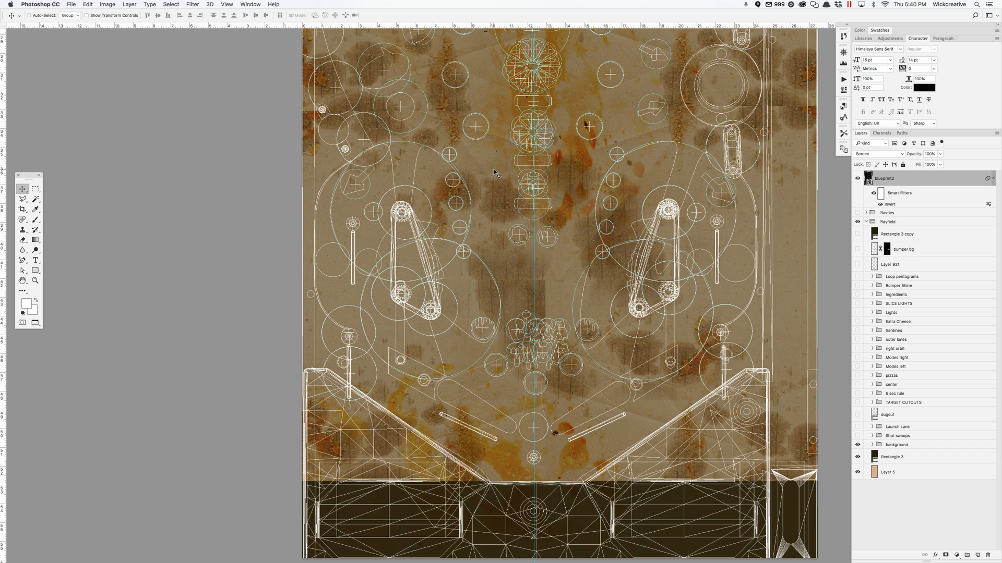
scroll(496, 174, down, 1)
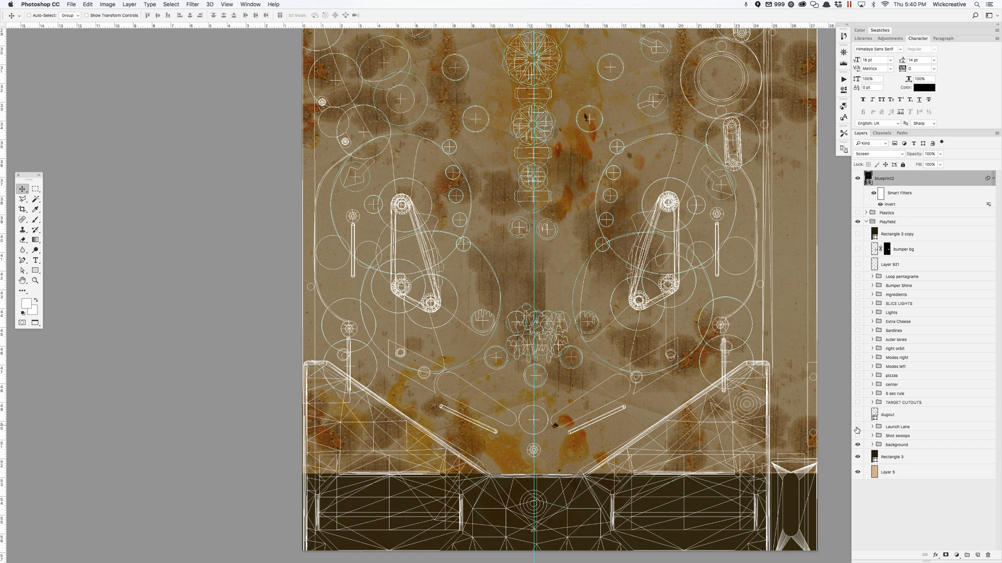
Show the center and 5 sec rule groups over the background, and hide the blueprint12 layer and the guides
click(857, 444)
click(857, 444)
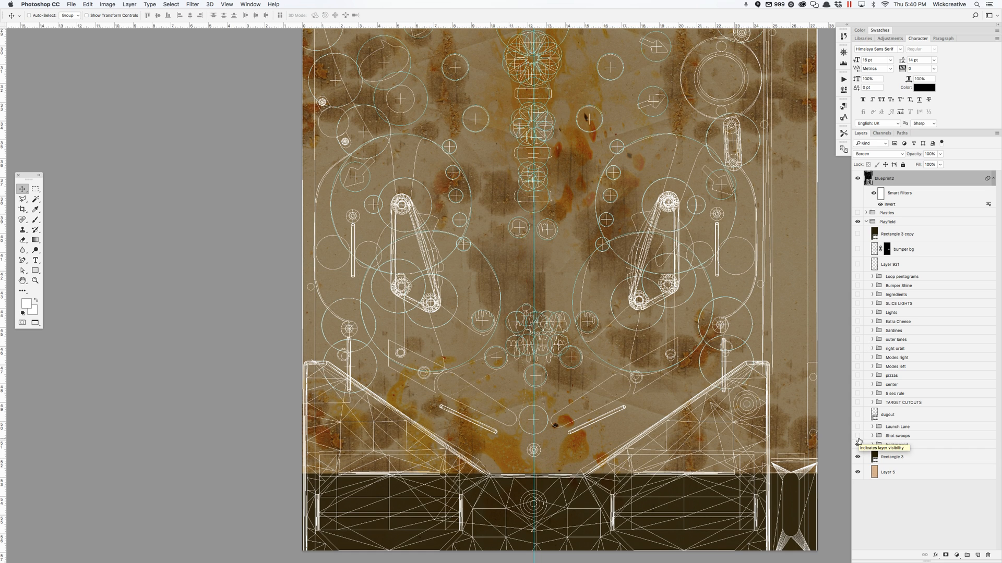
click(858, 386)
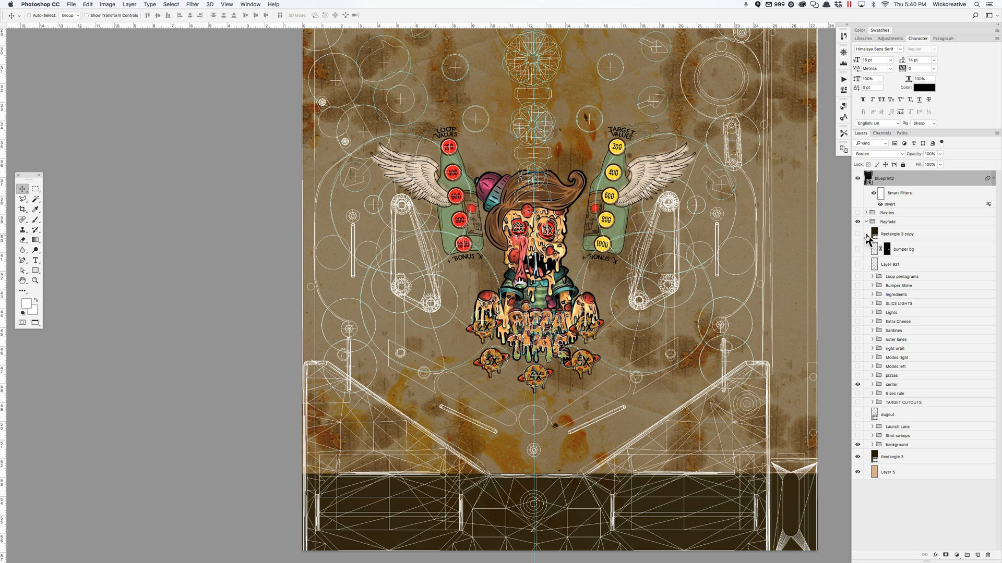
click(858, 179)
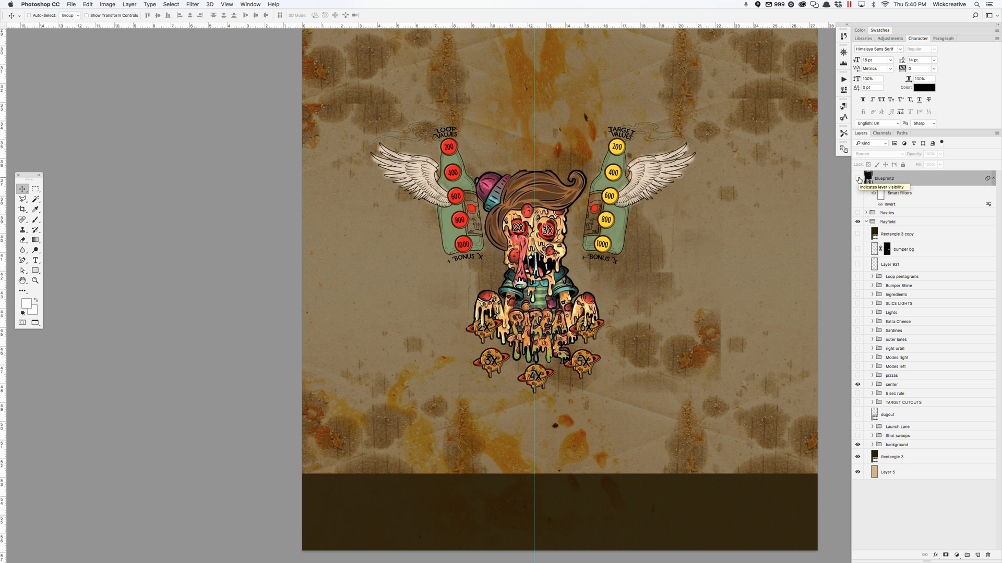
key(super+semicolon)
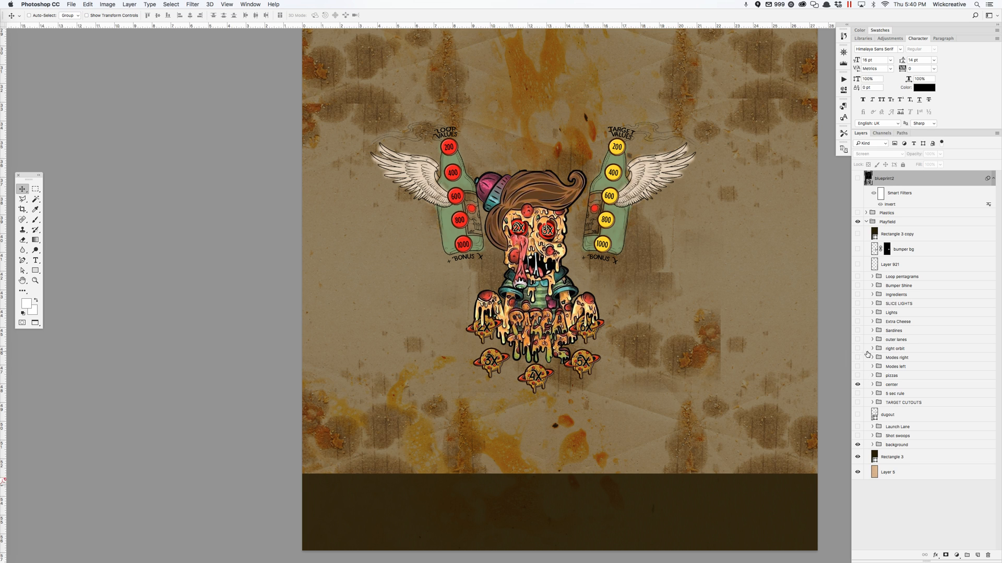
click(857, 394)
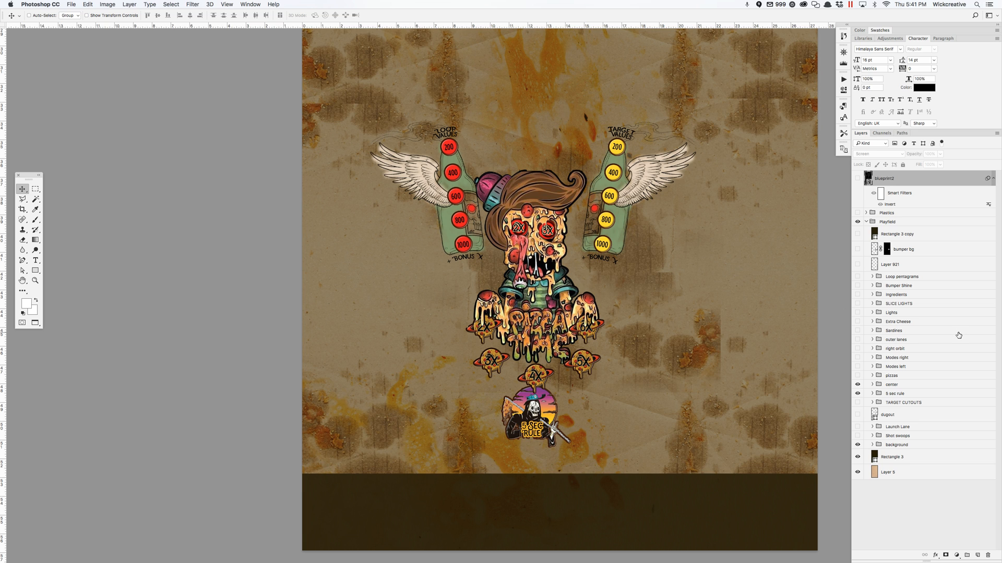
Preview the Plastics group over the playfield artwork and hide it again
click(857, 213)
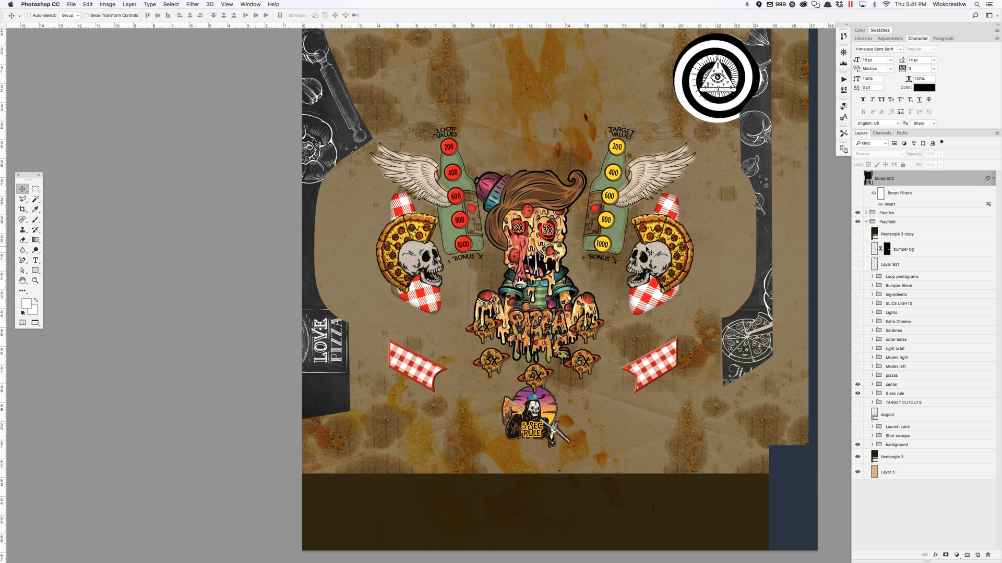
click(857, 222)
click(857, 222)
click(857, 213)
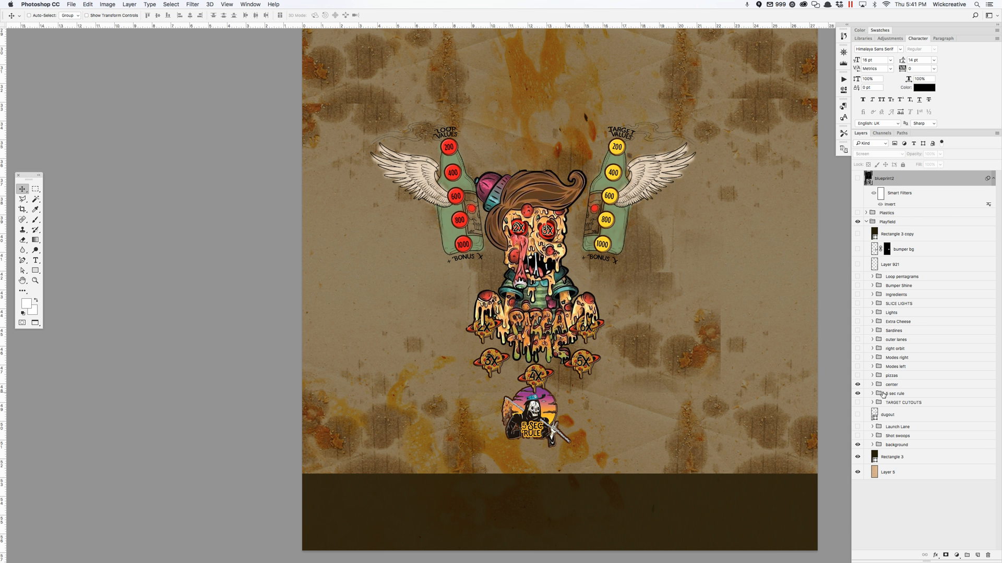
Hide the center group and expand the 5 sec rule group with the effect lists of its text layer and Layer 911 collapsed
click(857, 385)
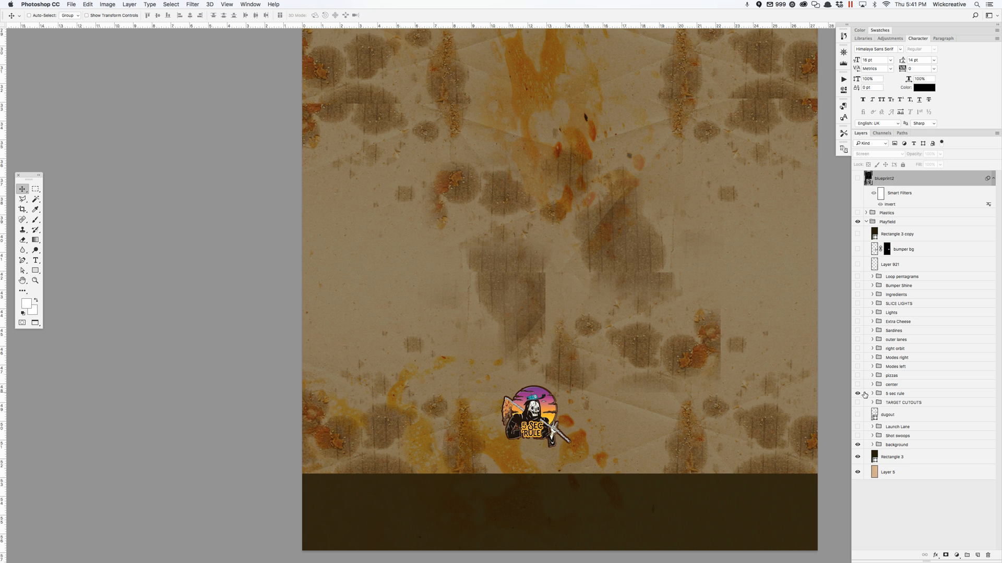
click(872, 395)
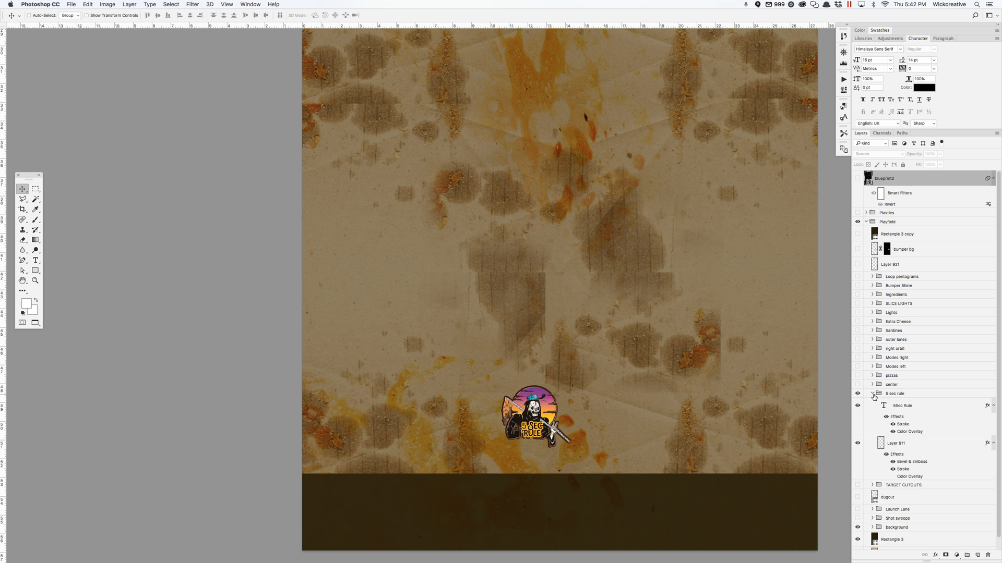
click(994, 400)
click(993, 422)
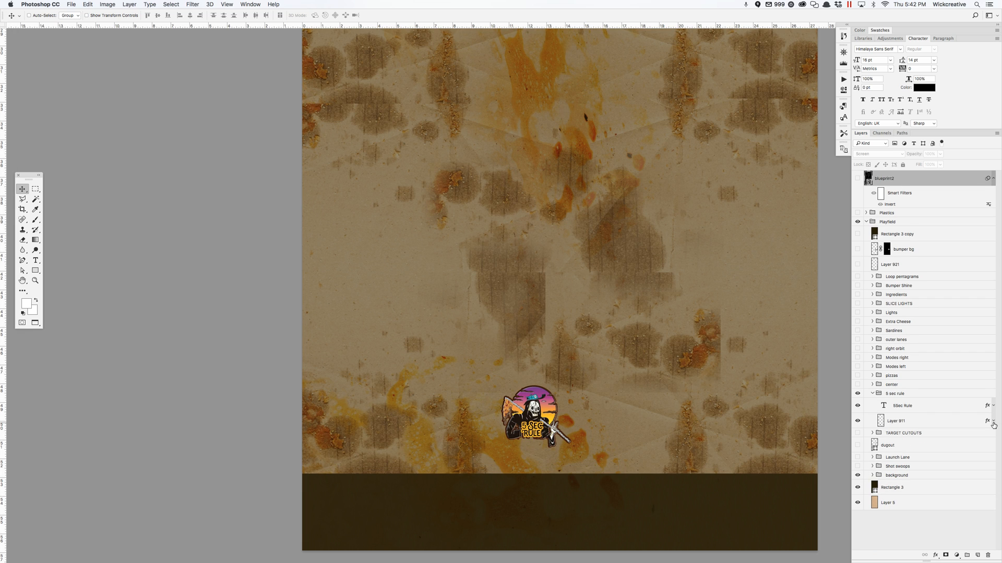
click(859, 422)
click(859, 422)
Select the 5 Sec Rule lettering on the reaper artwork with the Type tool to check that it is live text
key(super+plus)
key(super+plus)
key(super+plus)
key(super+plus)
key(super+plus)
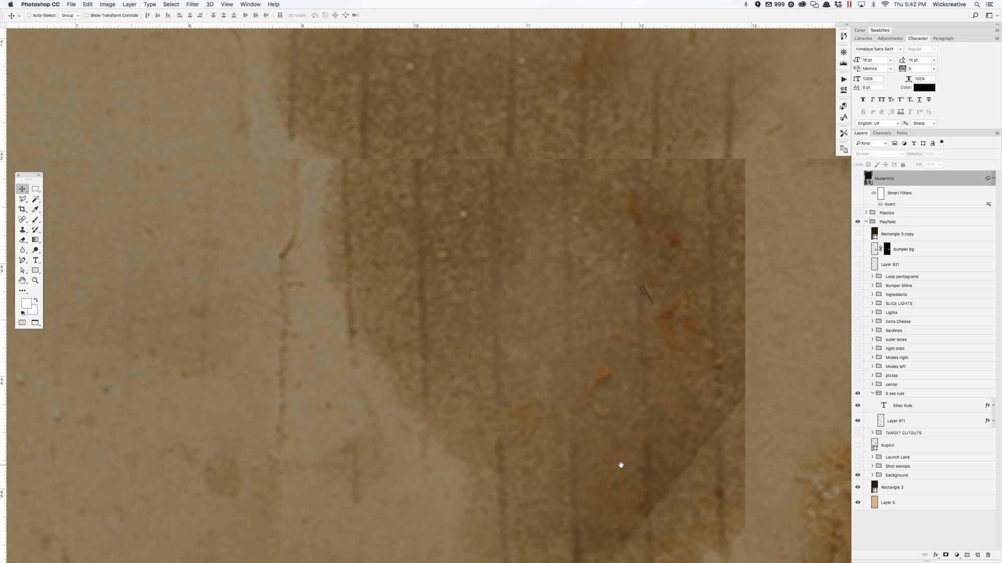
drag(621, 465, 634, 154)
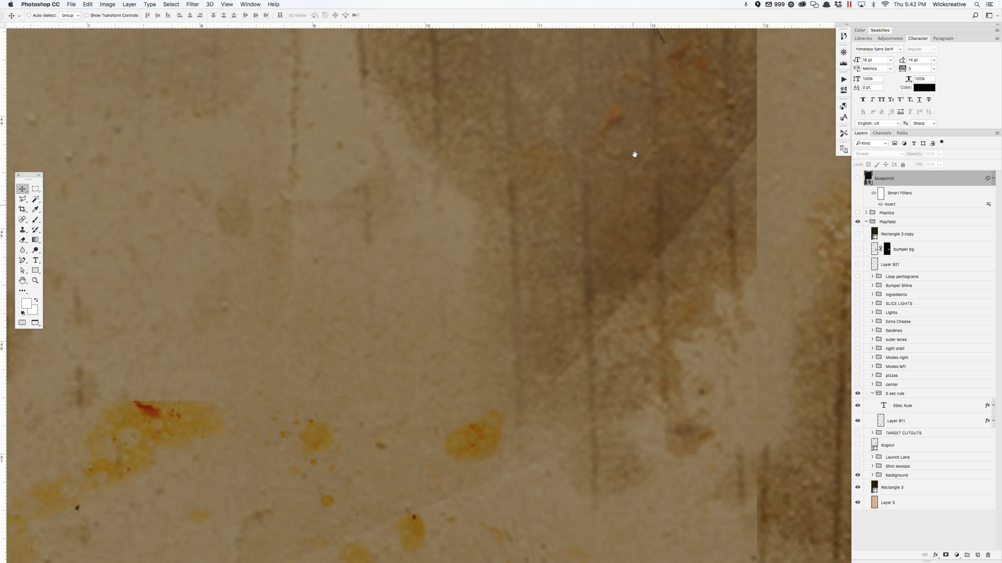
drag(626, 495, 635, 154)
drag(760, 343, 601, 258)
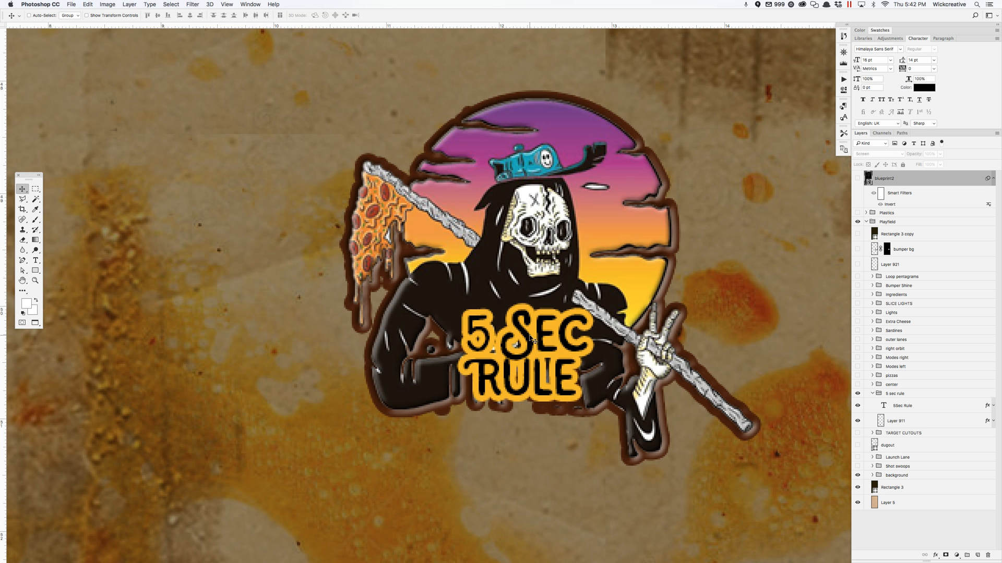
click(36, 260)
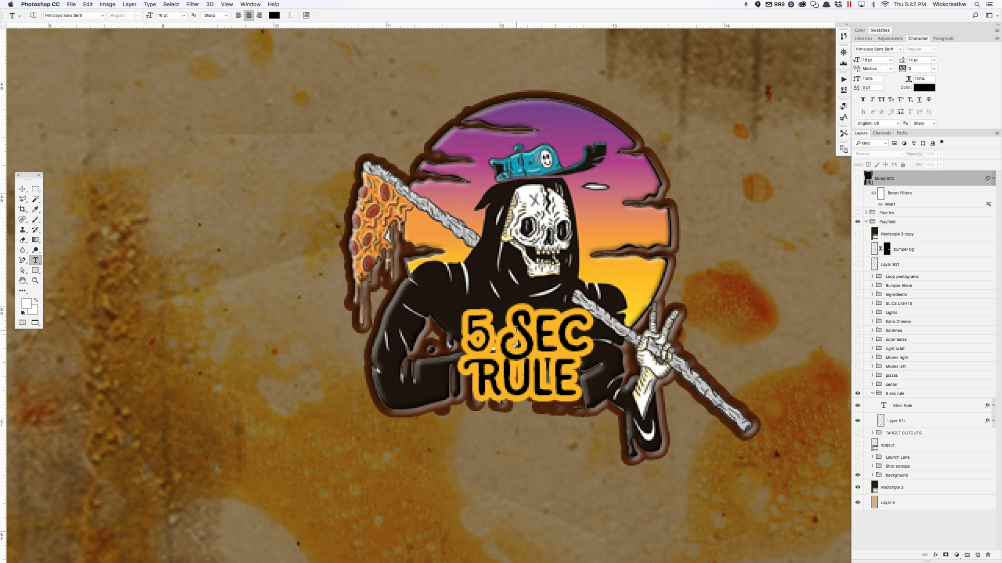
drag(510, 335, 569, 340)
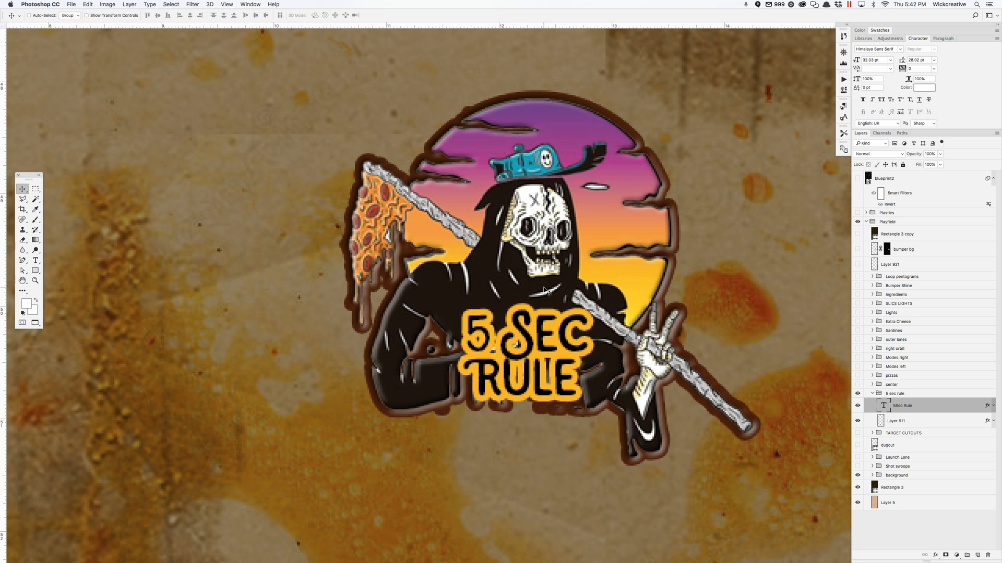
Expand Layer 911's effects and compare the reaper artwork with Bevel & Emboss and Stroke switched off and back on
click(992, 422)
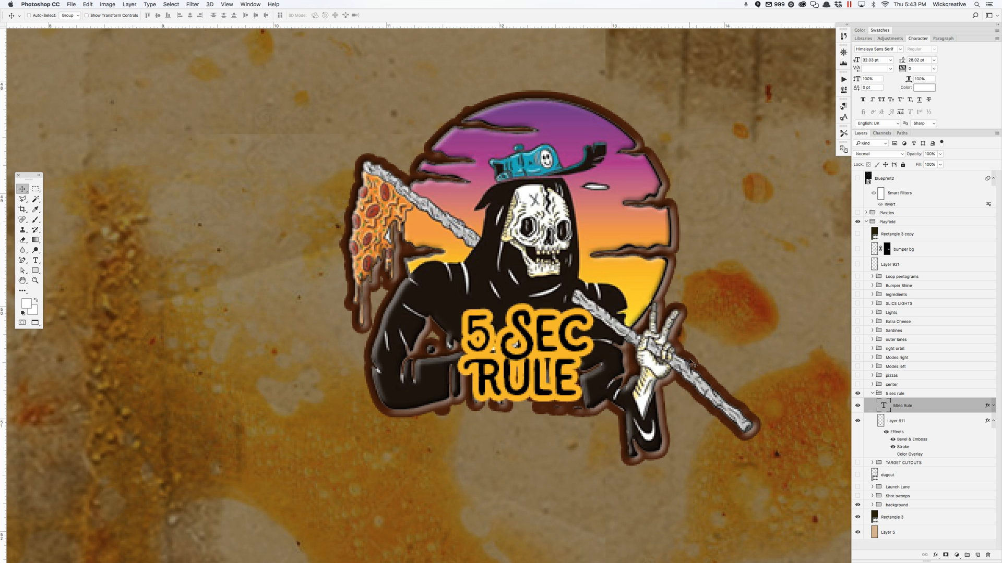
click(893, 439)
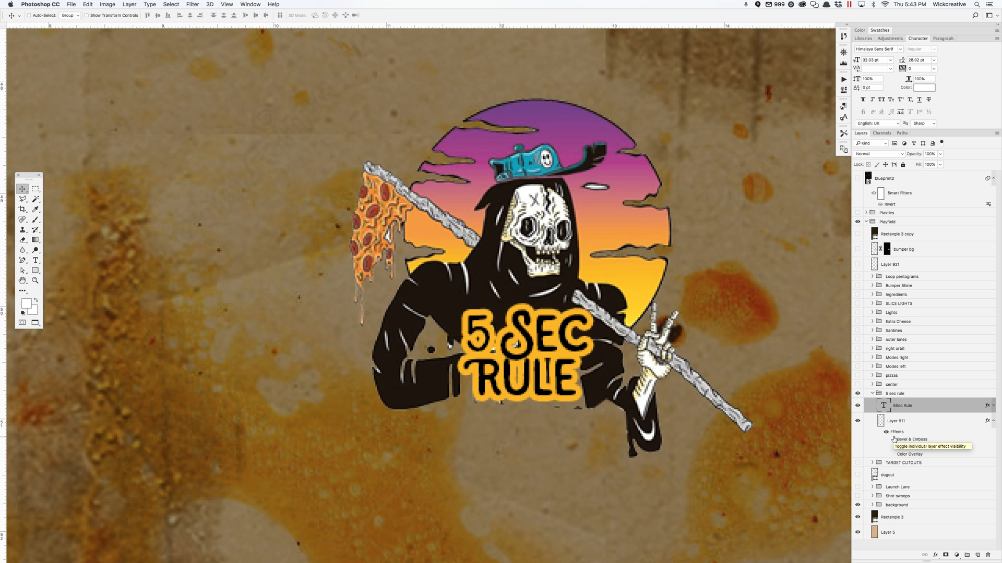
click(893, 440)
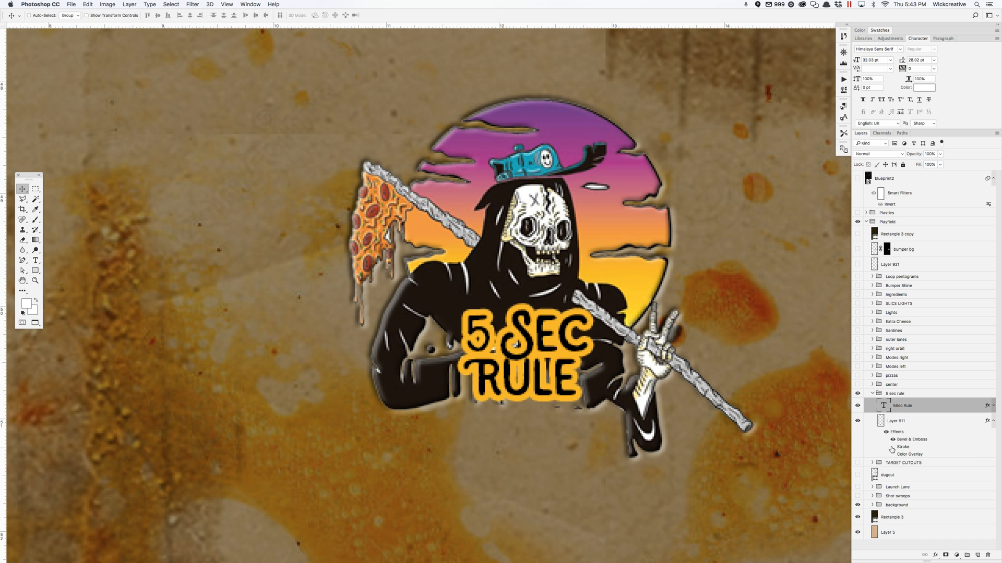
click(892, 448)
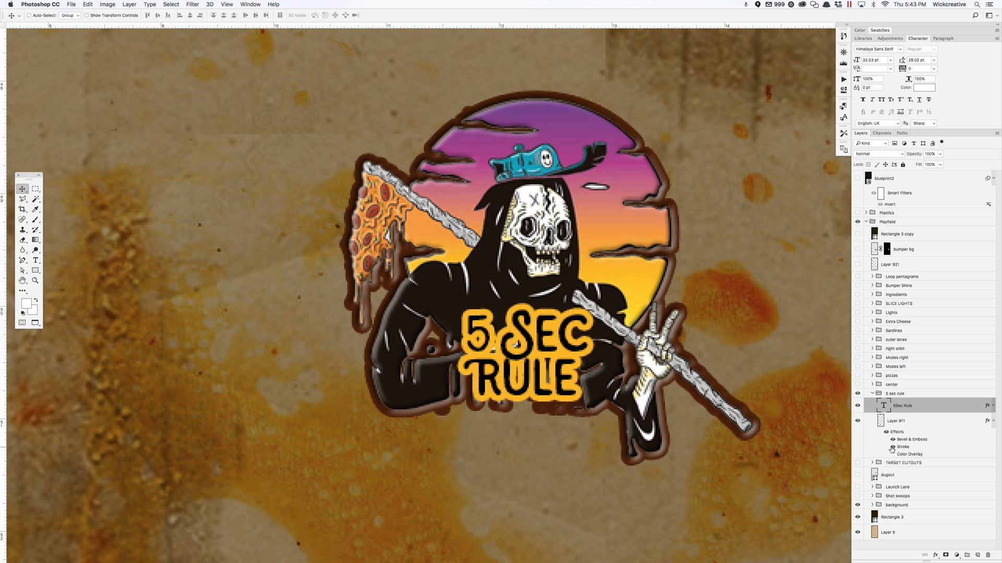
Toggle the 5Sec Rule text layer off and on to check the reaper artwork beneath the lettering, leaving the text shown
click(858, 406)
click(859, 406)
click(858, 406)
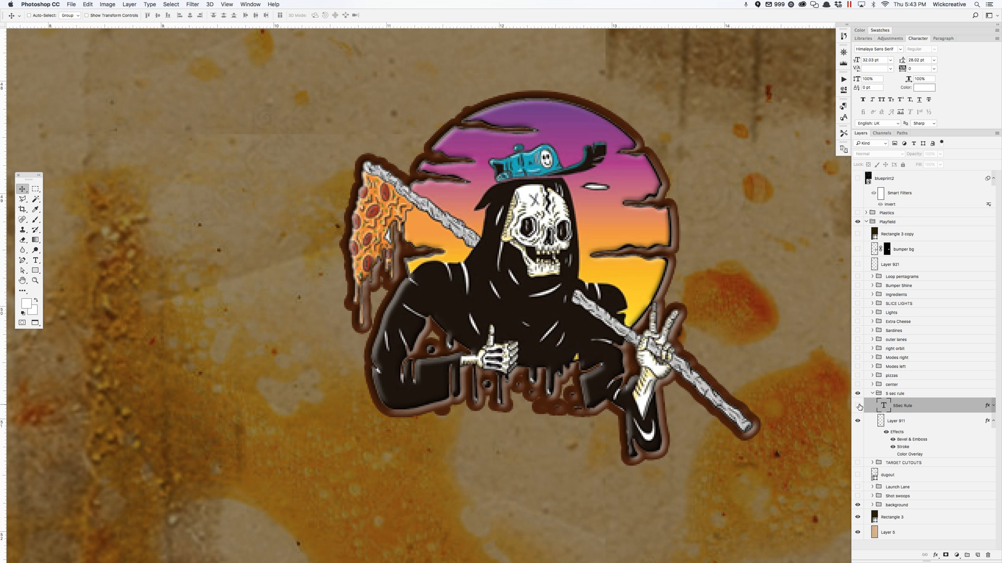
click(858, 406)
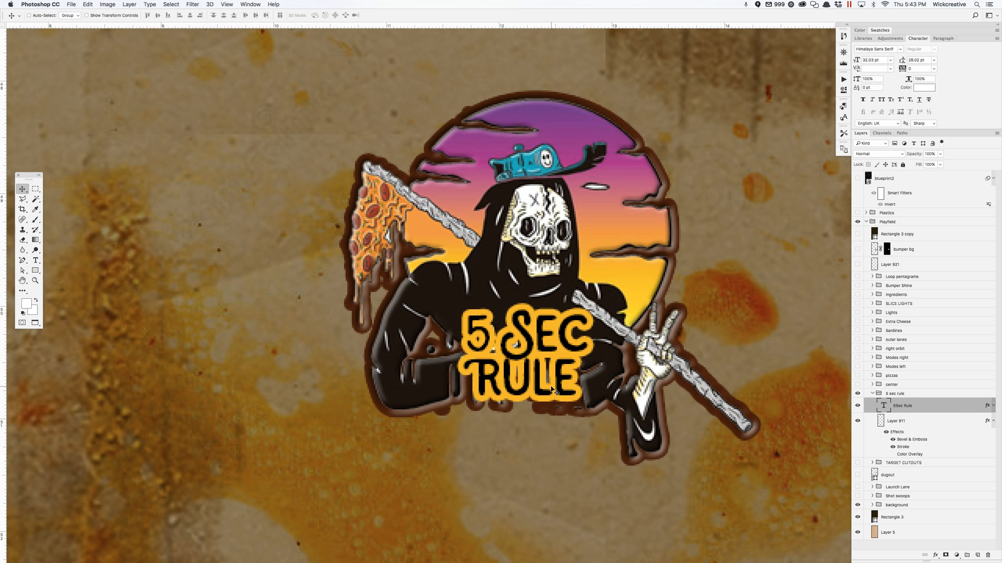
Expand the 5Sec Rule text layer's effects and compare the lettering with its Stroke off and back on
click(993, 406)
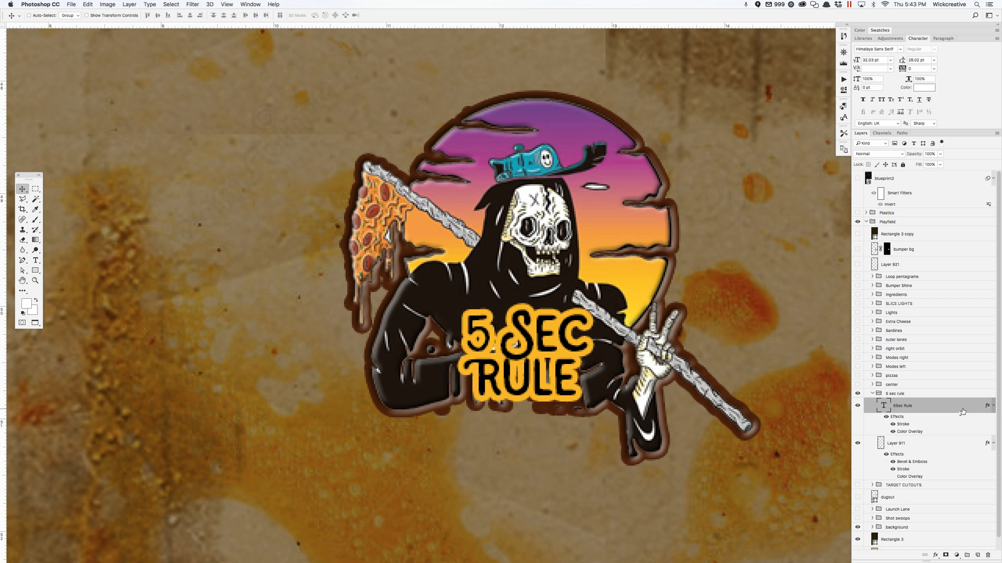
click(892, 425)
click(893, 424)
Collapse the effect lists and the 5 sec rule group, hide that group and show the center group instead
click(992, 444)
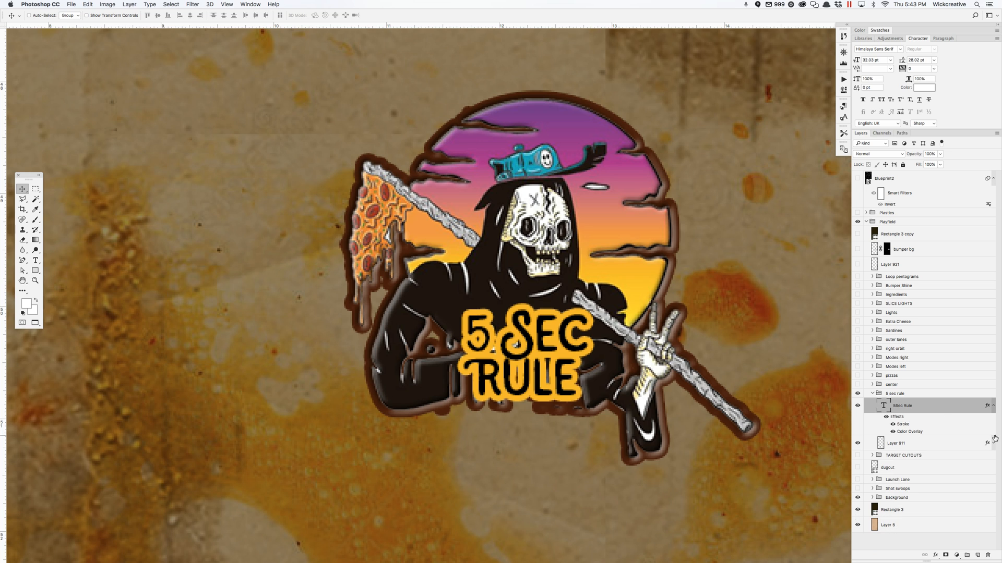
click(993, 407)
click(875, 394)
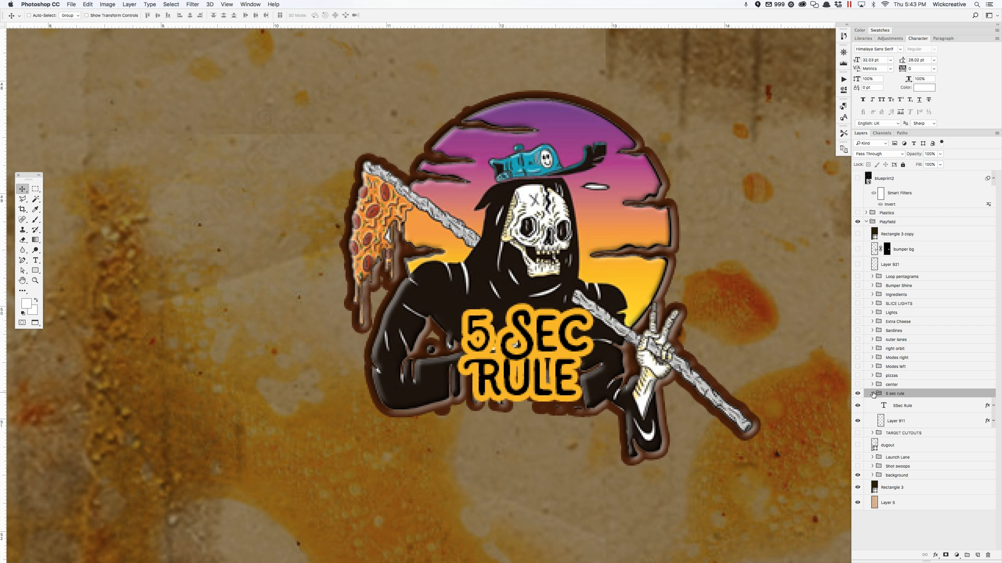
click(872, 393)
click(857, 394)
click(858, 384)
Examine the center artwork from the numbered pizza planets up to the character's face and the bottles beside it
scroll(712, 329, up, 2)
scroll(712, 329, up, 10)
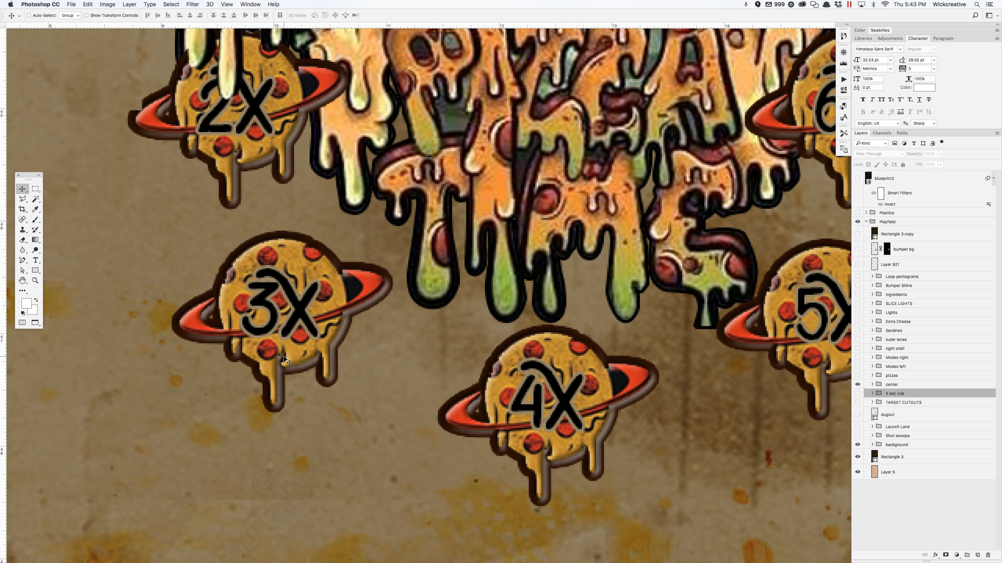
scroll(501, 428, up, 2)
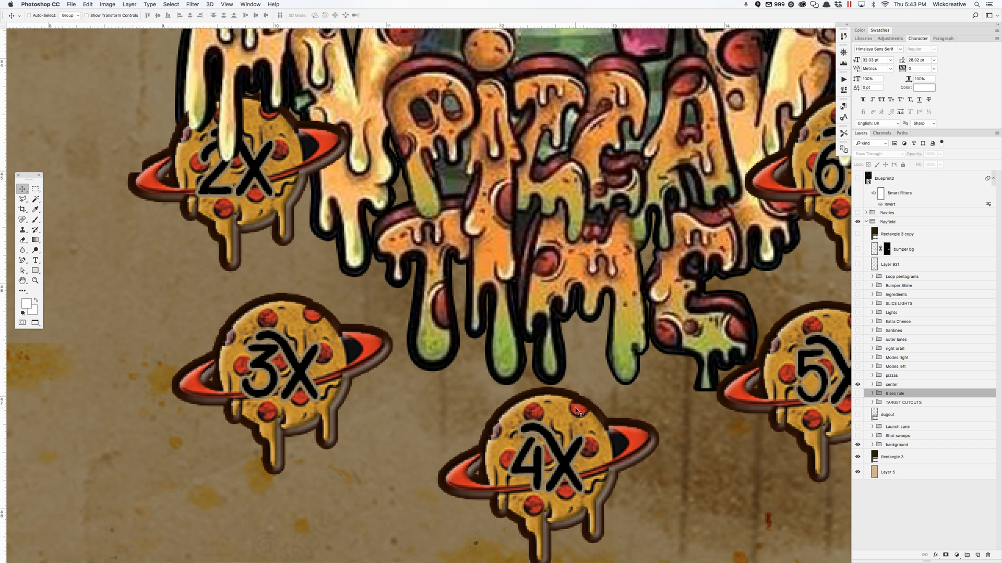
scroll(542, 406, up, 5)
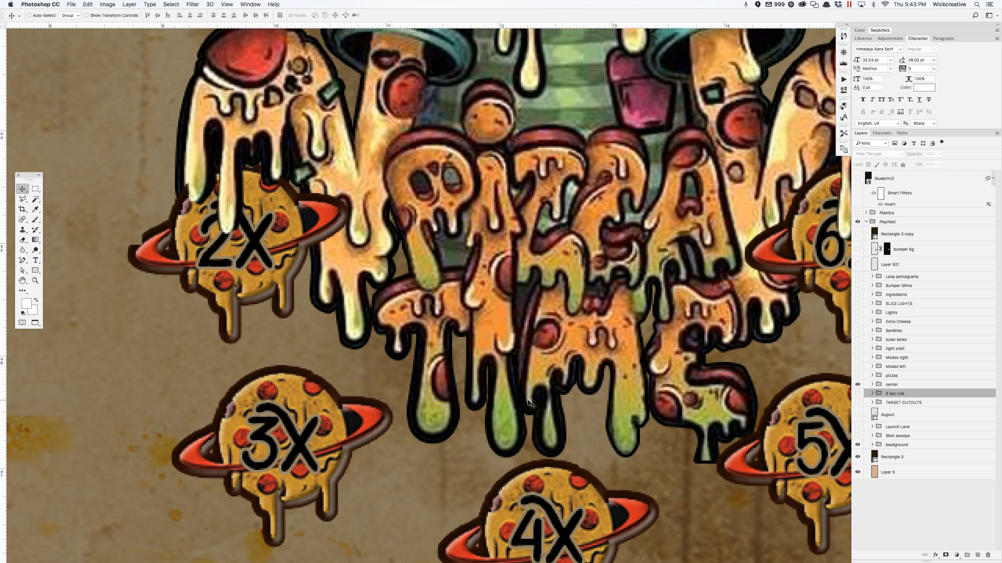
scroll(443, 375, up, 15)
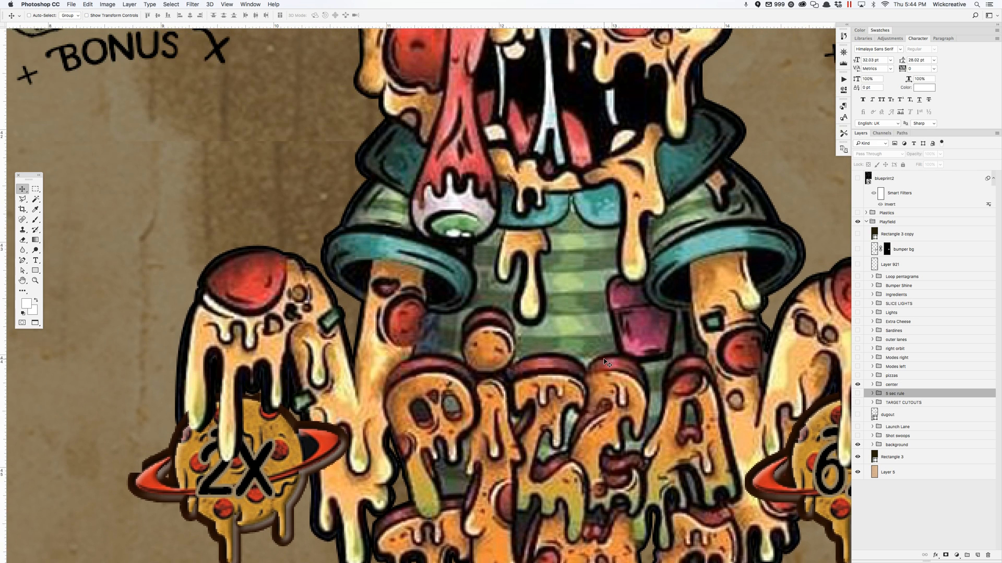
scroll(606, 361, up, 5)
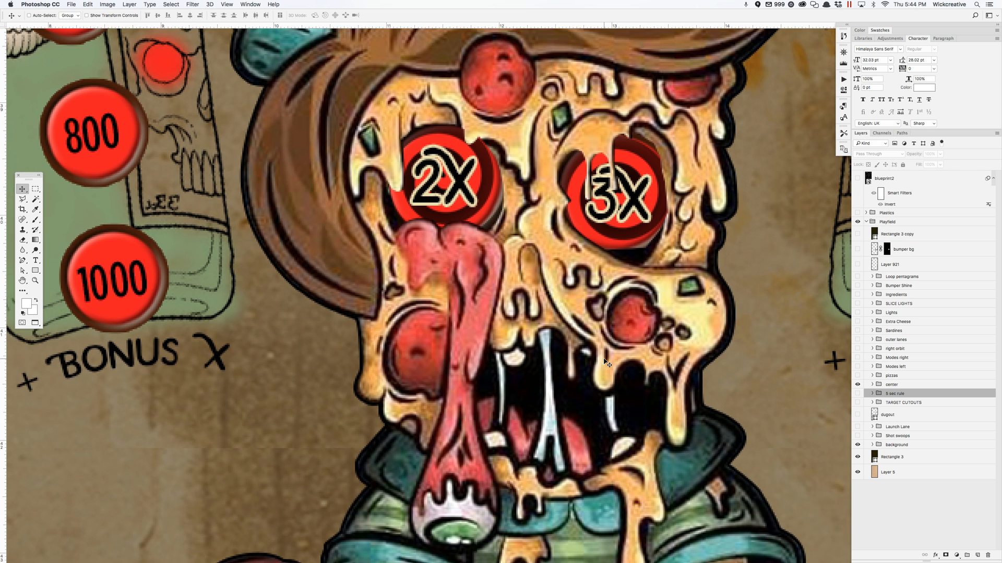
scroll(606, 361, down, 5)
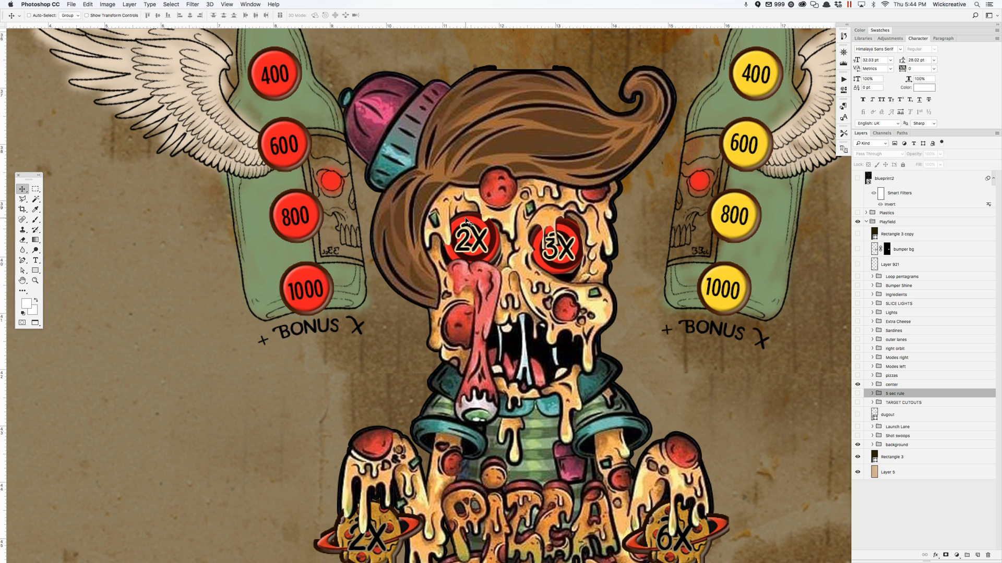
scroll(466, 220, down, 2)
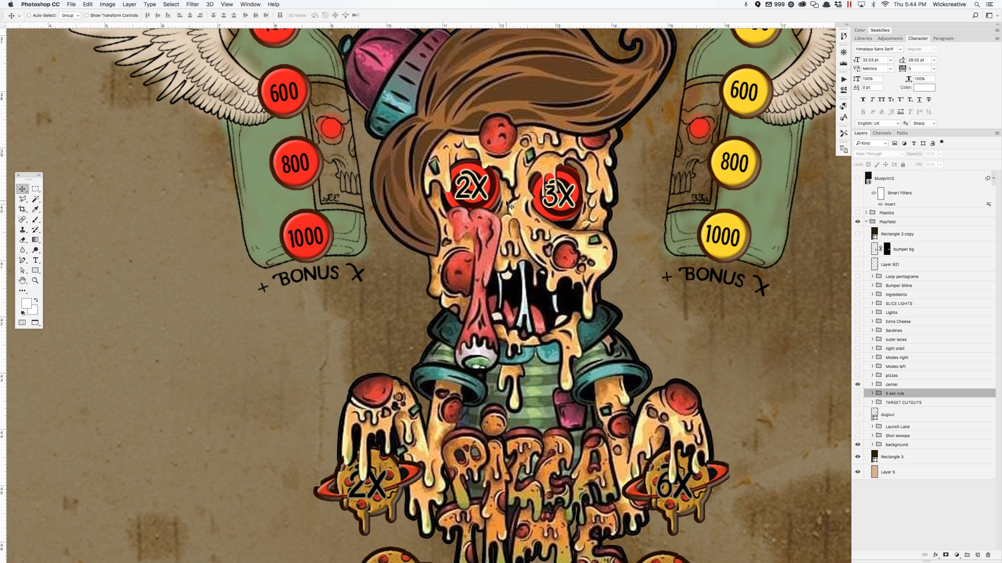
Expand the center group and toggle its beer right group and Red eyes layer off and on, leaving both shown
click(872, 384)
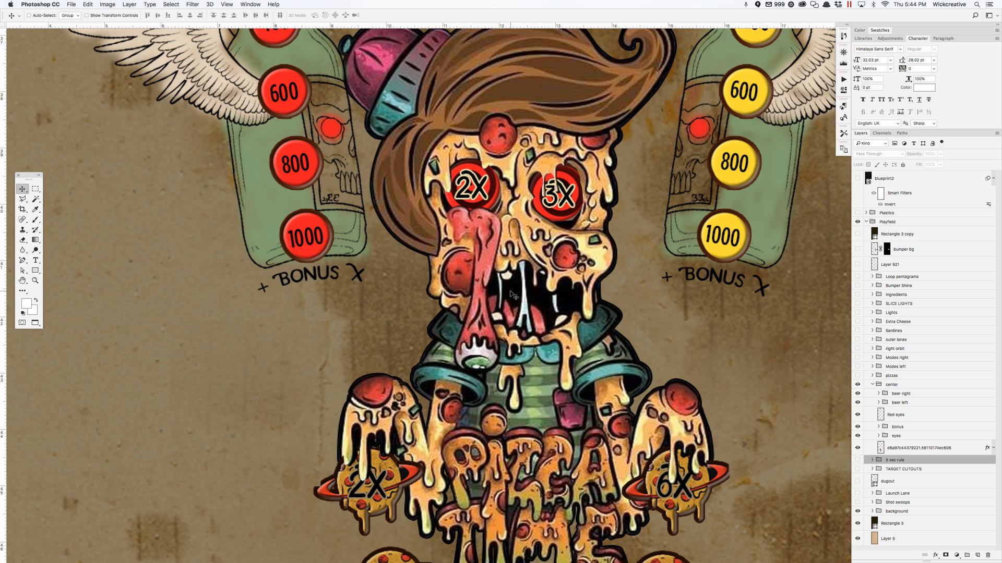
scroll(516, 295, up, 3)
scroll(516, 296, up, 2)
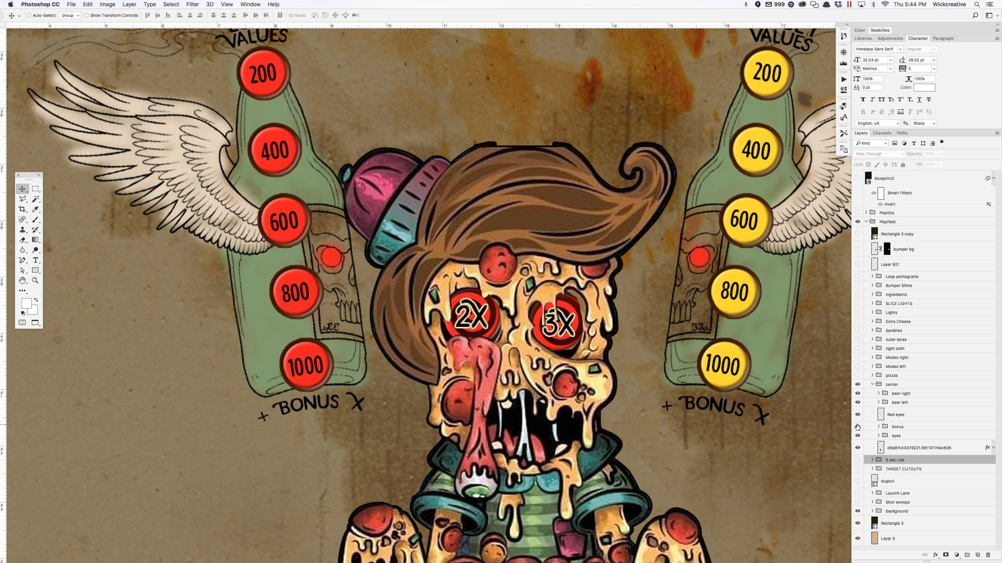
click(858, 395)
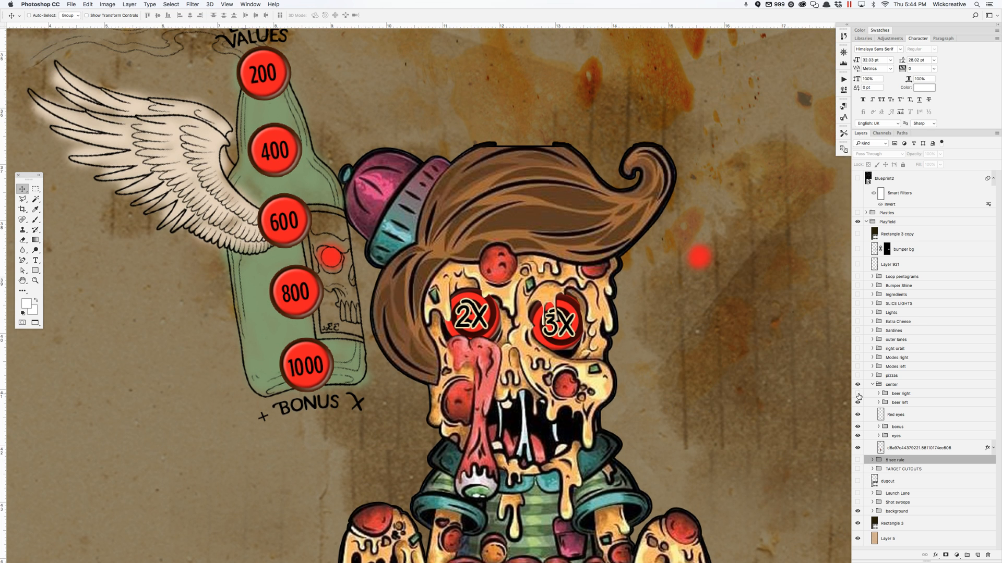
click(858, 395)
click(858, 396)
click(859, 395)
click(857, 416)
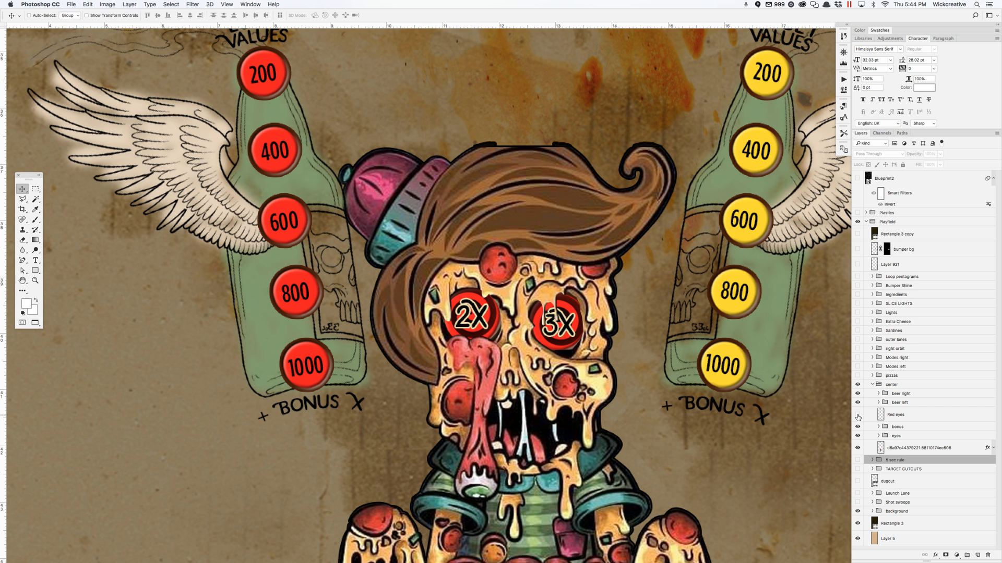
click(858, 416)
Expand the beer right group, toggle its 1000 copy, Layer 72 copy 42 and Layer 72 copy 41 layers off and on, and collapse the center group
click(882, 394)
click(879, 394)
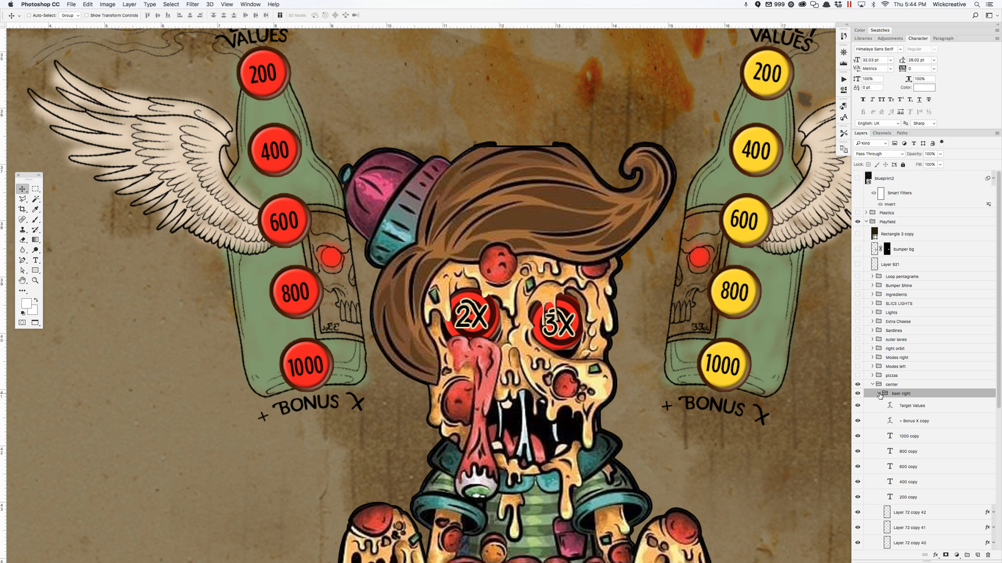
click(858, 437)
click(858, 437)
scroll(860, 473, down, 1)
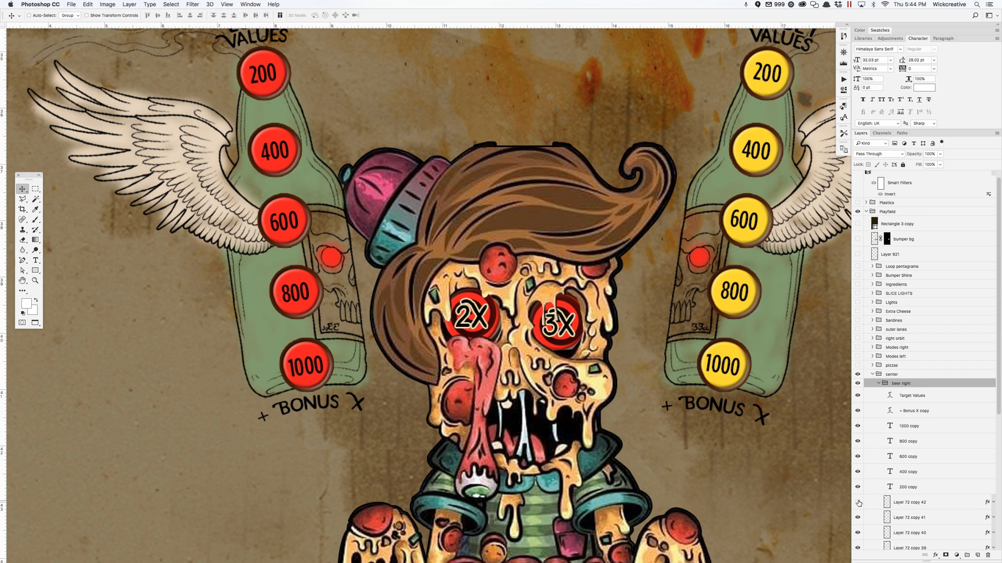
click(857, 502)
click(857, 502)
click(857, 518)
click(857, 518)
click(871, 375)
click(872, 374)
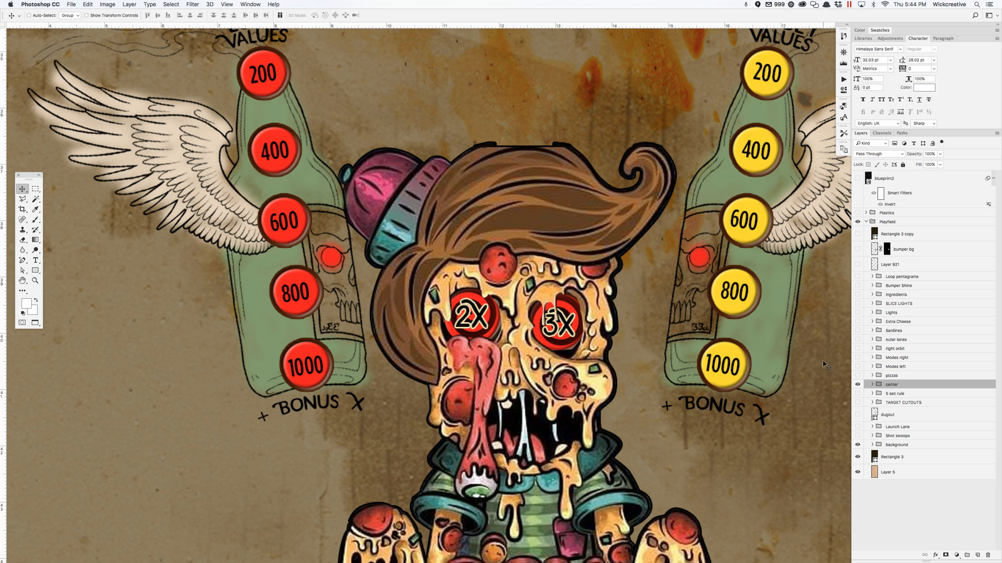
Compare the whole center artwork with the blueprint by showing the blueprint2 layer and hiding it again
key(super+minus)
key(super+minus)
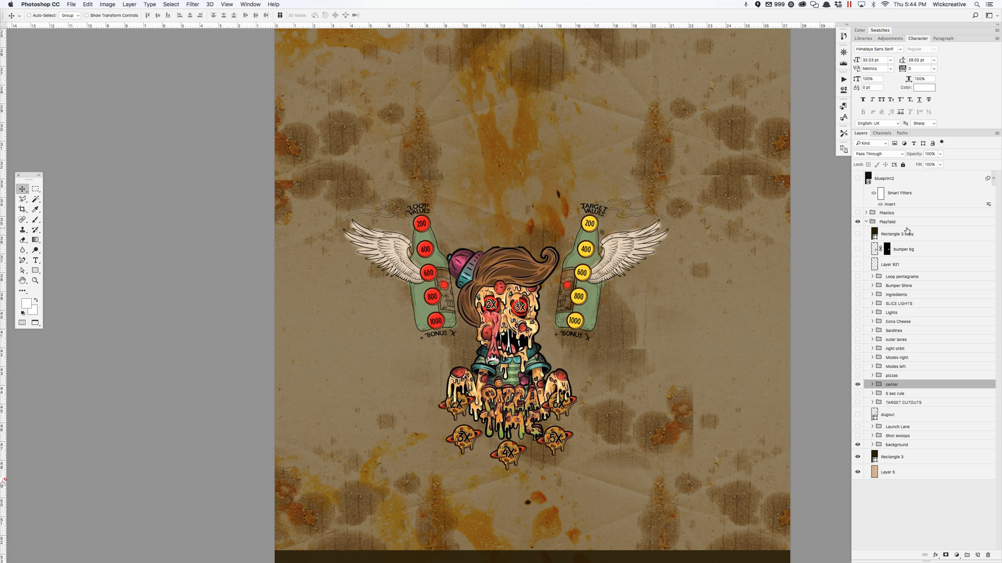
click(857, 178)
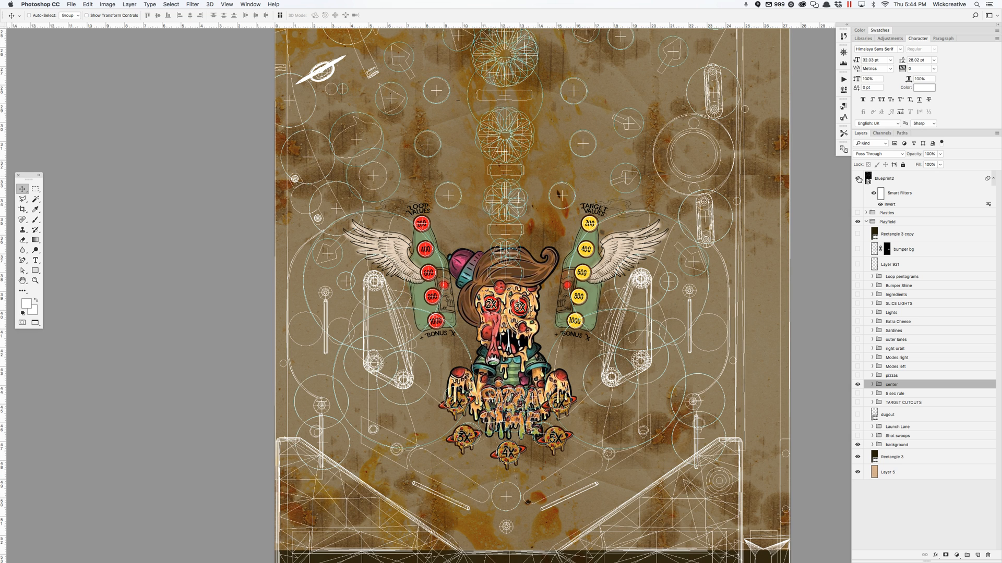
click(857, 179)
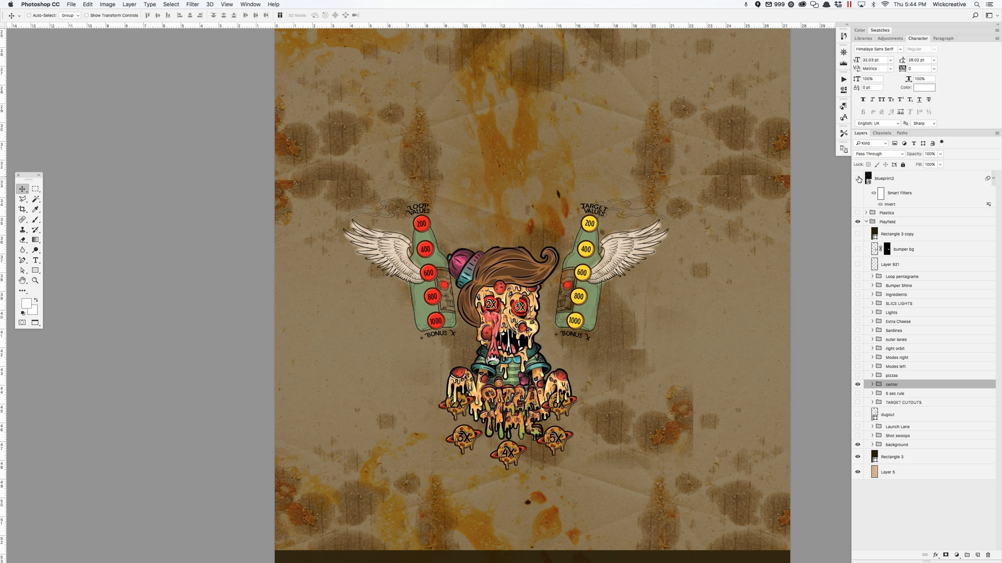
Show the pizzas group above the character and overlay the blueprint2 layer on the playfield
scroll(655, 290, up, 3)
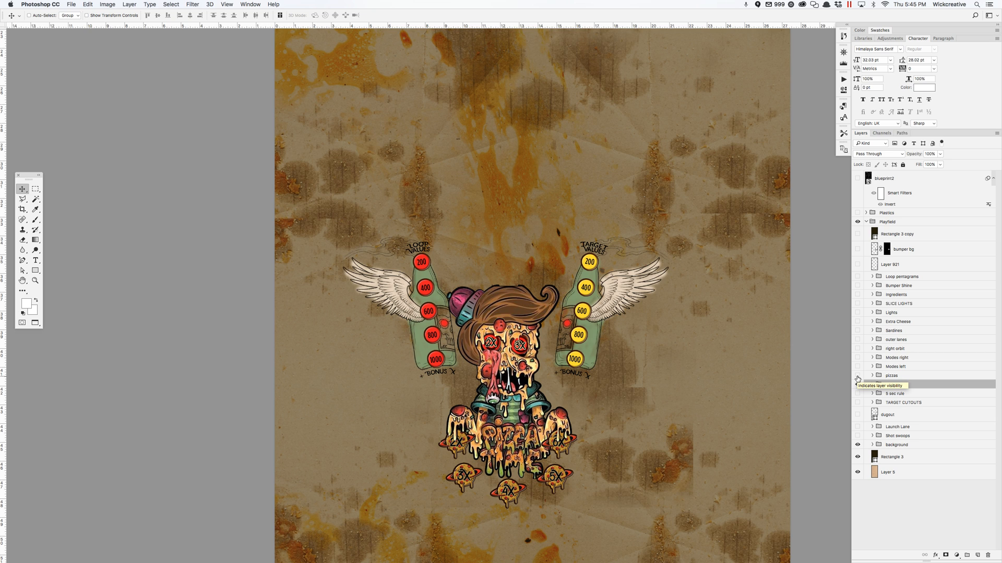
click(857, 382)
click(857, 376)
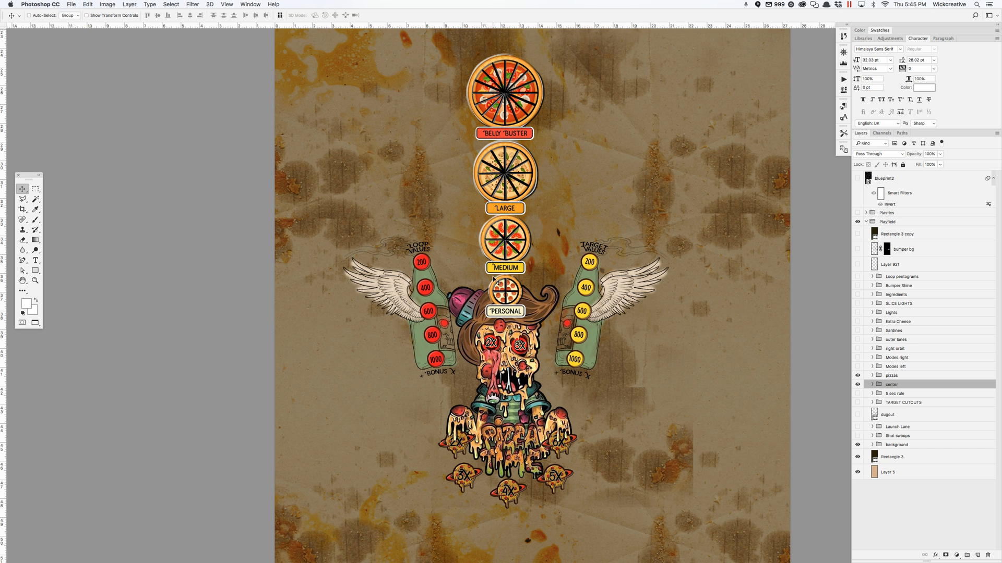
scroll(511, 293, up, 2)
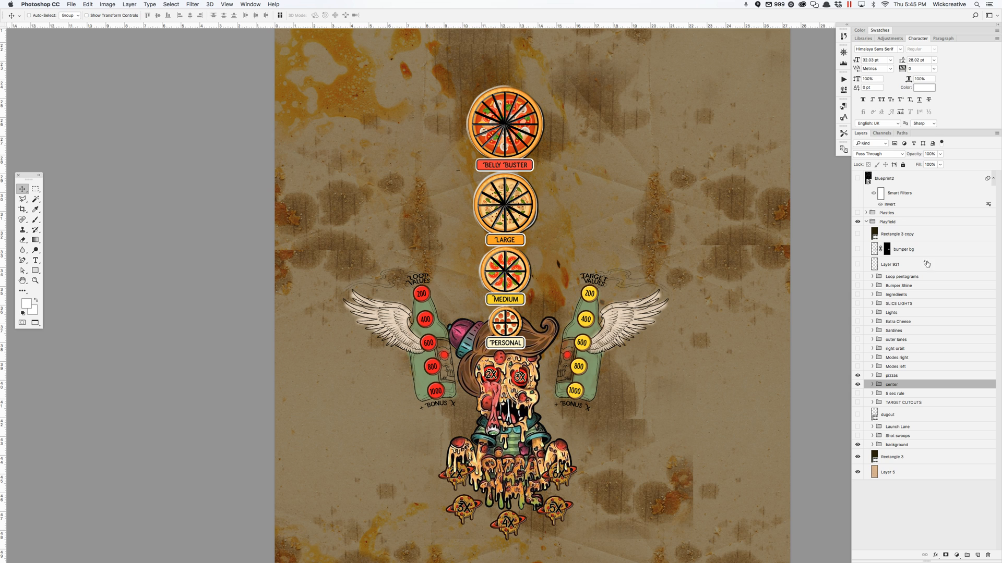
click(857, 178)
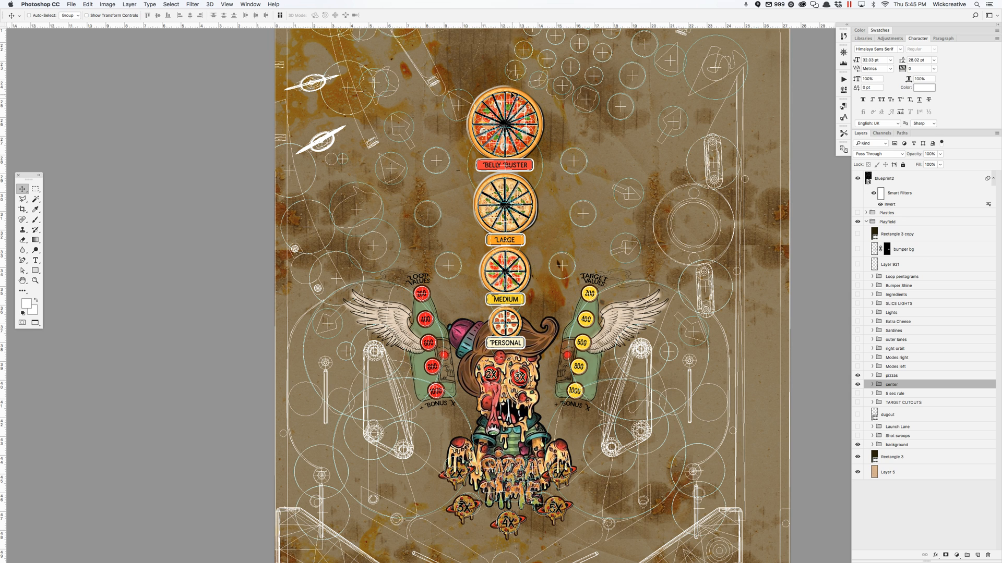
Show the Modes left, Modes right and Lights groups over the blueprint
click(856, 367)
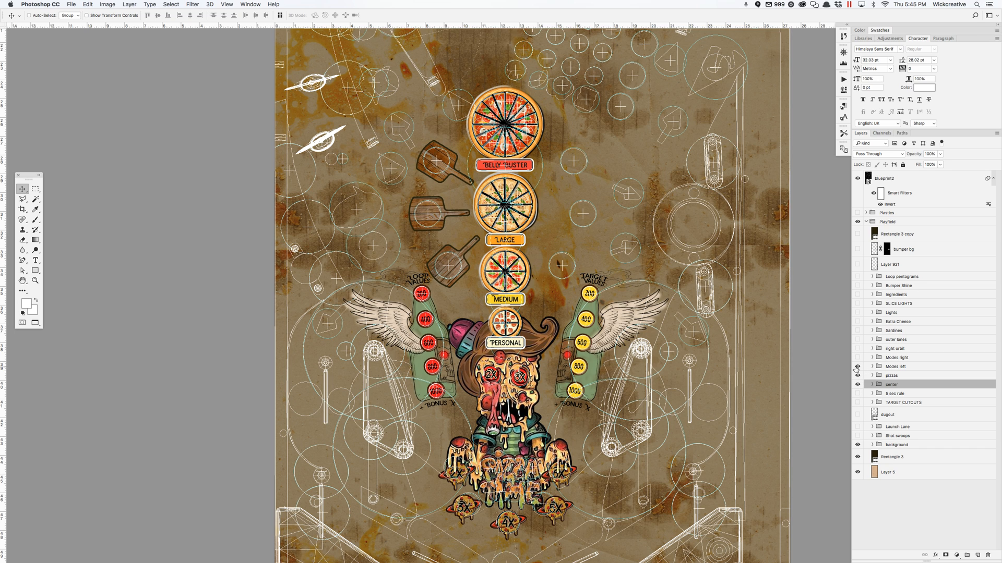
click(857, 360)
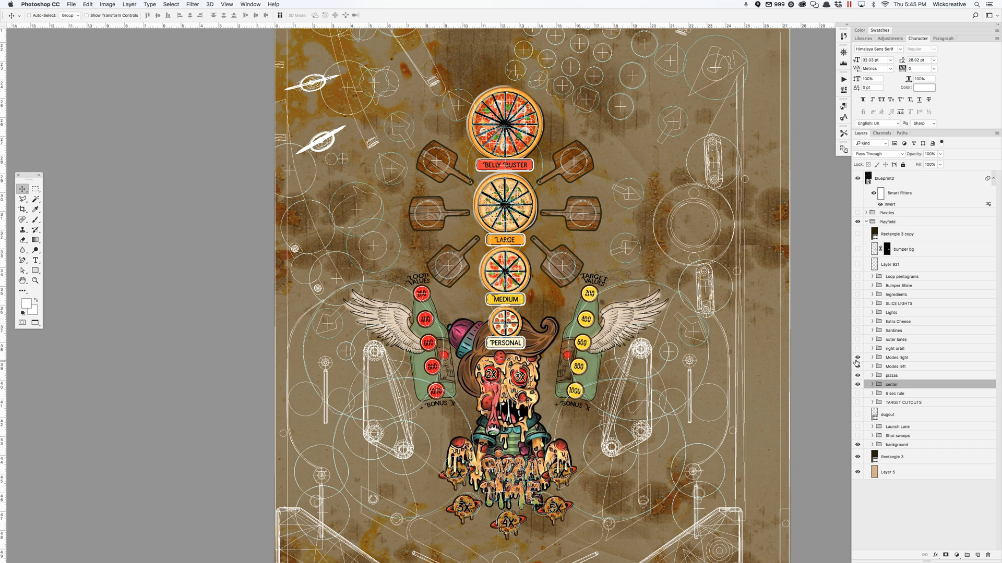
click(857, 313)
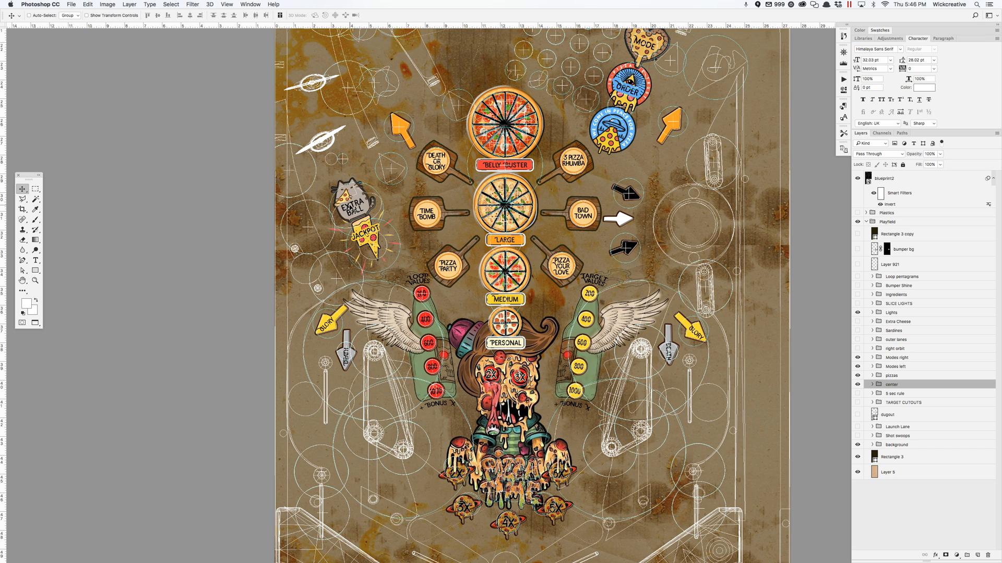
scroll(389, 286, up, 1)
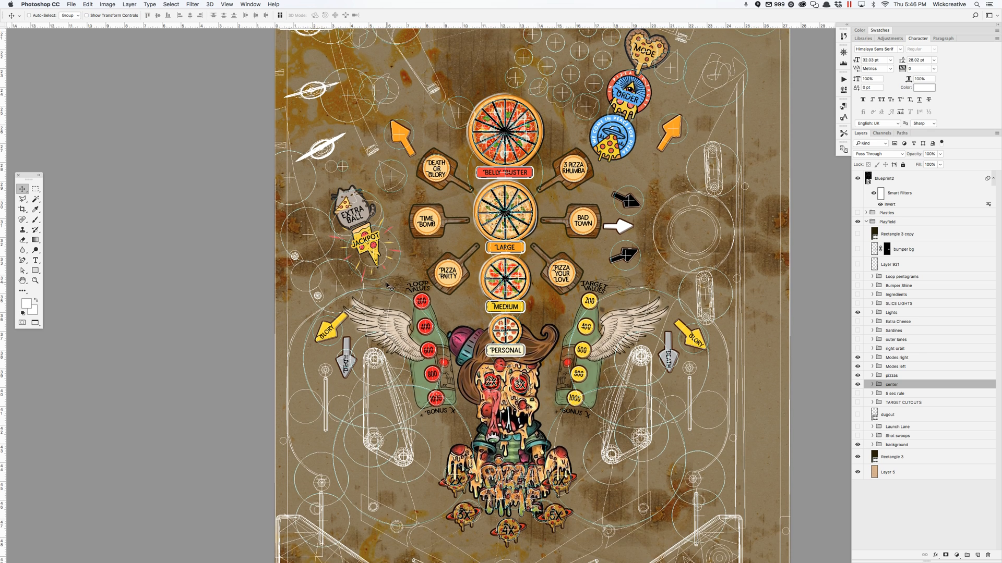
scroll(389, 286, up, 5)
scroll(387, 287, up, 2)
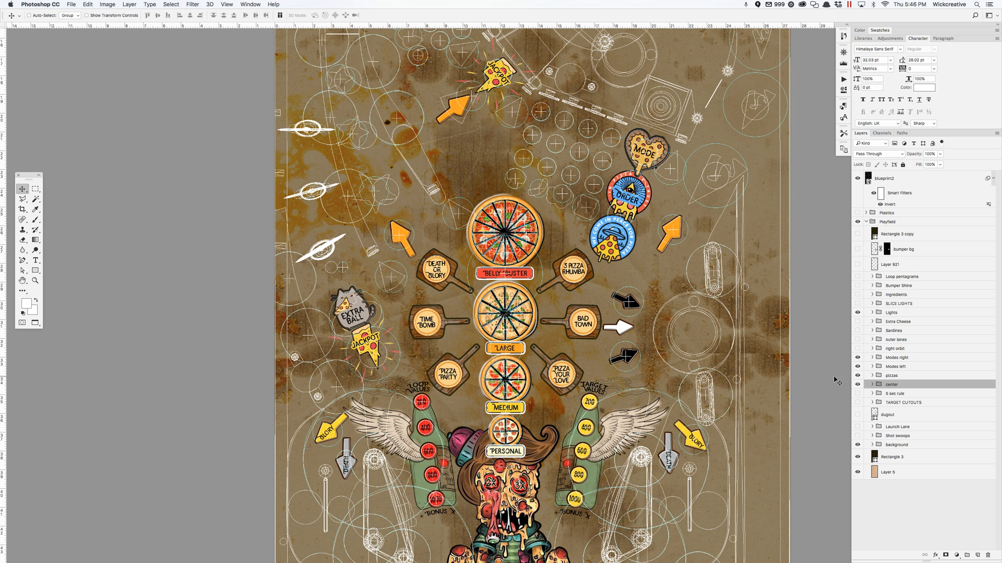
Show the right orbit group and toggle the outer lanes group on and back off
click(857, 356)
click(857, 348)
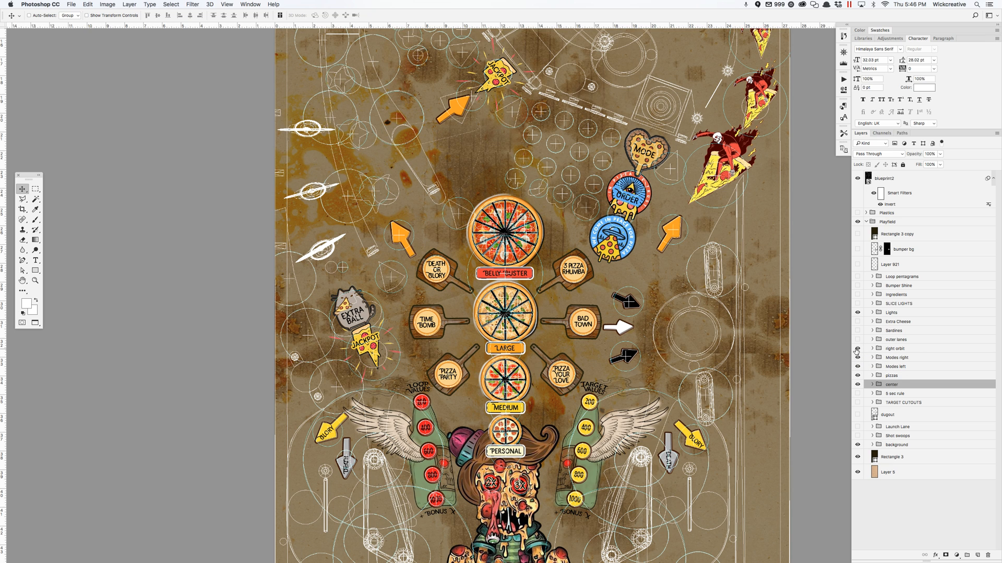
scroll(832, 310, up, 3)
scroll(831, 310, up, 2)
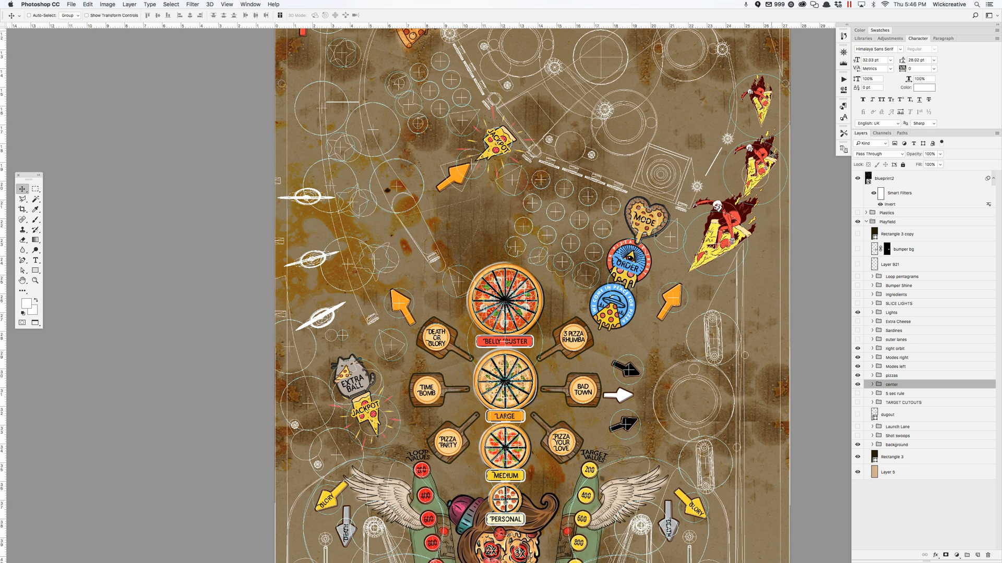
click(858, 339)
click(858, 340)
Show the Sardines and Extra Cheese groups and check their artwork against the blueprint
click(857, 330)
scroll(535, 74, up, 5)
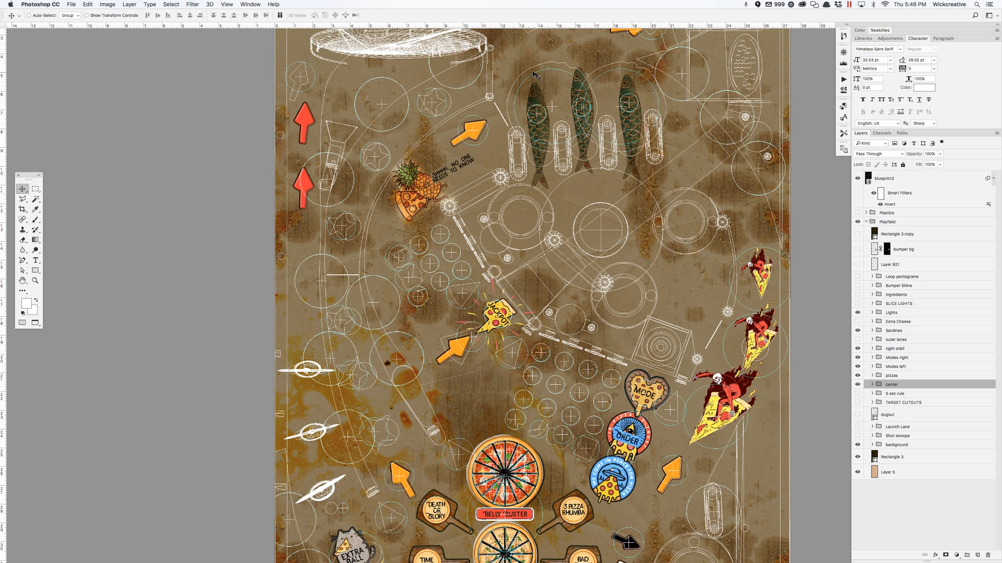
scroll(691, 244, down, 1)
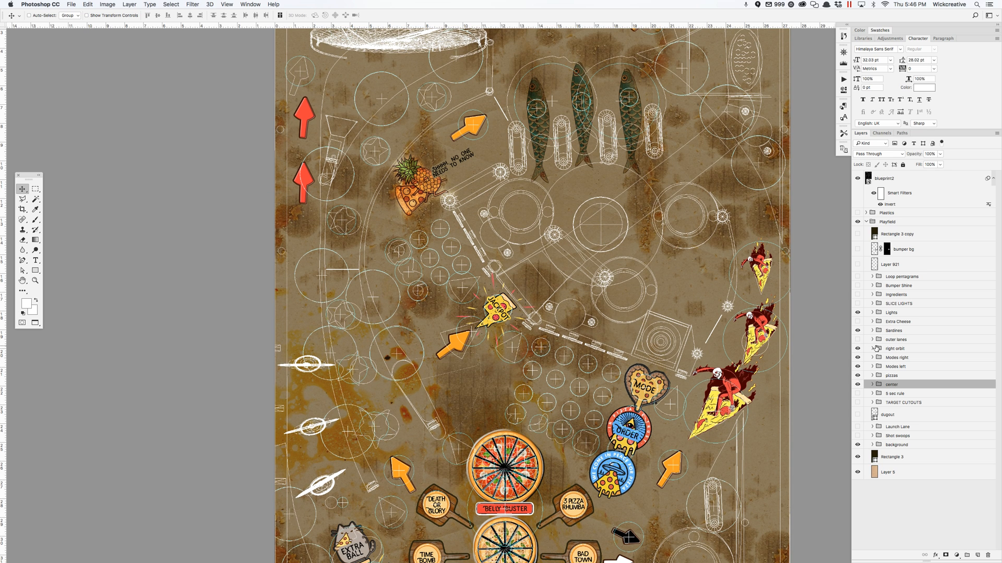
click(857, 322)
scroll(314, 458, down, 2)
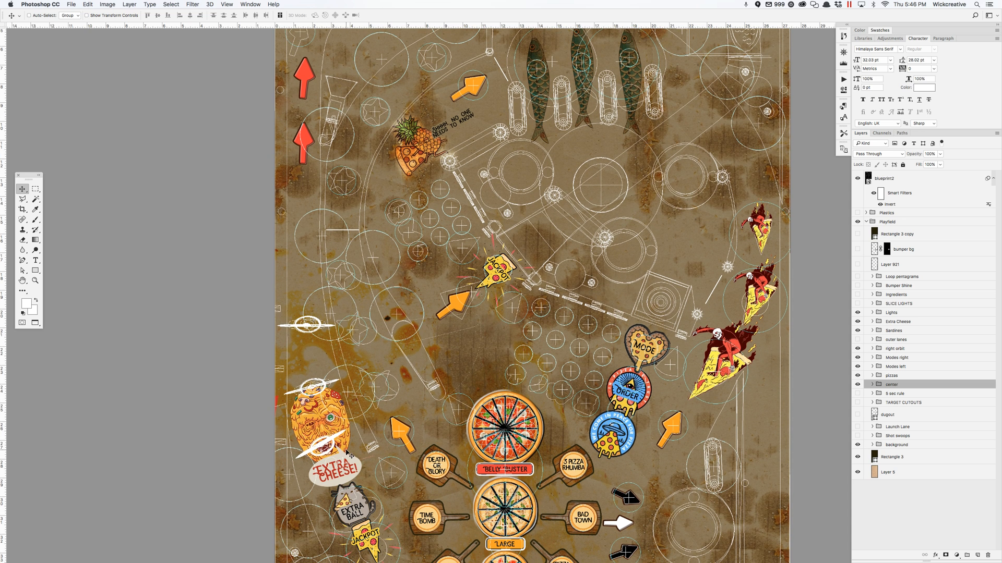
scroll(350, 443, down, 2)
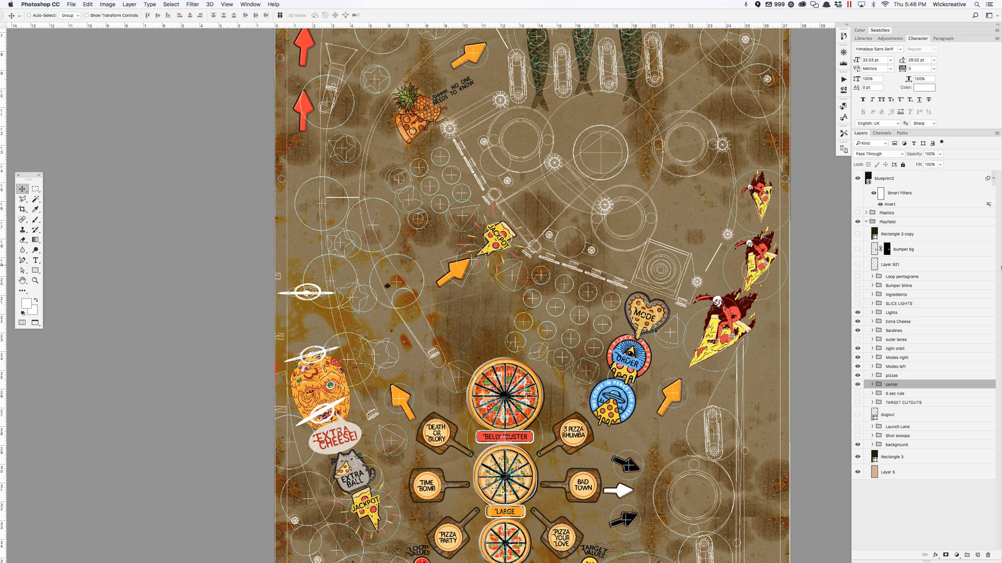
Show the SLICE LIGHTS, Ingredients and Loop pentagrams groups and check their artwork against the blueprint
click(858, 304)
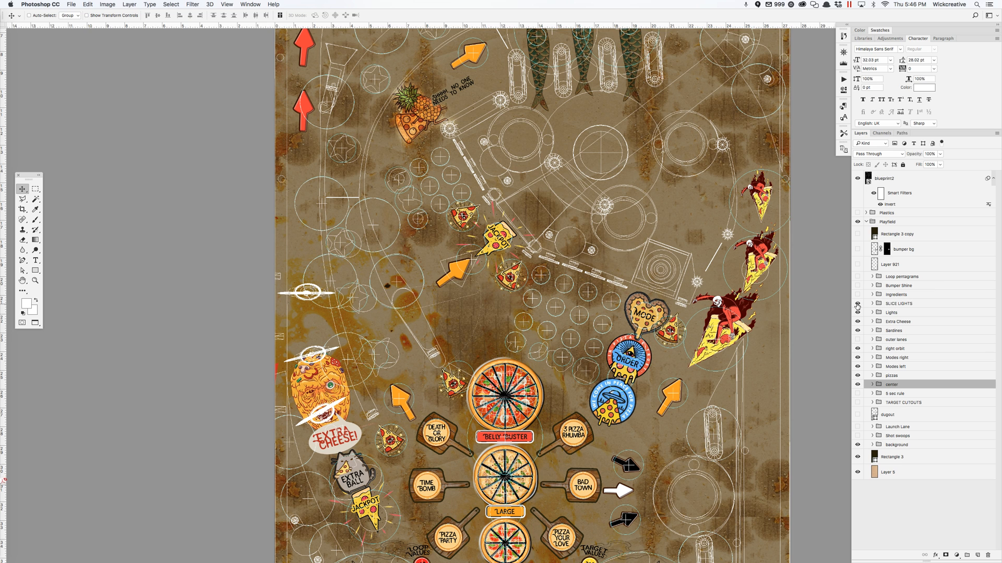
scroll(434, 386, down, 1)
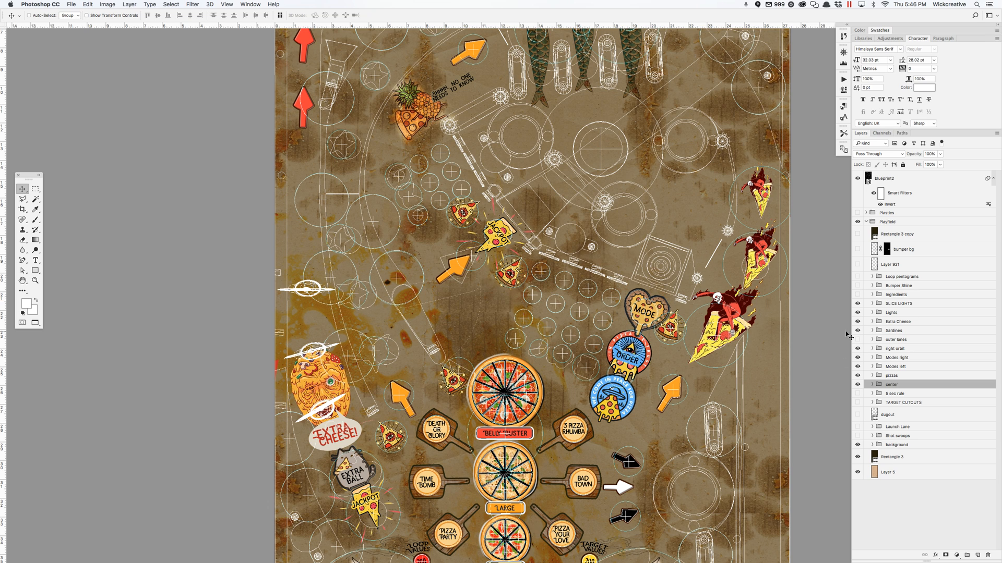
click(858, 294)
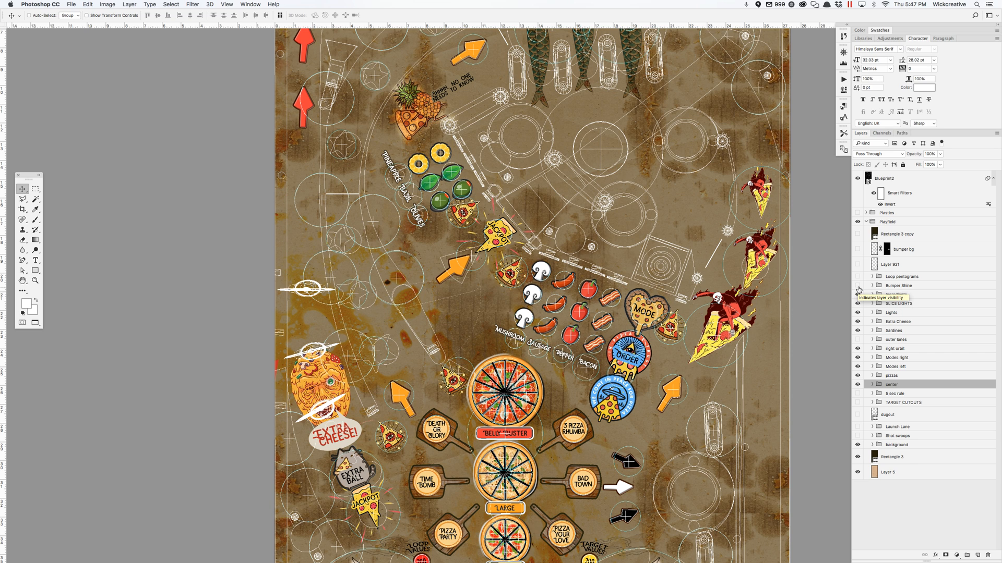
click(857, 277)
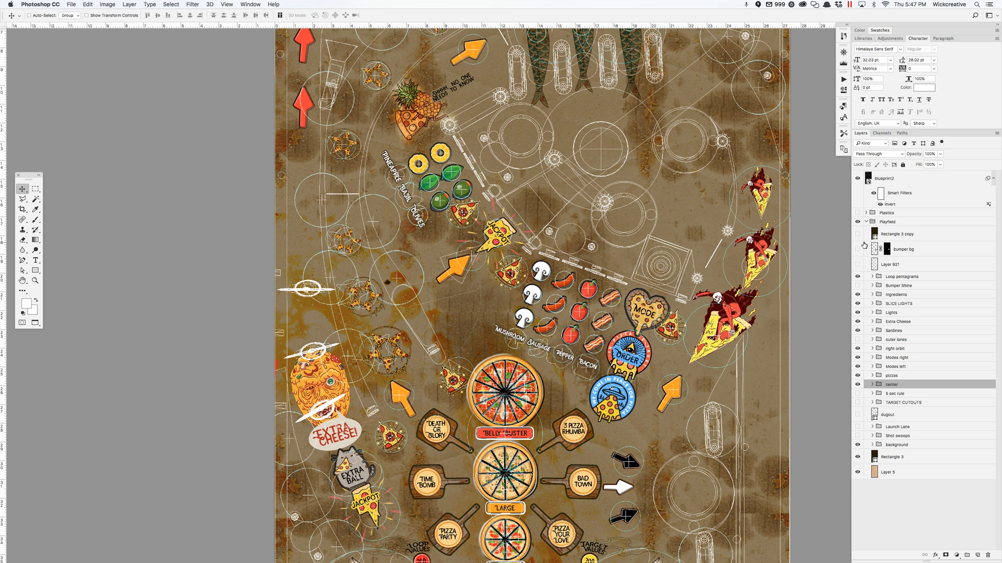
scroll(677, 305, down, 8)
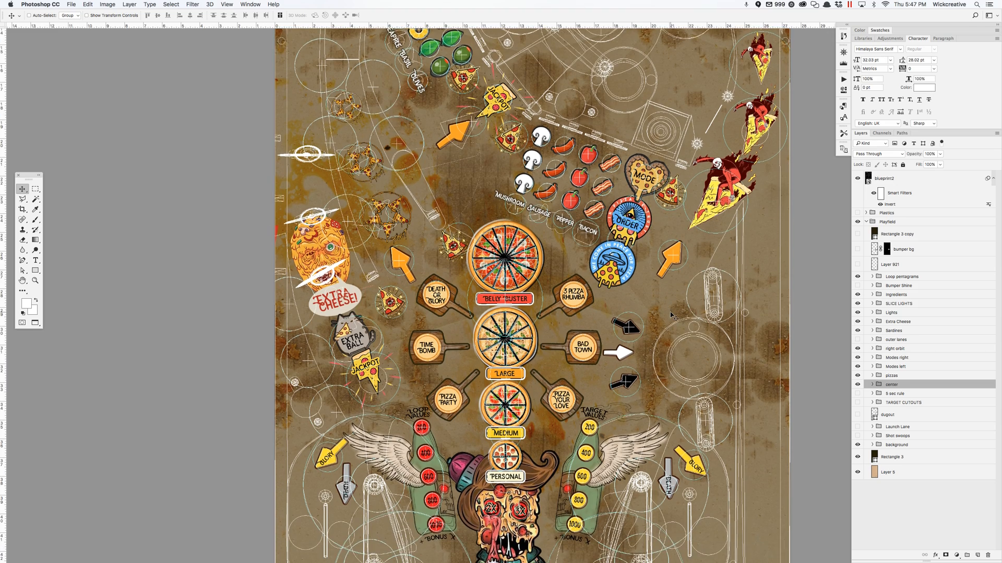
scroll(673, 316, up, 2)
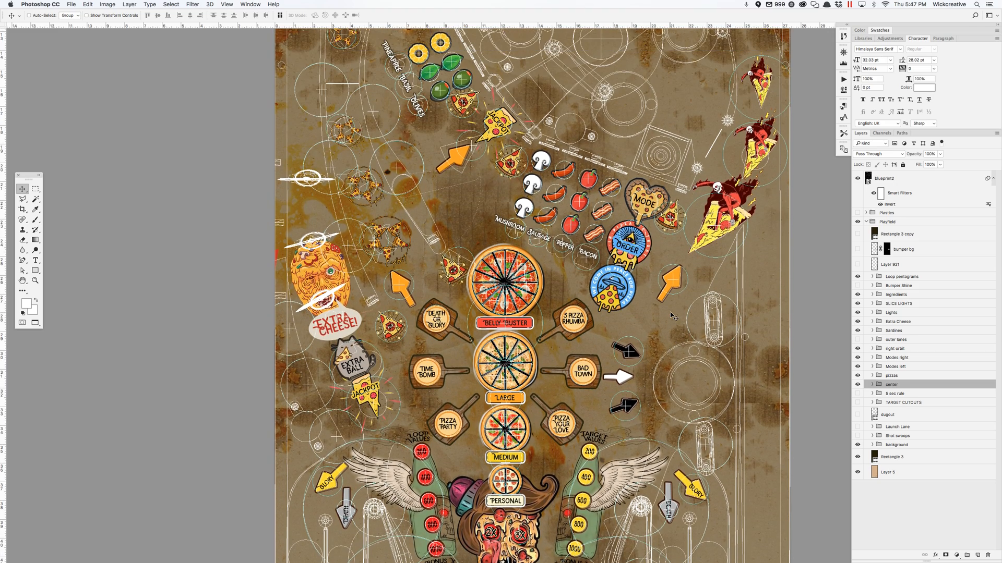
scroll(673, 316, down, 3)
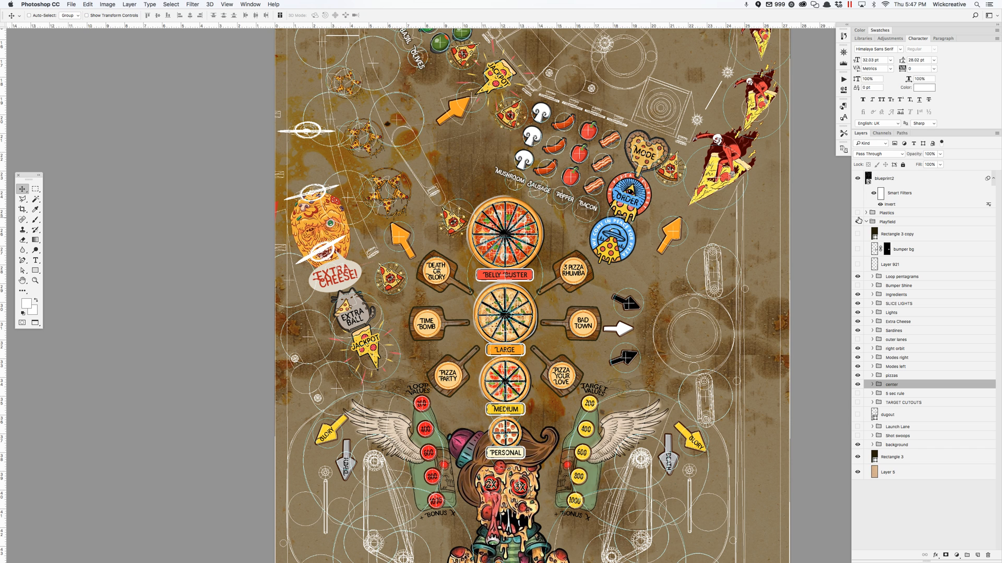
Toggle the blueprint2 overlay to compare the artwork with and without it, and leave the layer hidden
click(858, 179)
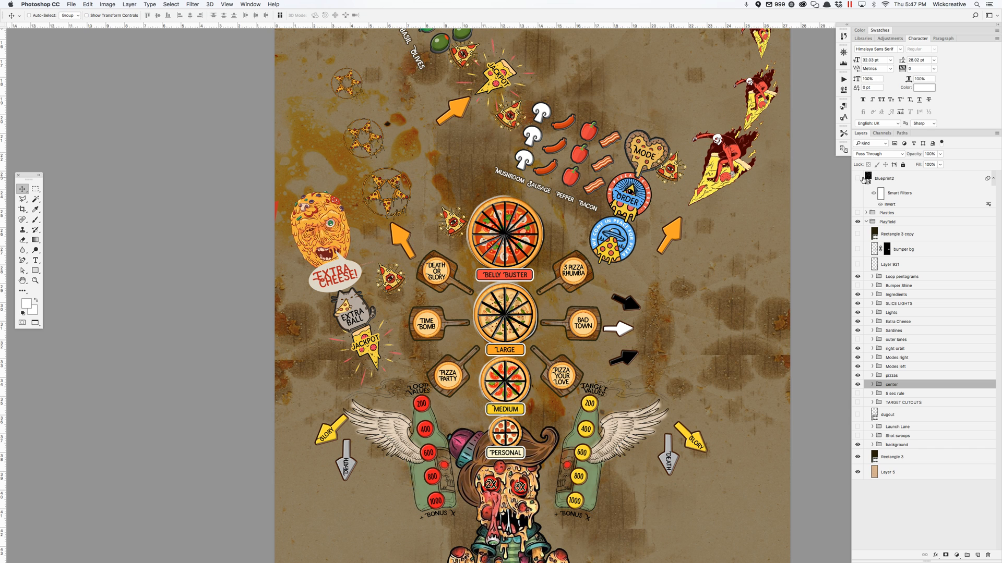
click(858, 180)
click(857, 180)
click(858, 181)
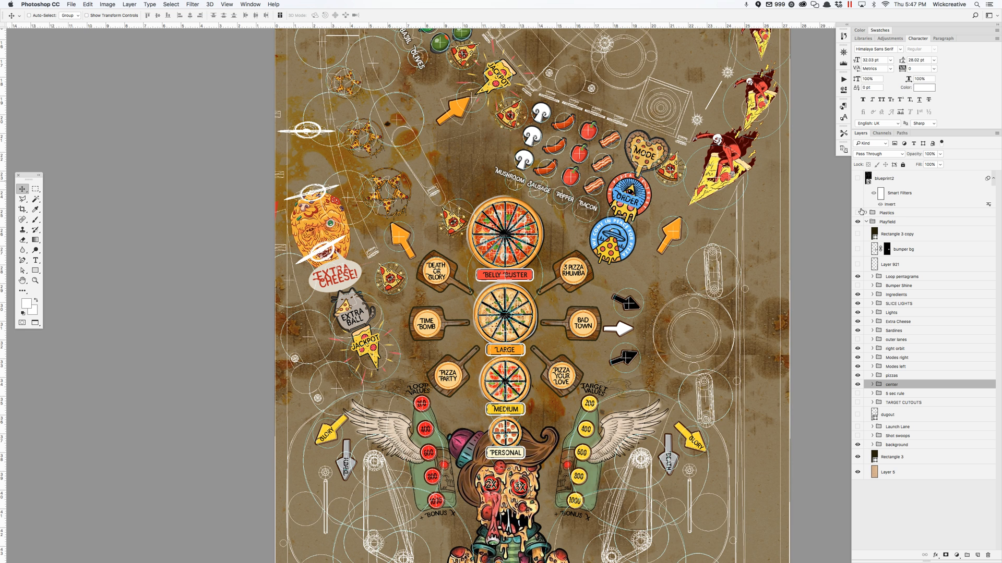
Show the Plastics group, examine its pieces over the whole playfield, and hide the group again
click(858, 213)
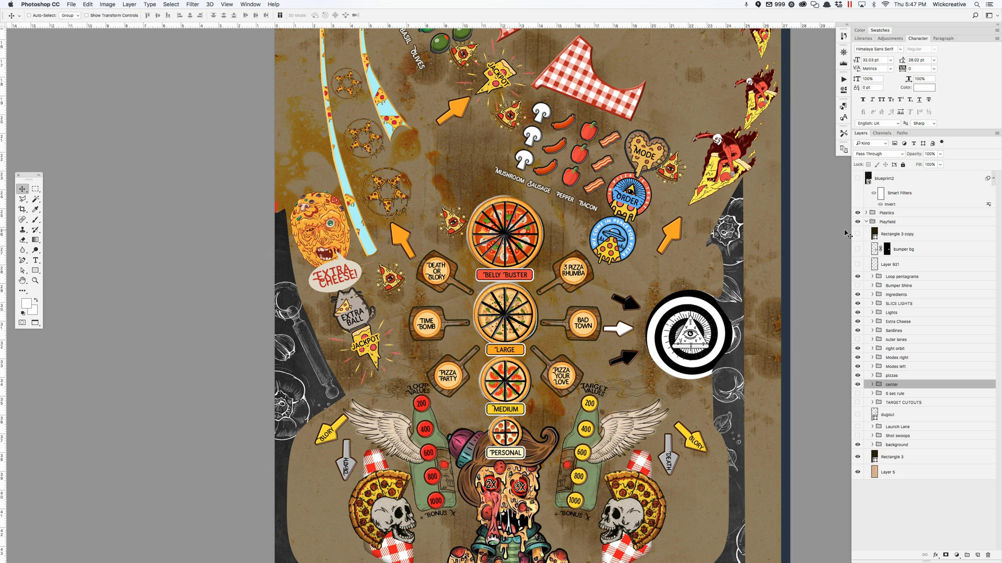
scroll(760, 297, down, 5)
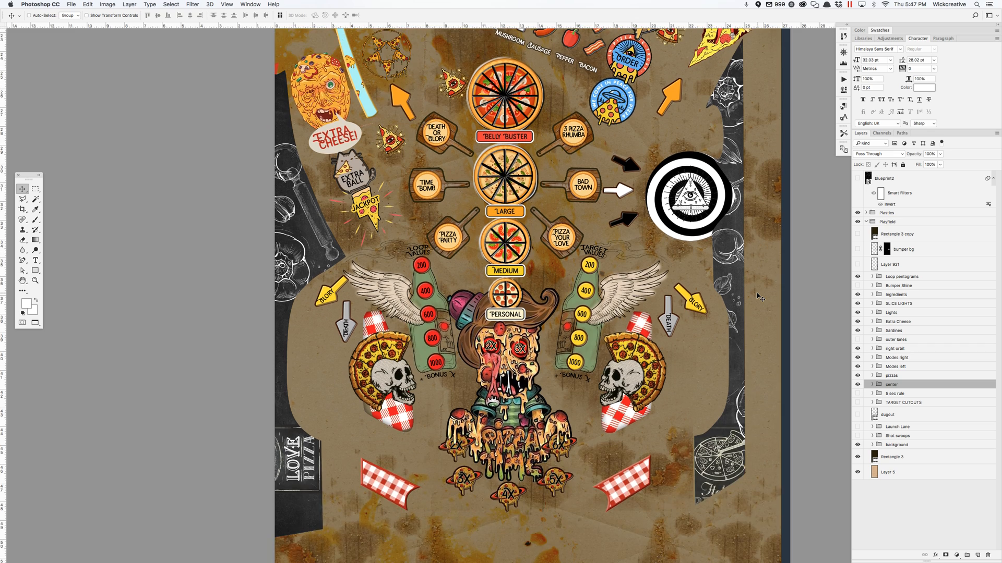
scroll(760, 297, up, 9)
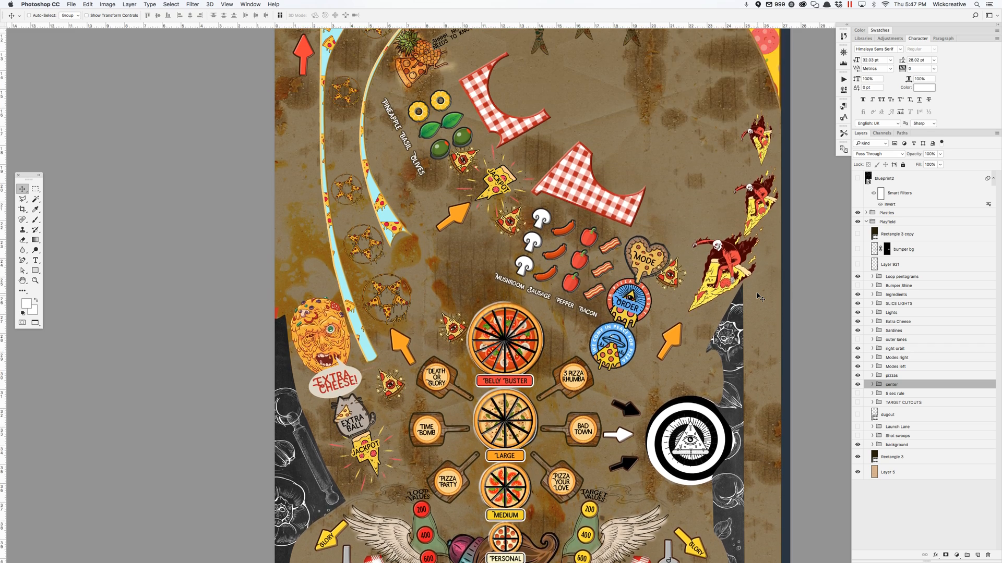
scroll(761, 297, up, 9)
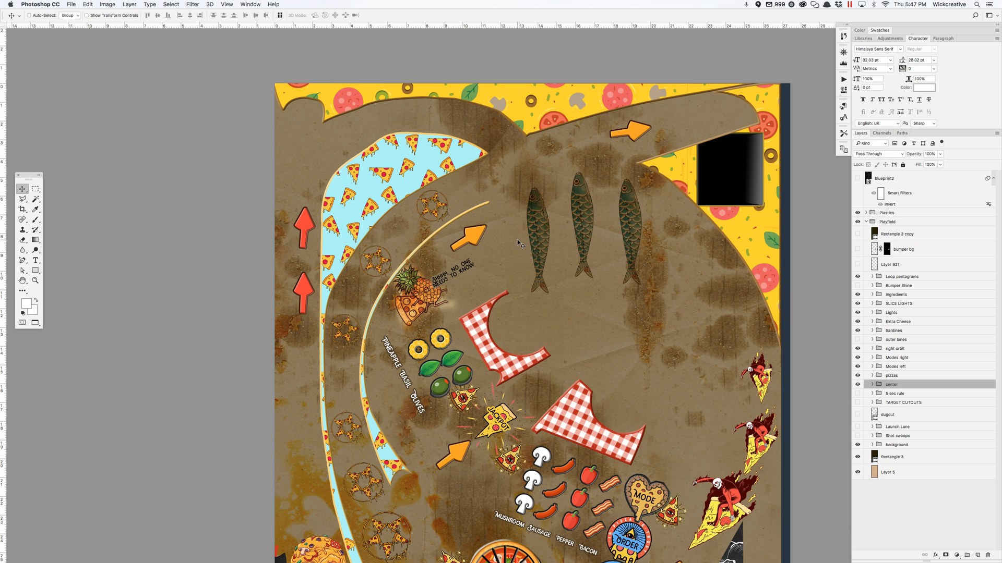
scroll(520, 243, down, 2)
scroll(520, 243, down, 2)
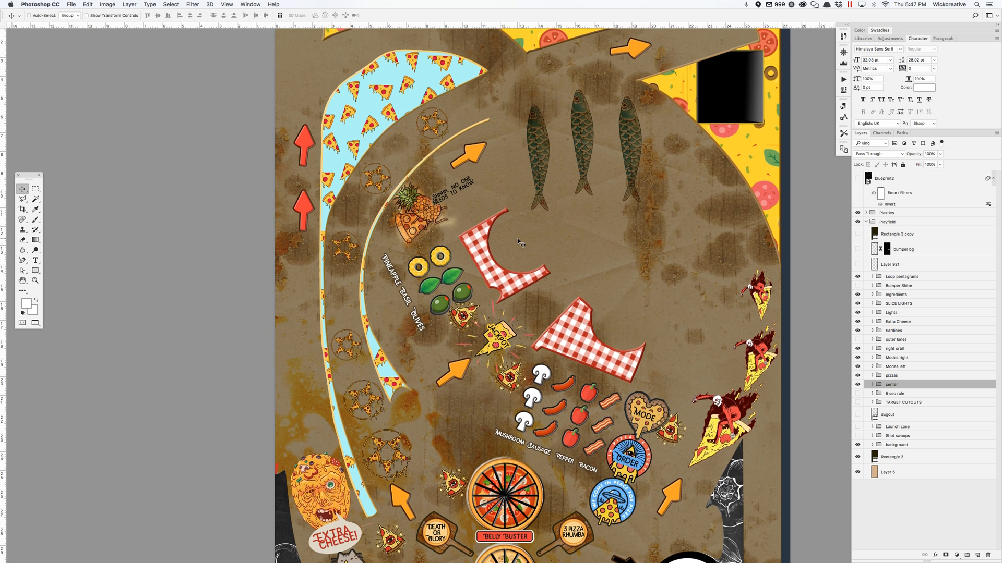
scroll(519, 243, down, 6)
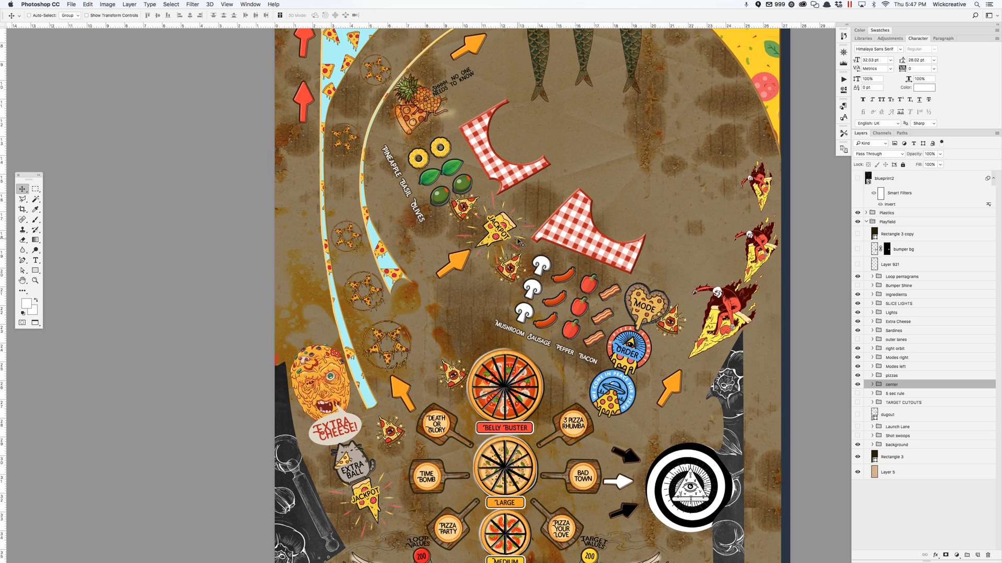
scroll(520, 241, down, 5)
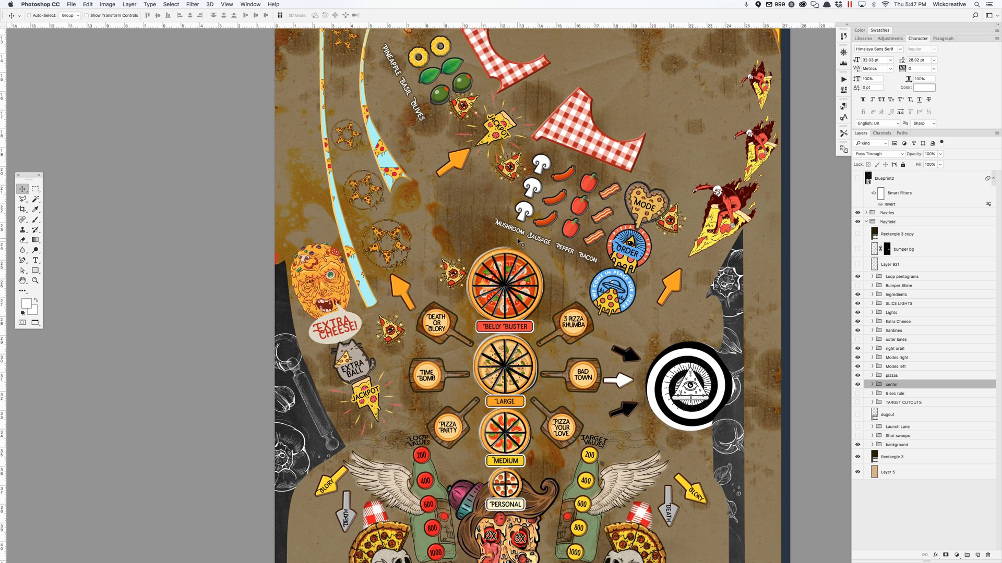
scroll(522, 243, down, 2)
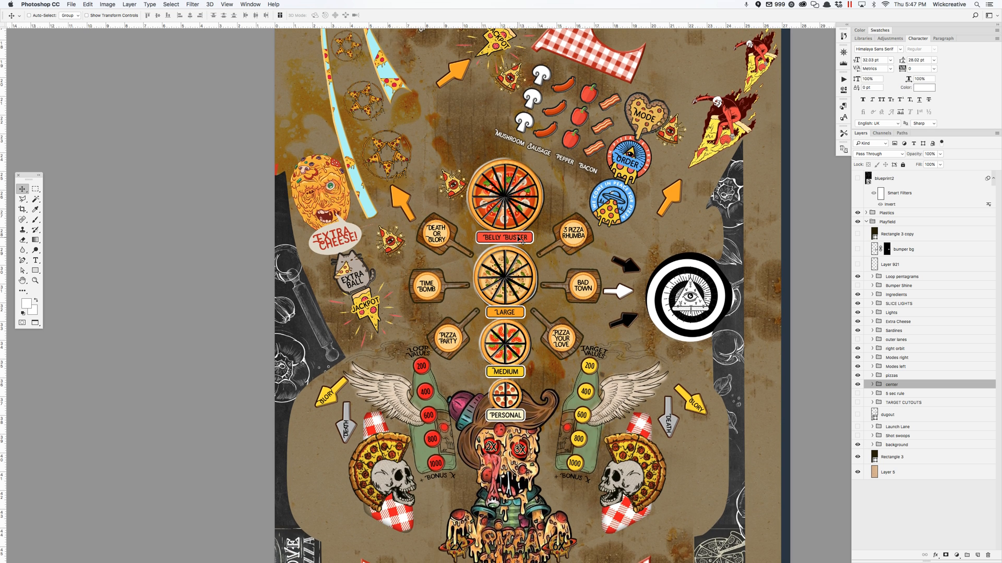
scroll(522, 241, down, 1)
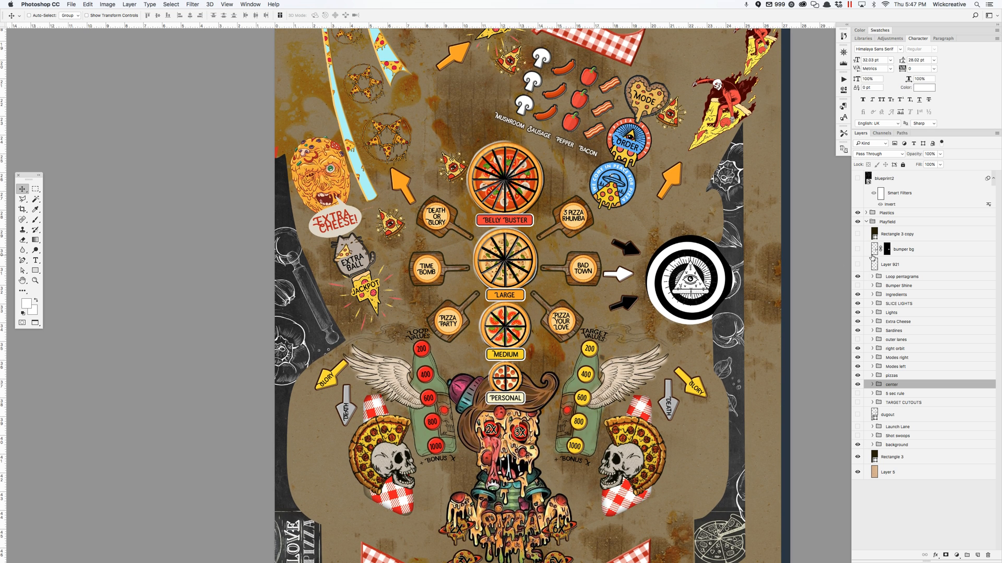
click(857, 213)
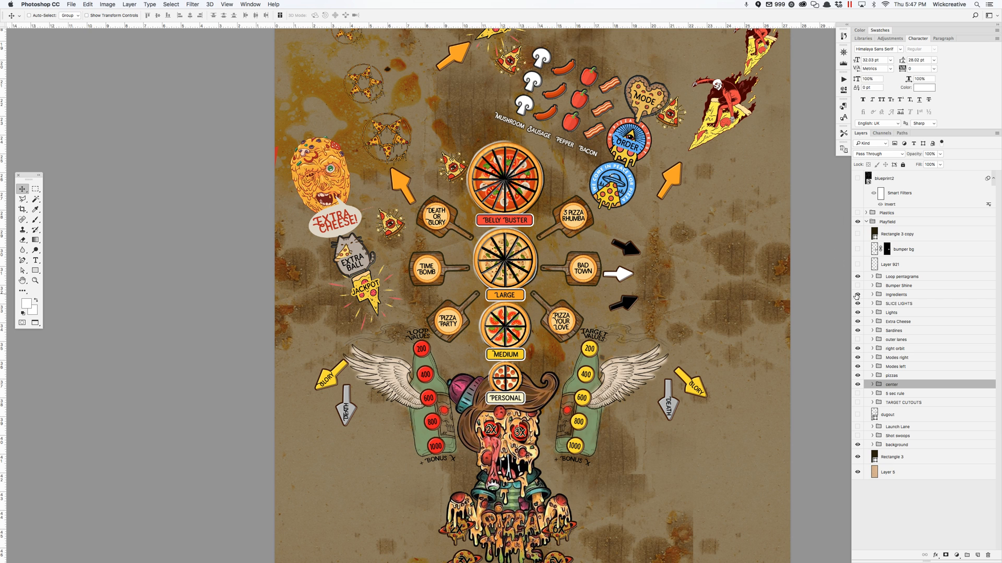
Show the Bumper Shine and outer lanes groups and check their artwork down to the playfield's lower end
key(super+minus)
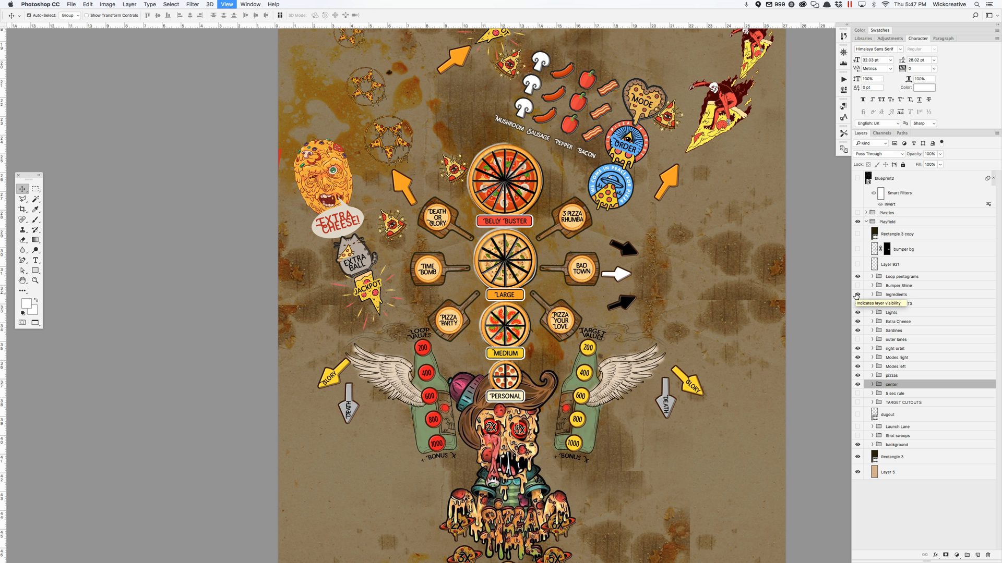
key(super+minus)
key(super+plus)
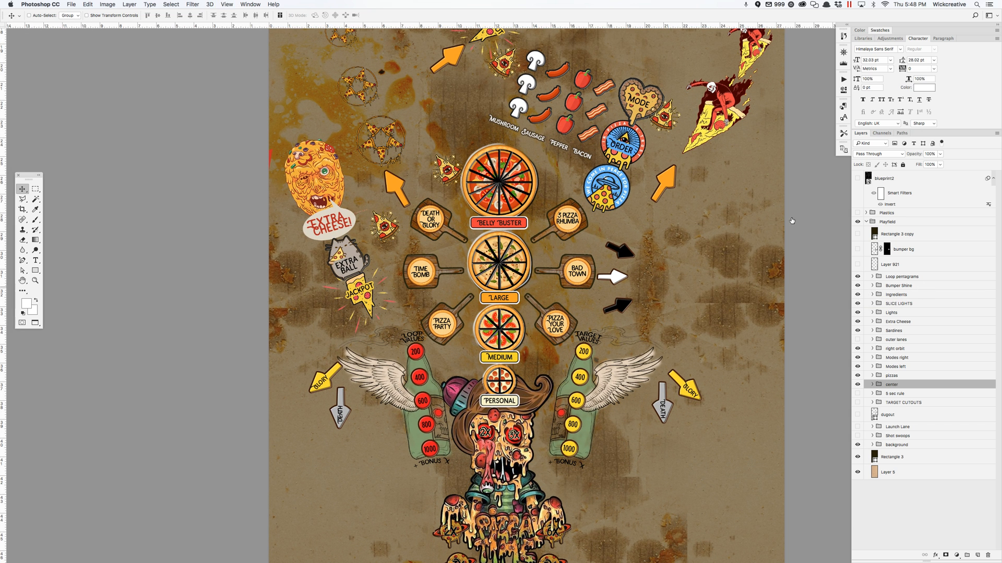
scroll(714, 196, up, 5)
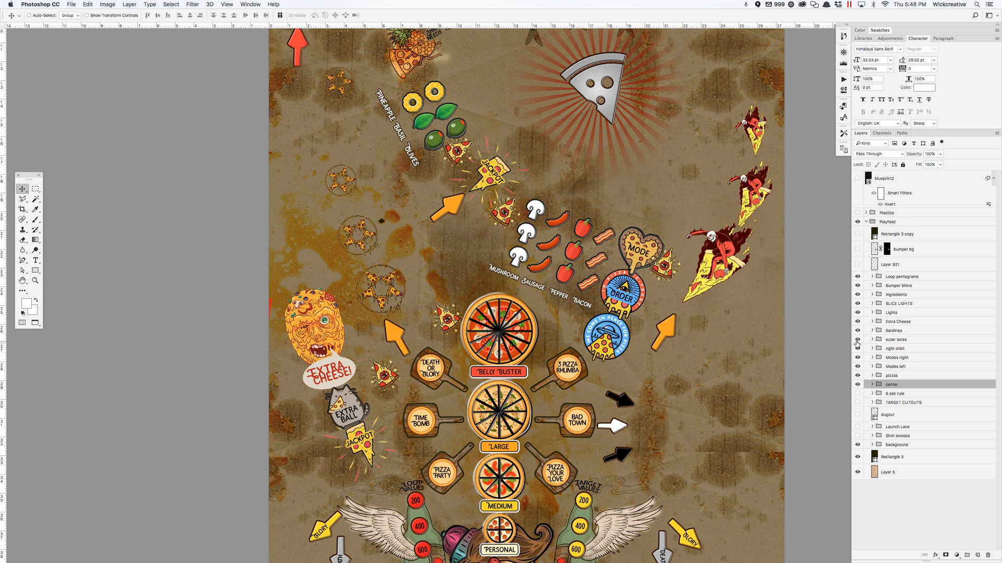
scroll(761, 407, down, 10)
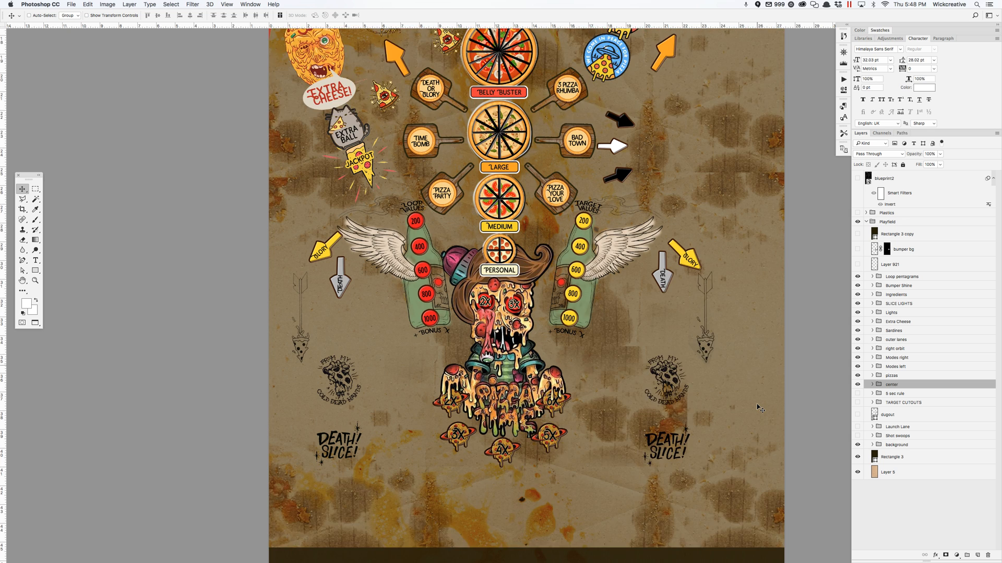
scroll(760, 410, down, 3)
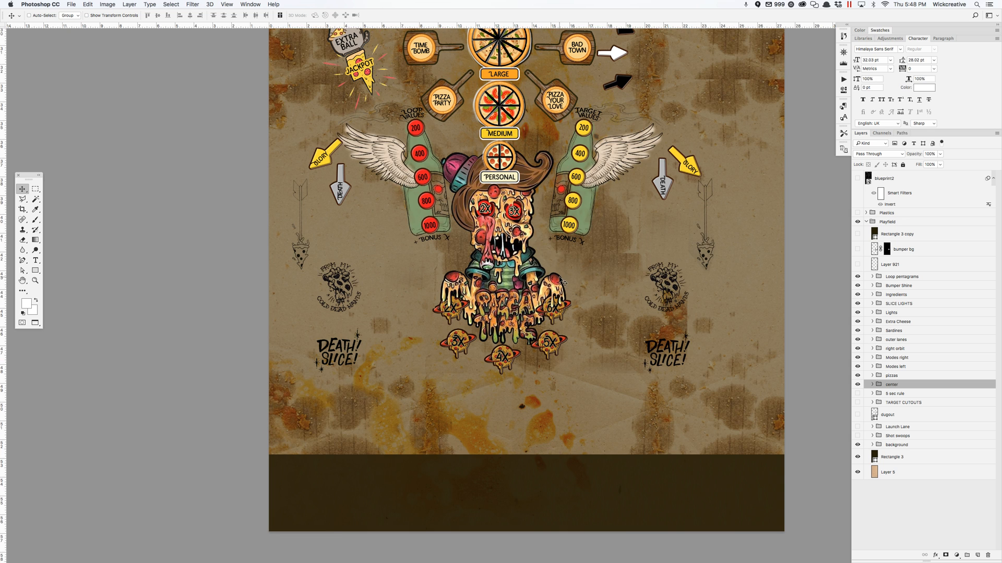
Overlay the blueprint2 layer again and show the 5 sec rule and TARGET CUTOUTS groups on the playfield
click(857, 178)
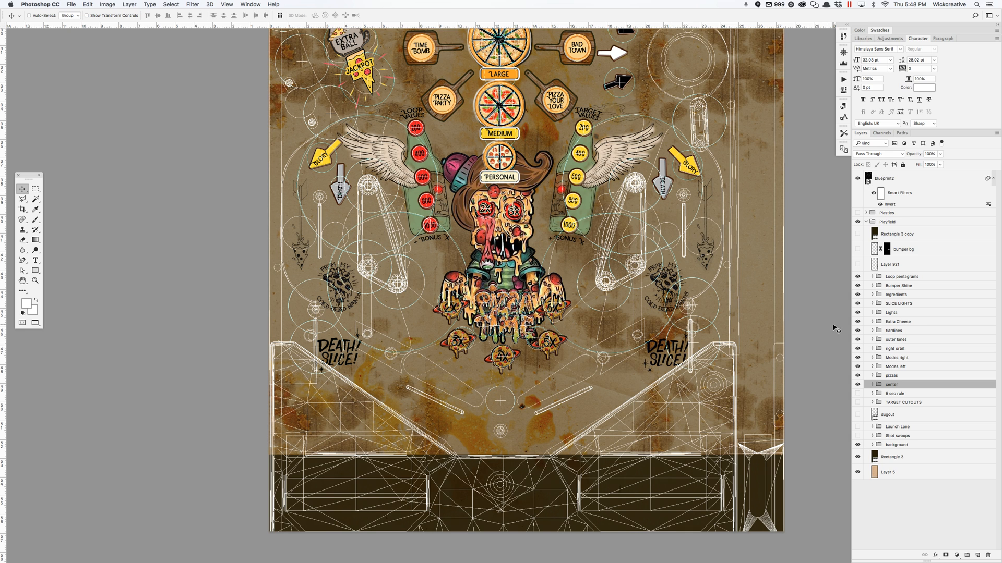
click(858, 394)
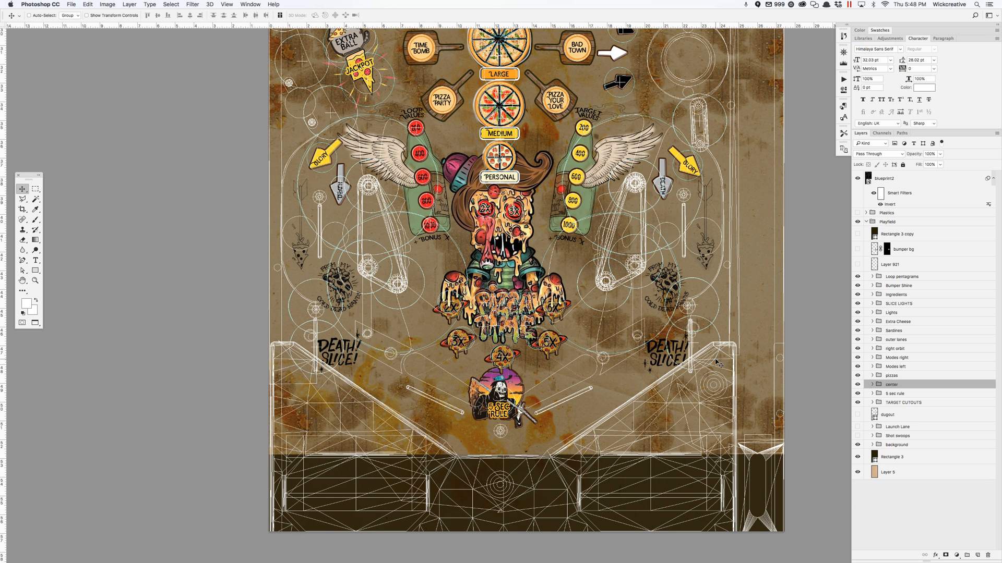
scroll(729, 365, up, 5)
scroll(719, 365, up, 6)
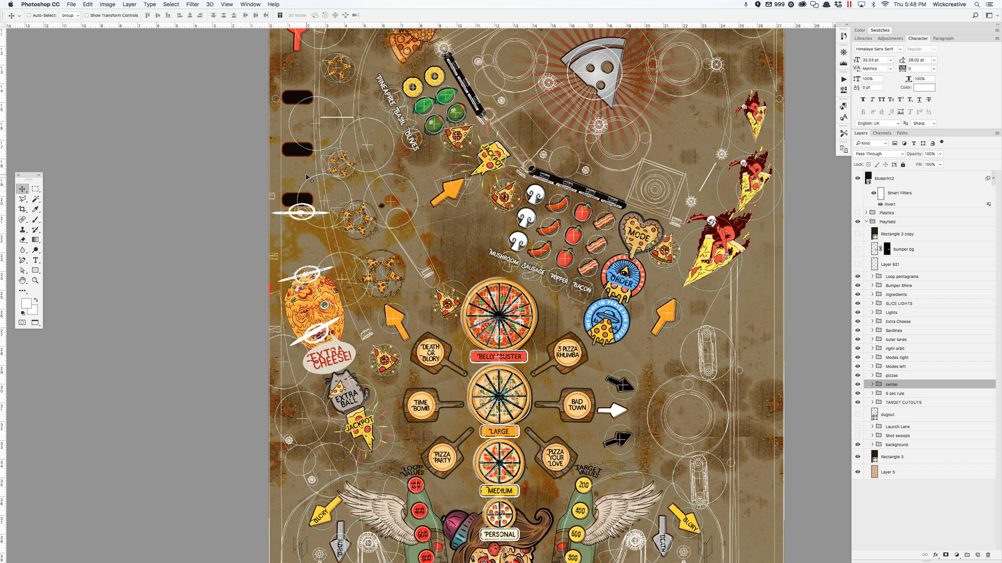
scroll(309, 179, up, 3)
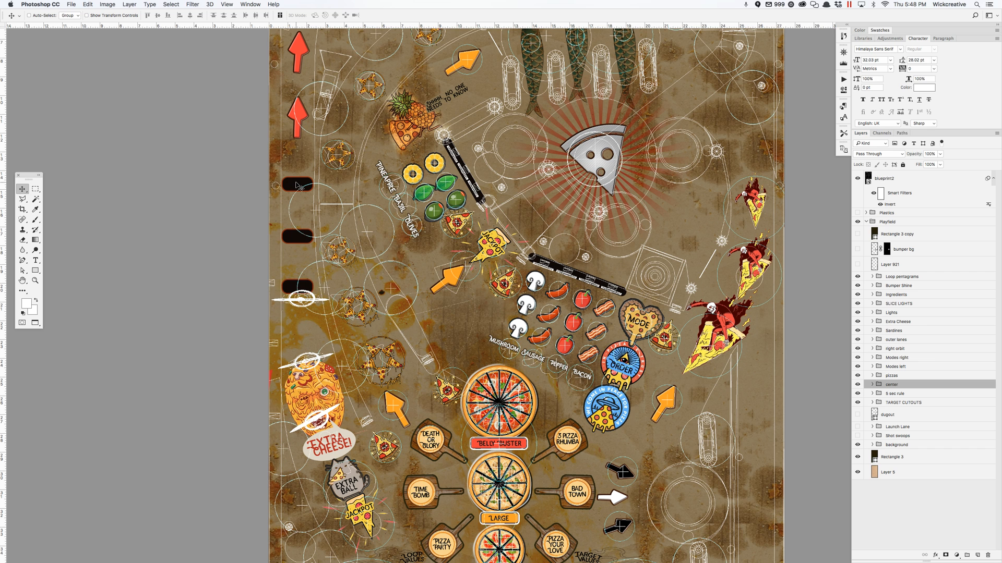
scroll(425, 226, up, 2)
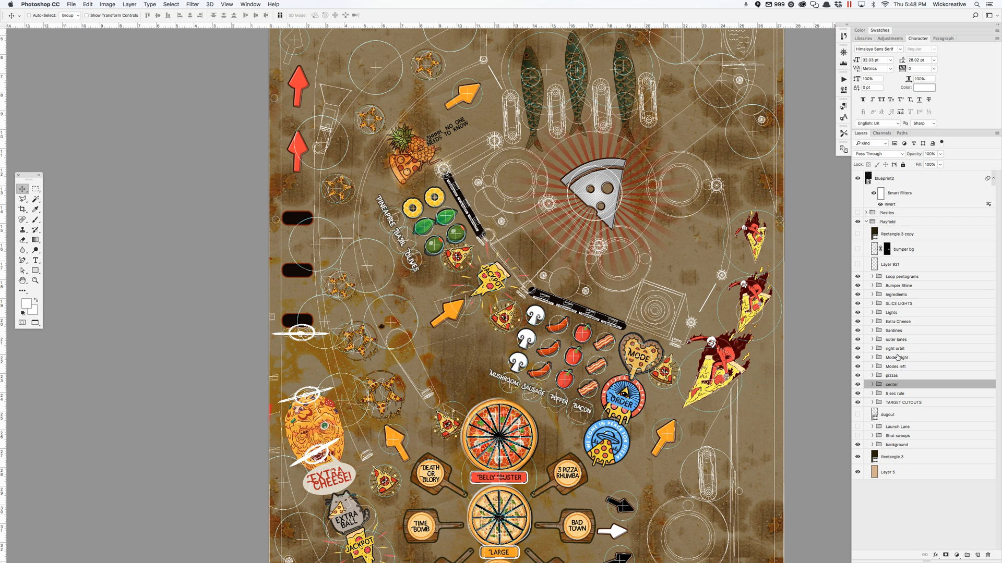
Show the Shot swoops group and follow its coloured bands down the playfield toward the central character
click(857, 436)
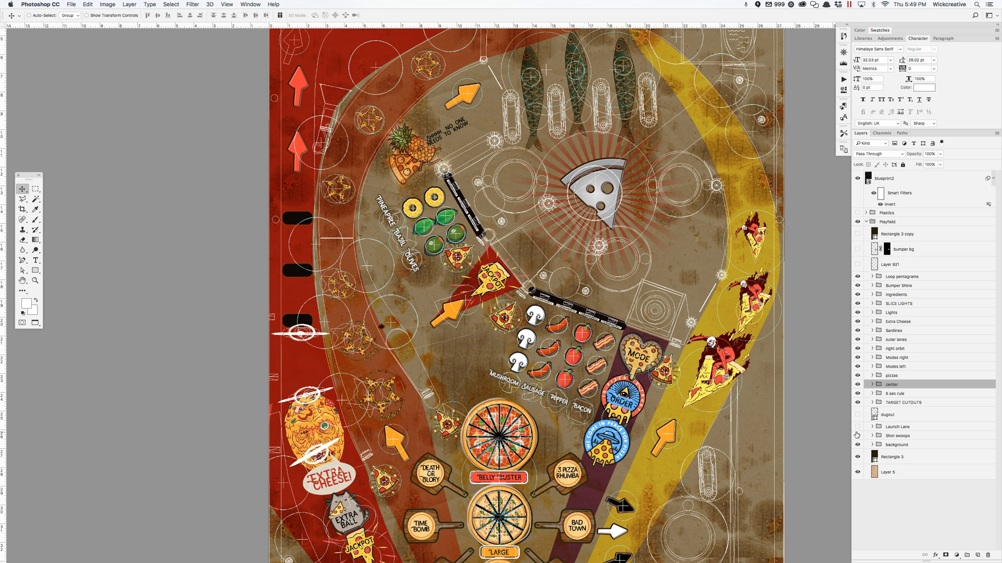
scroll(733, 425, down, 3)
scroll(733, 424, down, 10)
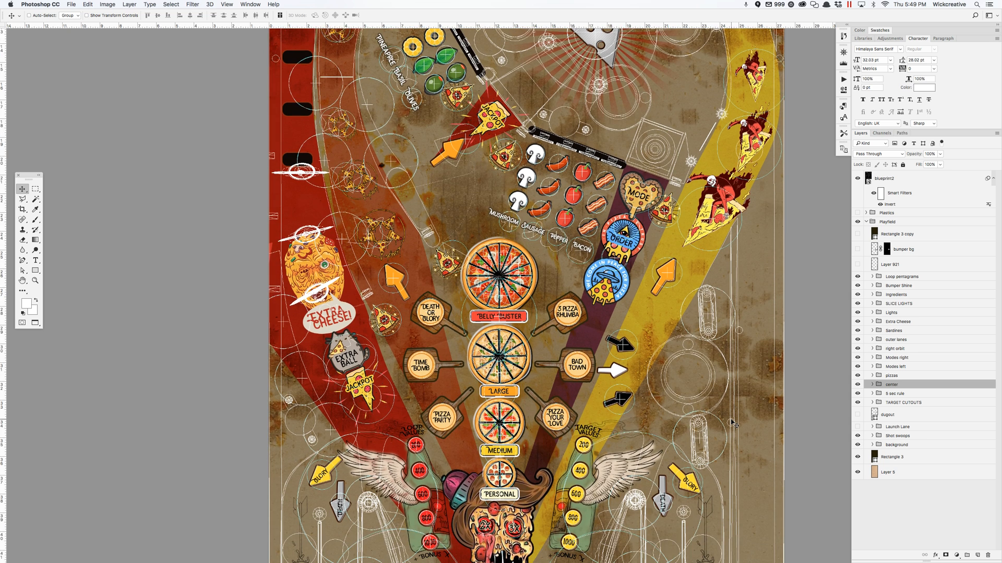
scroll(733, 425, down, 9)
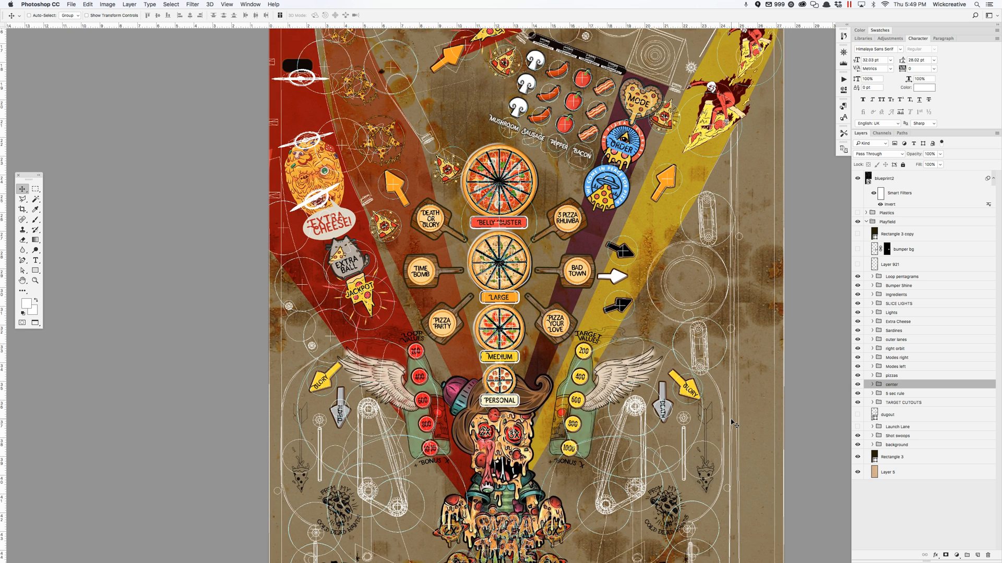
scroll(733, 424, down, 3)
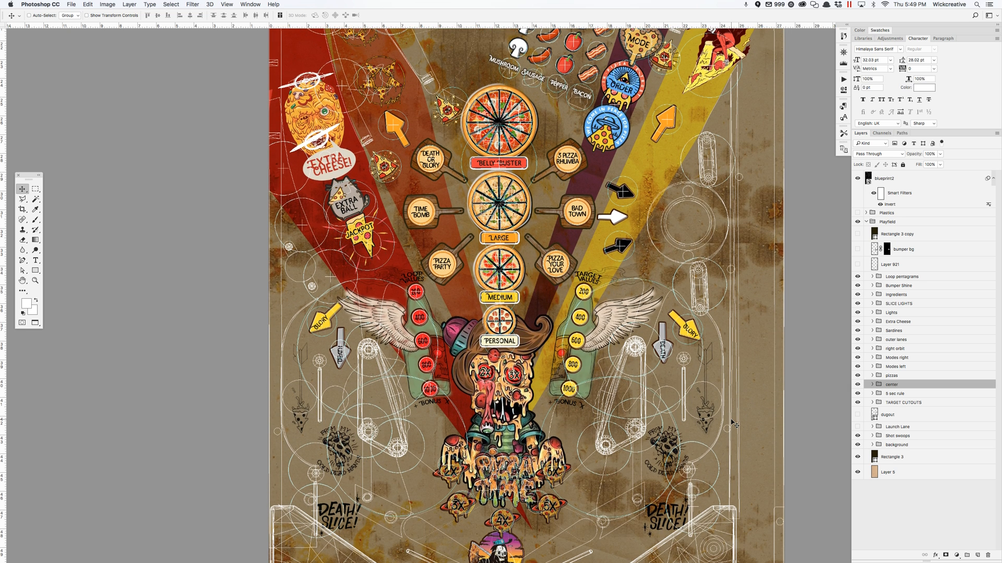
scroll(733, 425, down, 4)
scroll(733, 424, up, 3)
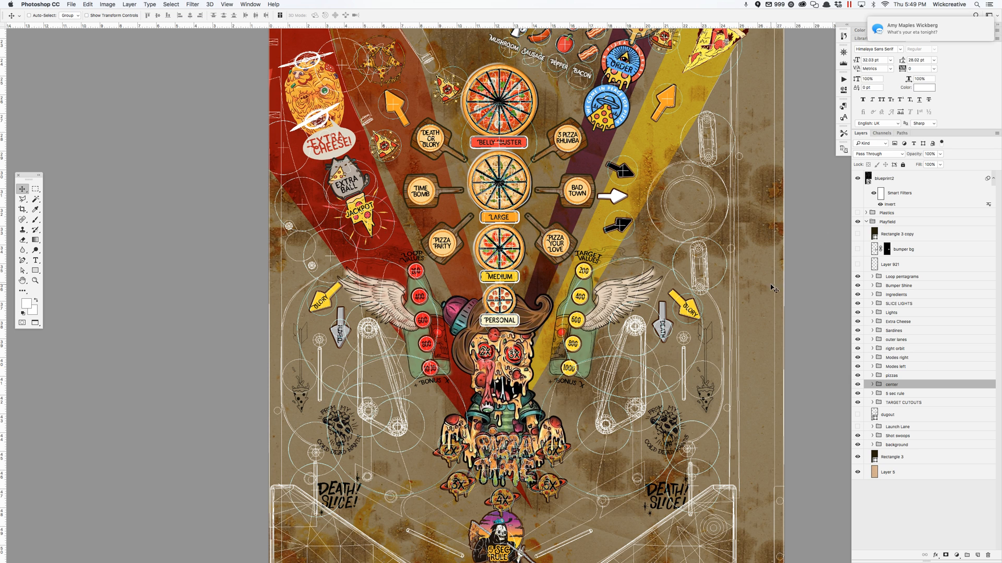
mouse_move(905, 25)
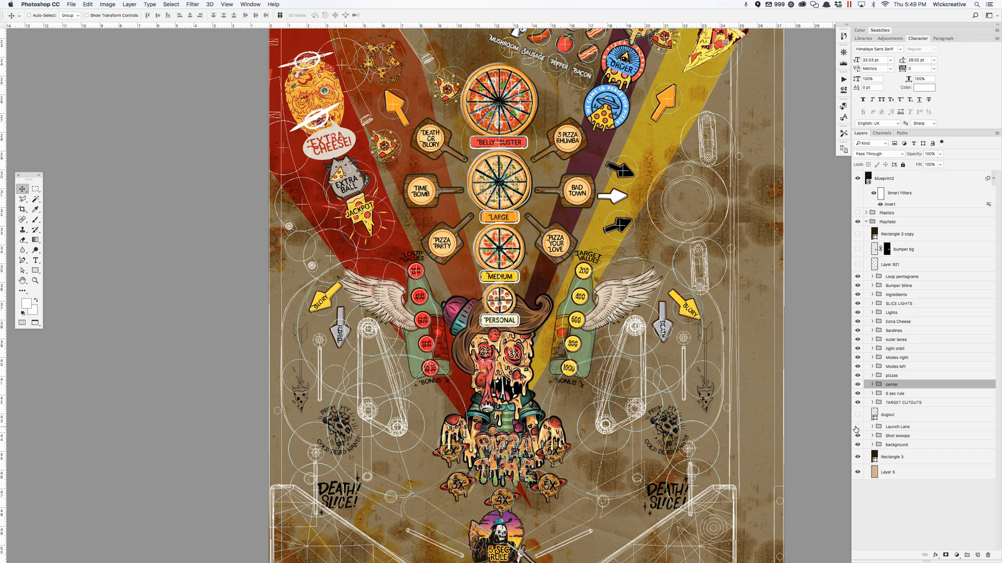
Show the Launch Lane group and examine its vertical lettering strip along the playfield's edge
click(857, 427)
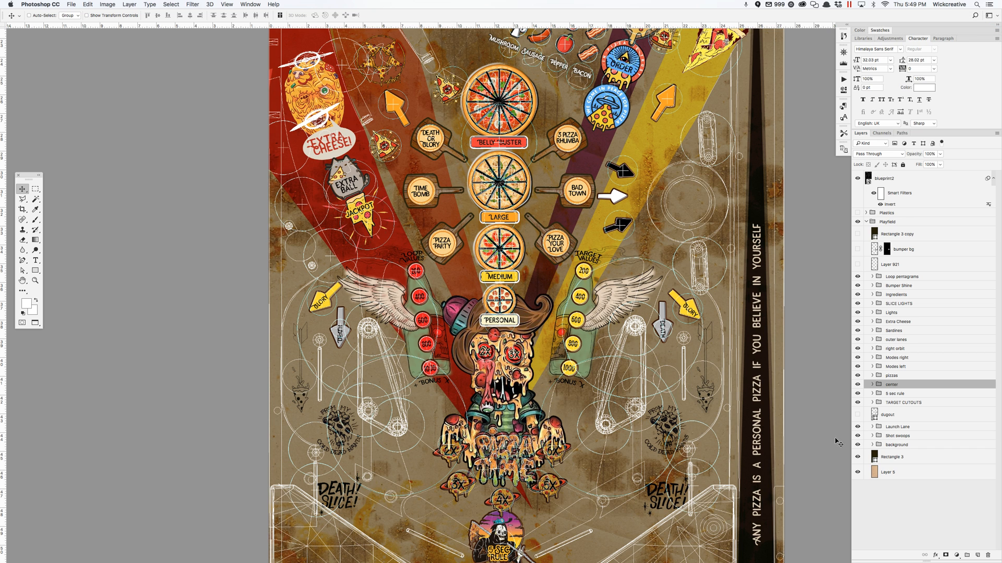
scroll(743, 468, down, 3)
scroll(743, 467, down, 1)
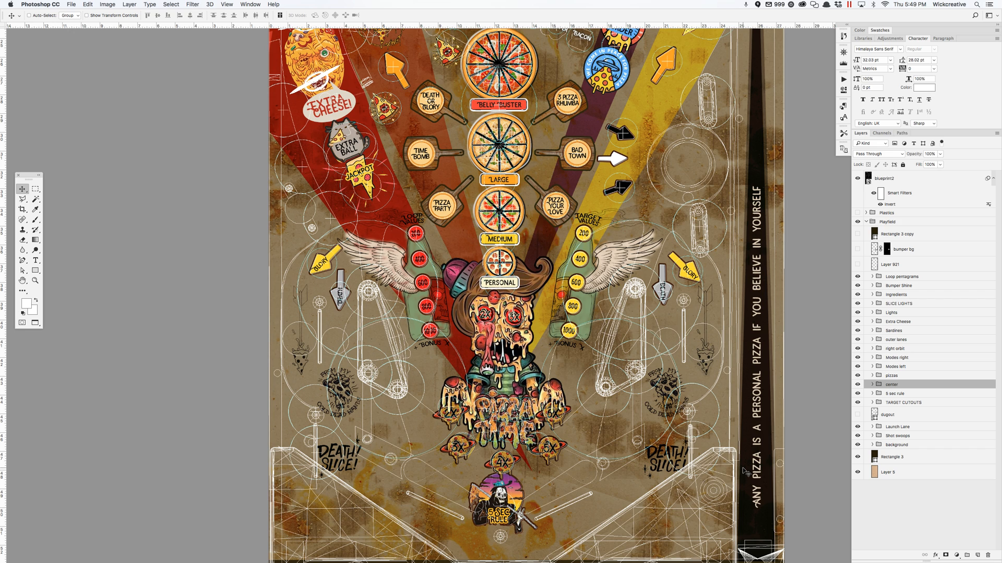
scroll(743, 468, up, 3)
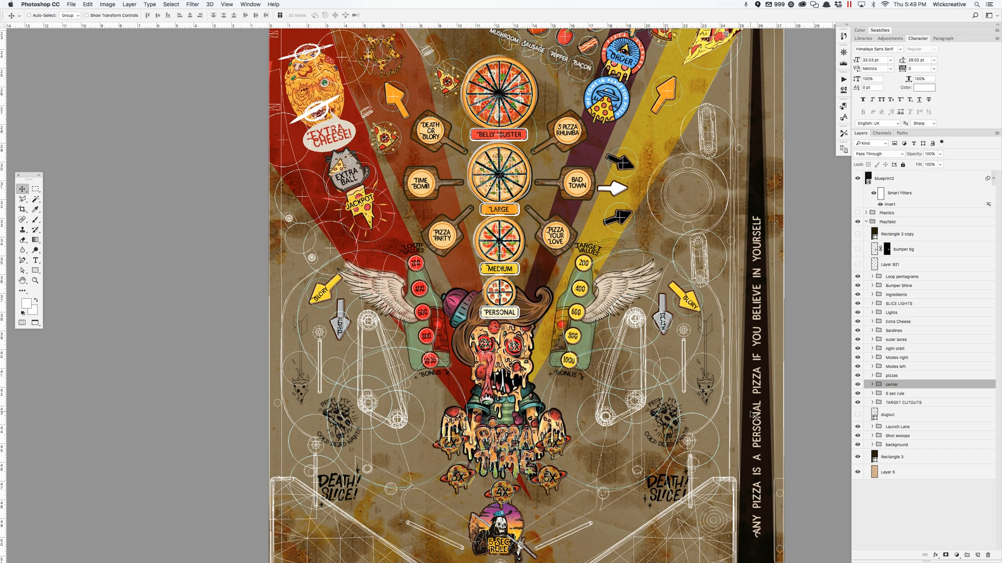
scroll(751, 415, up, 10)
scroll(752, 415, down, 10)
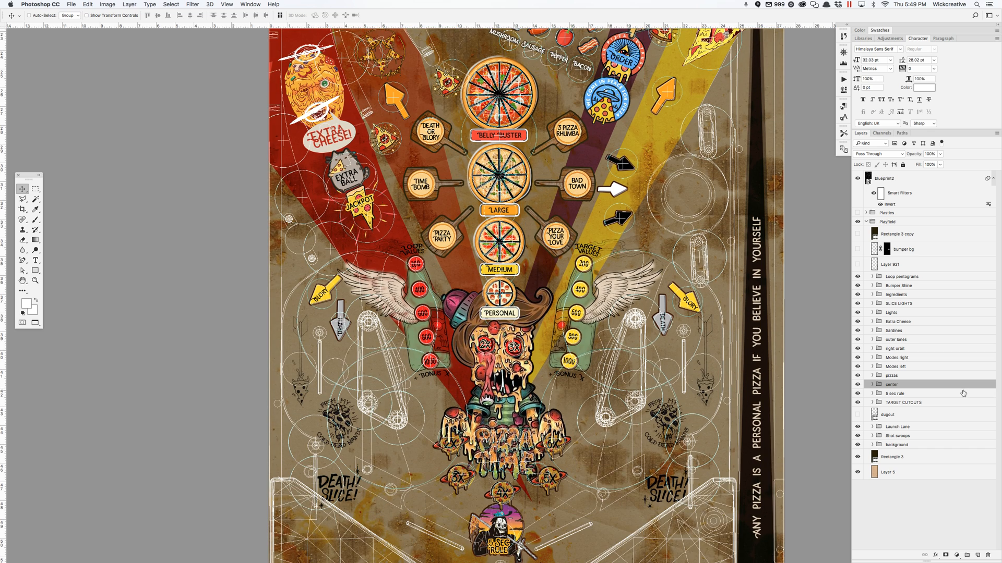
Show the dugout layer, toggling its visibility to compare the playfield with and without it
click(857, 416)
scroll(638, 103, up, 15)
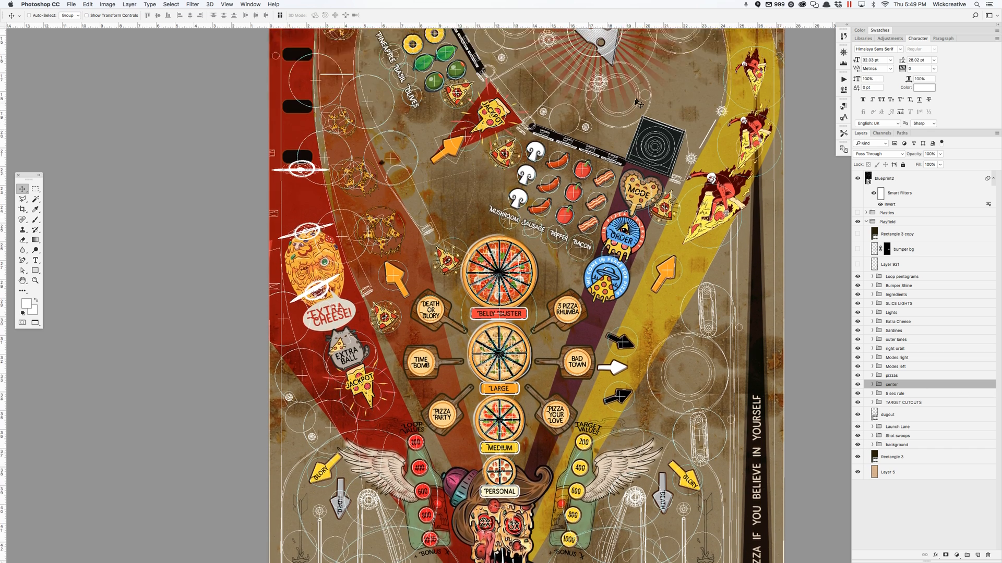
scroll(637, 102, up, 5)
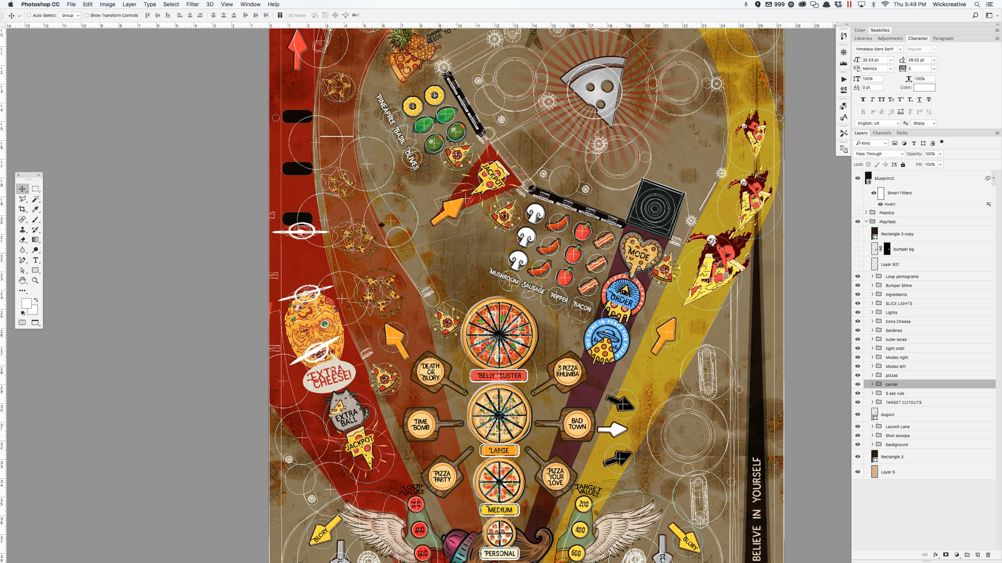
click(857, 416)
click(857, 416)
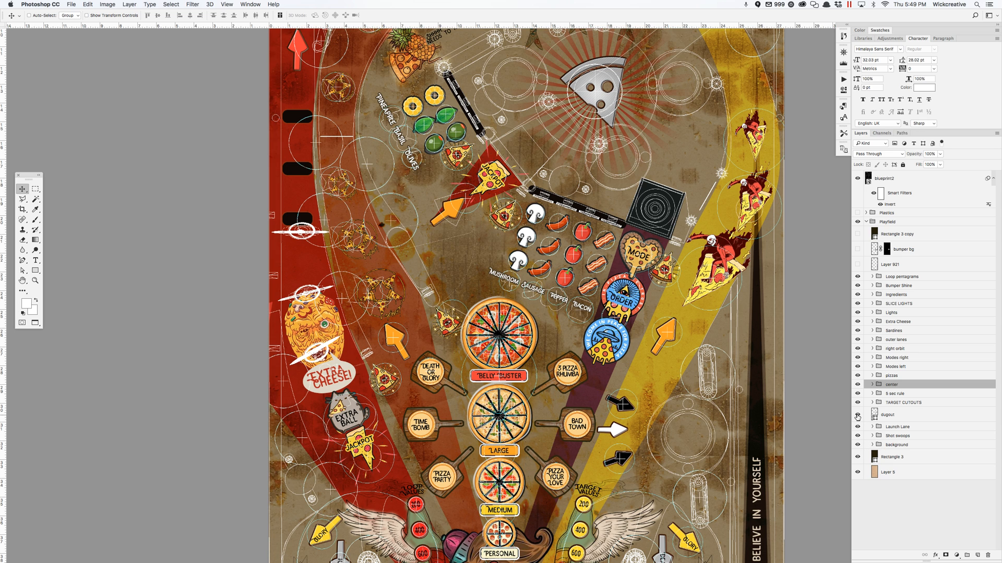
Show Layer 921 and toggle the bumper bg layer while checking the upper playfield
click(858, 264)
scroll(745, 278, up, 6)
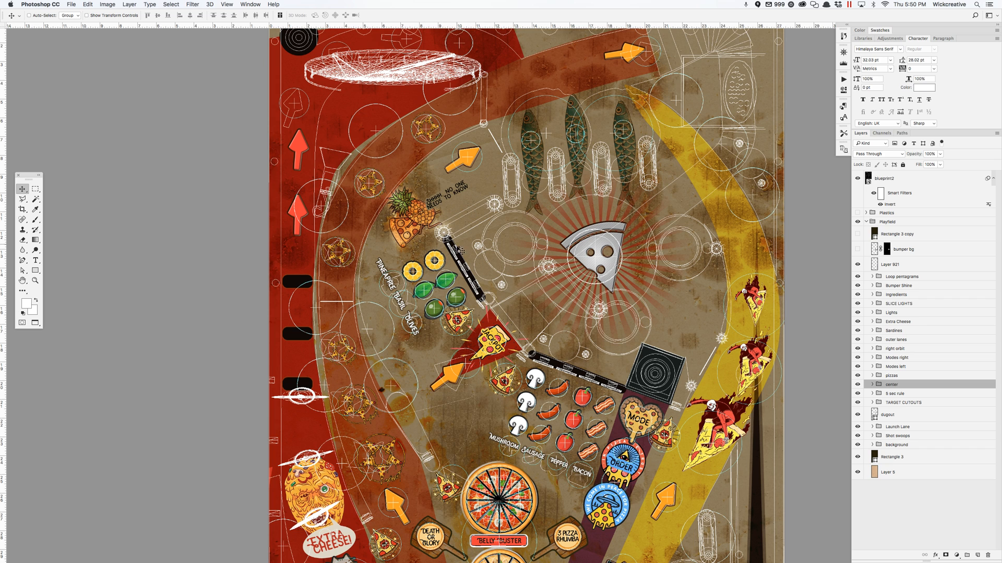
click(857, 249)
click(858, 250)
scroll(303, 62, up, 1)
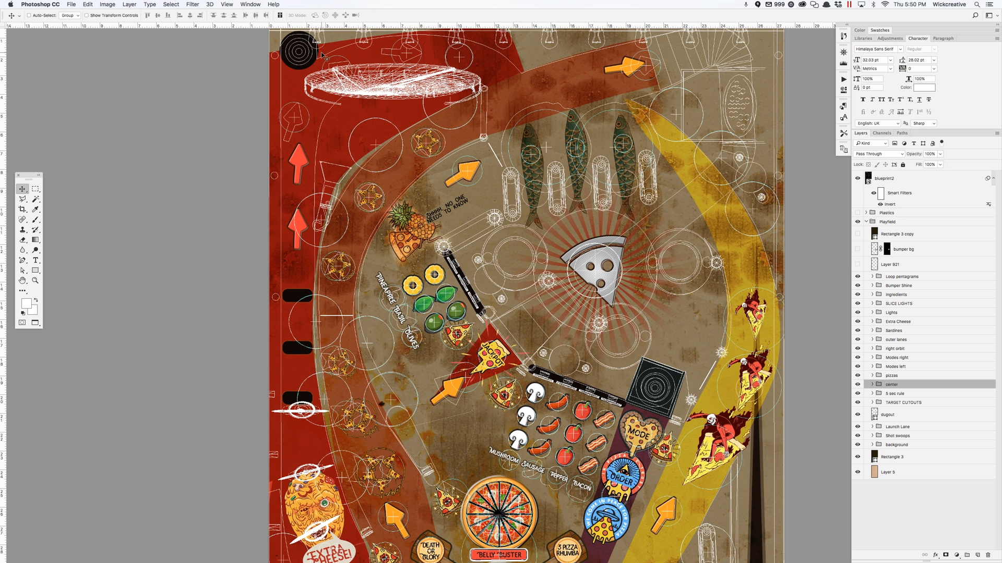
Show the bumper bg layer with Layer 921 hidden, comparing the area beside the yellow band with and without the spiral
click(861, 252)
scroll(720, 456, down, 11)
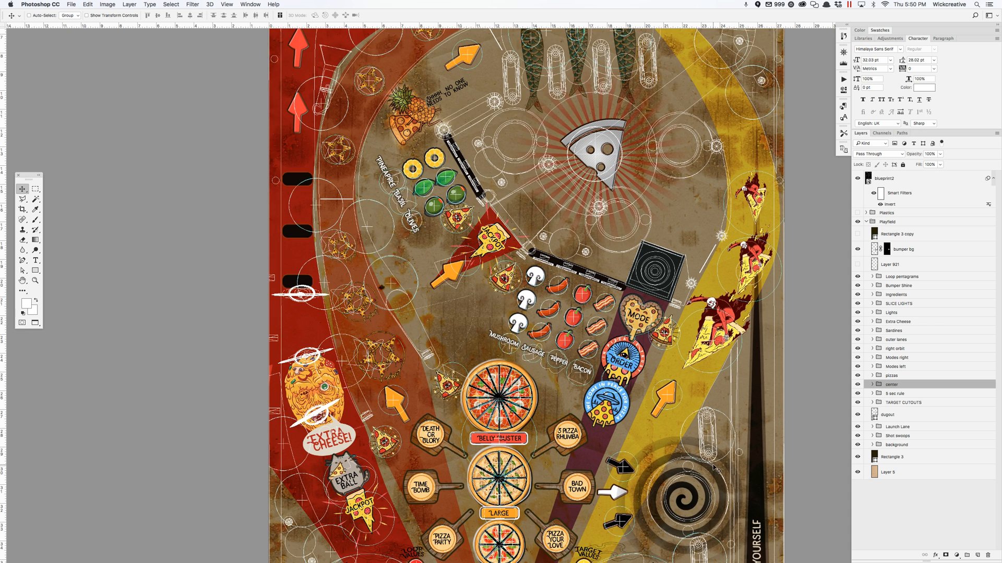
scroll(720, 457, down, 4)
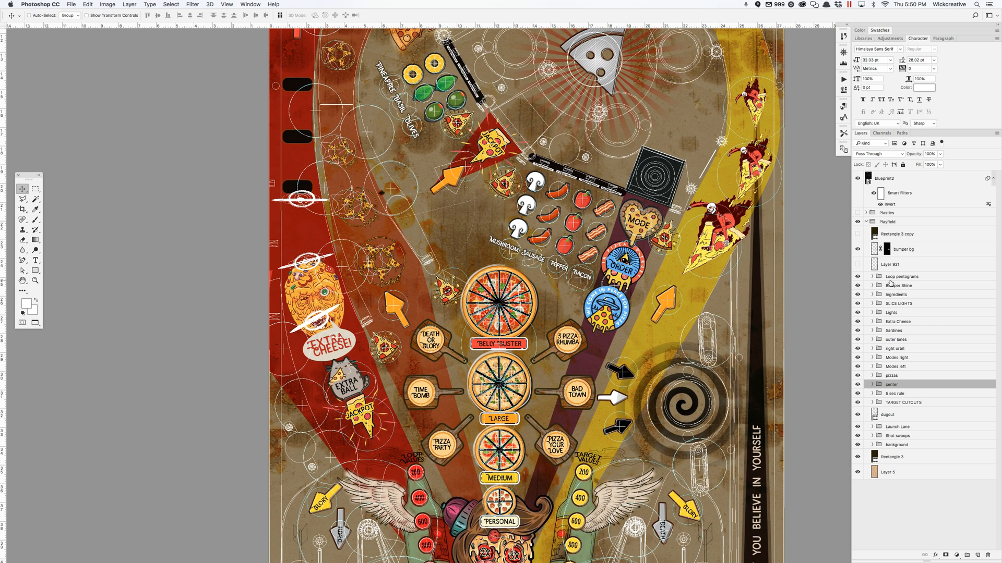
click(857, 264)
click(859, 250)
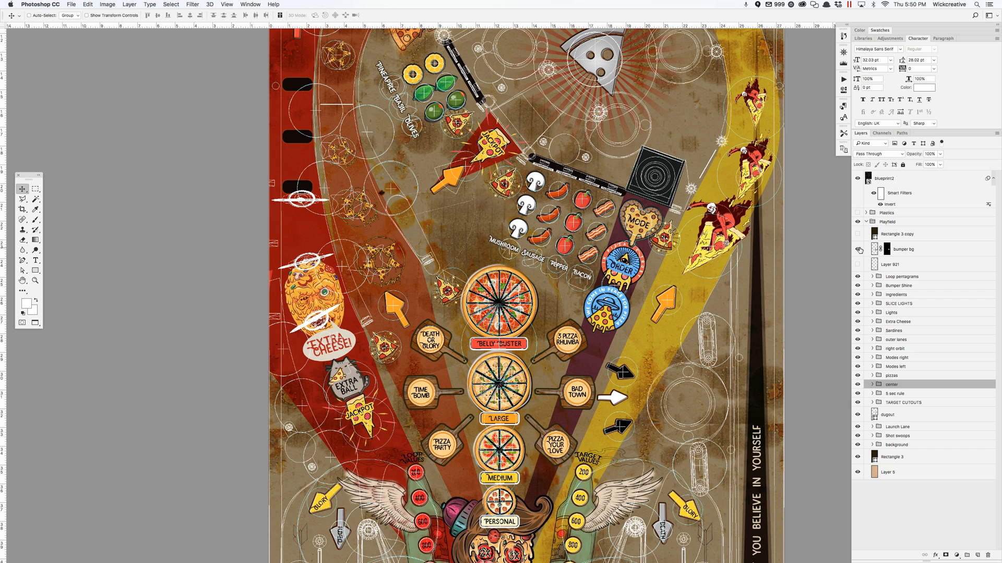
click(859, 250)
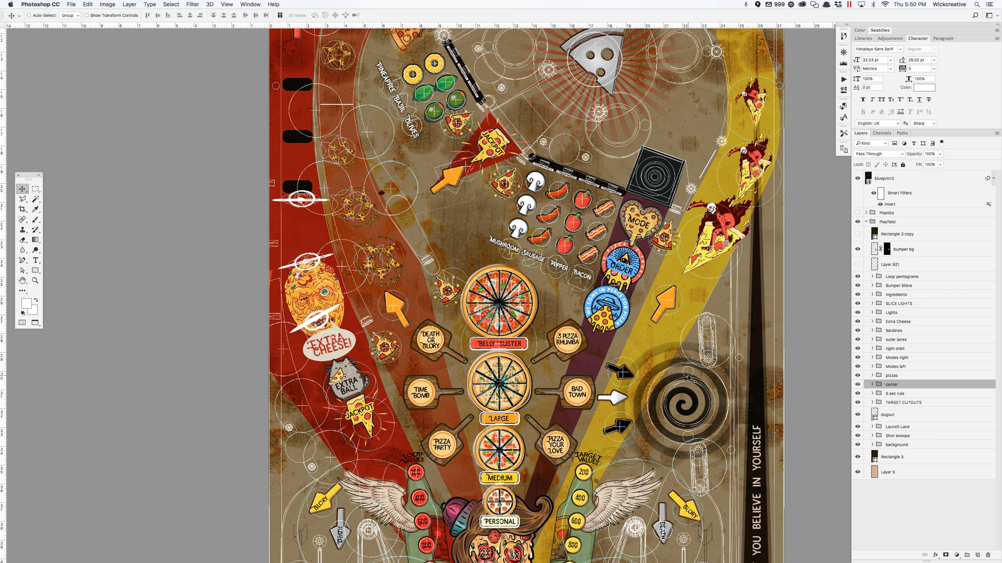
Toggle the Rectangle 3 copy layer repeatedly to compare the playfield's overall tone, and leave the layer shown
click(858, 235)
click(858, 236)
click(858, 236)
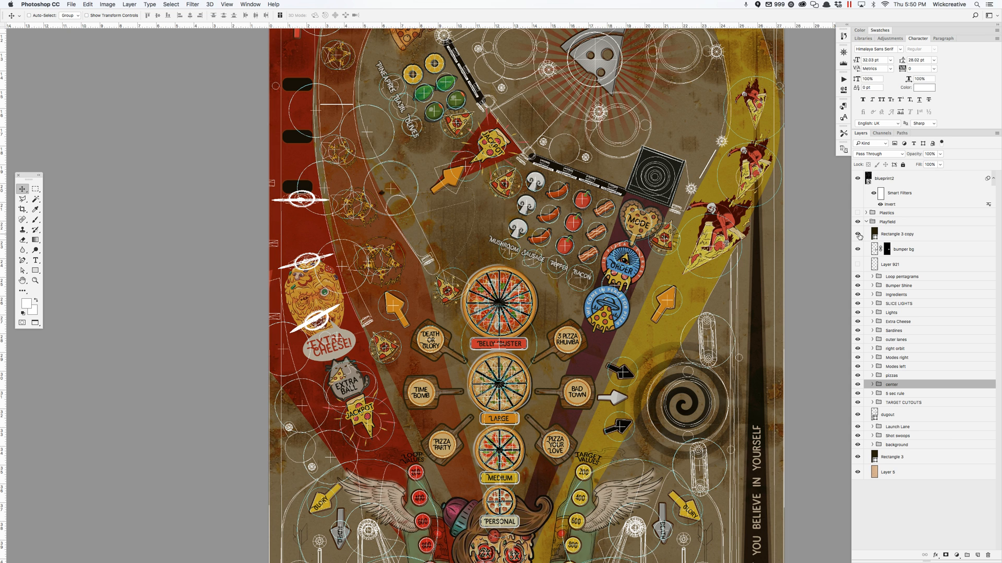
click(859, 236)
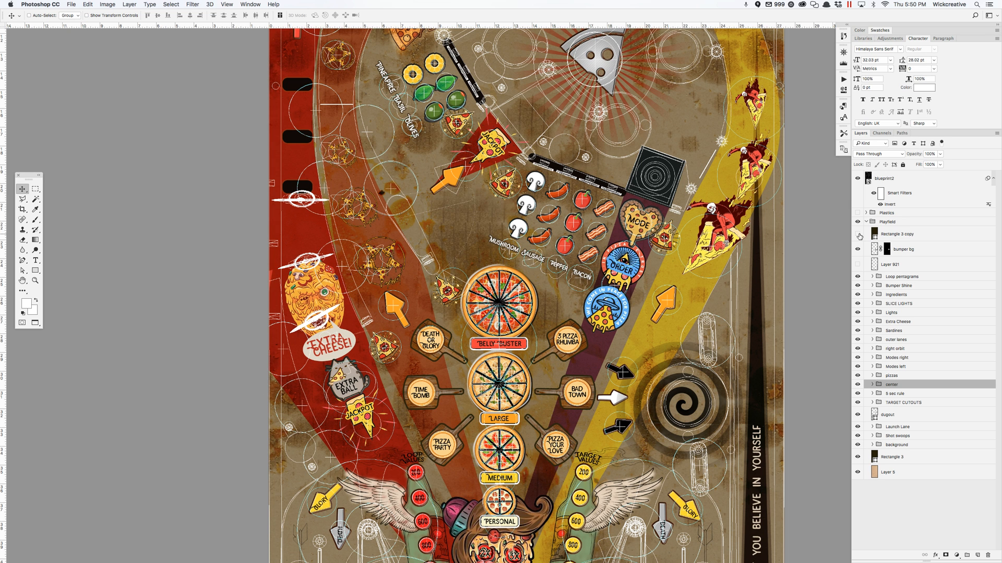
click(859, 236)
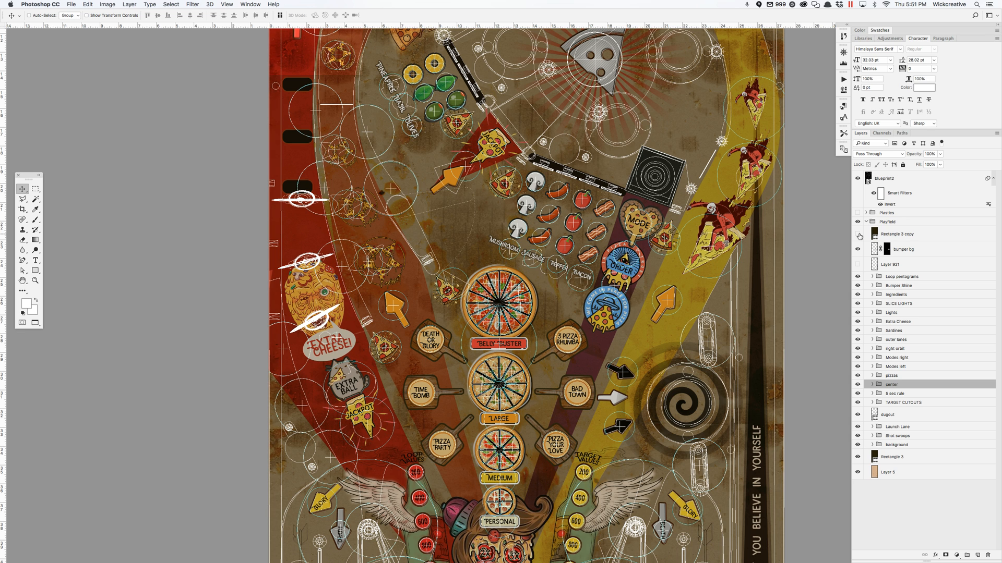
click(858, 236)
click(859, 235)
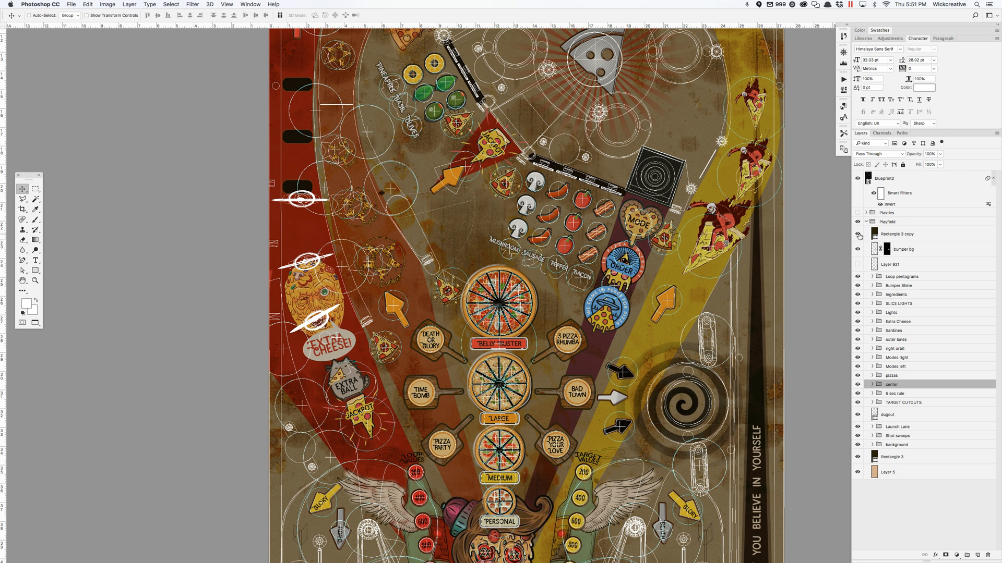
click(858, 236)
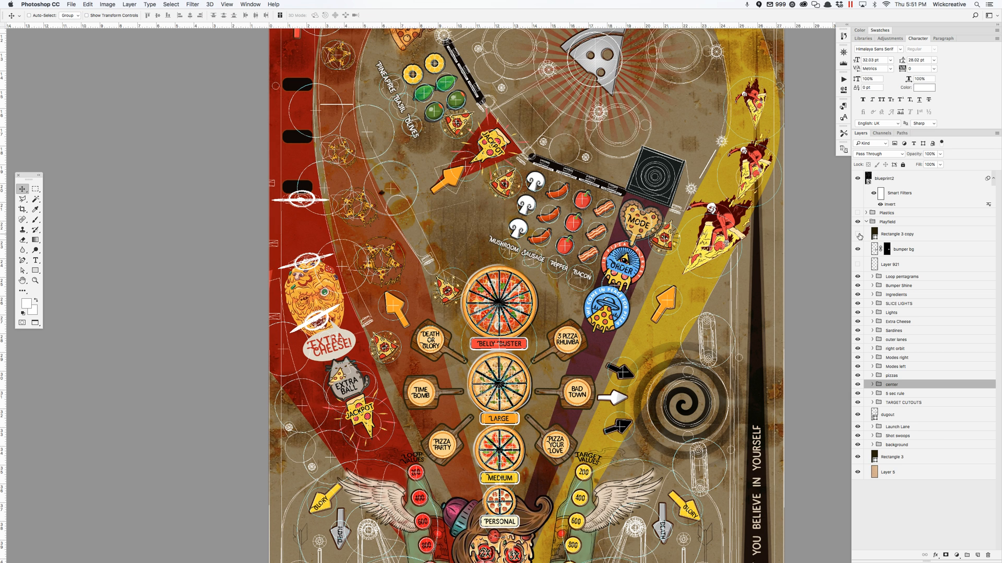
click(858, 235)
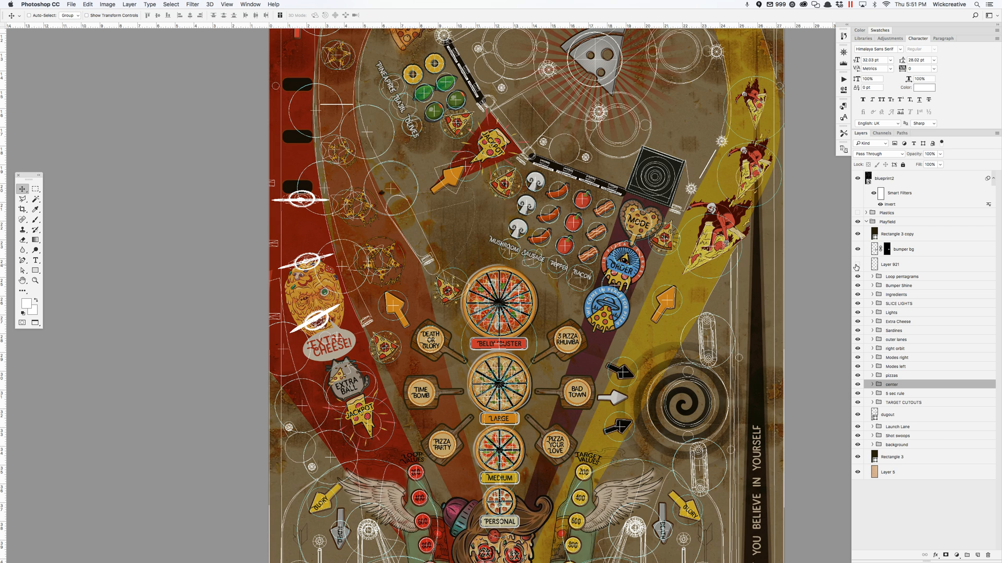
Hide the blueprint2 layer and show the Plastics group over the finished playfield artwork
click(858, 214)
click(857, 181)
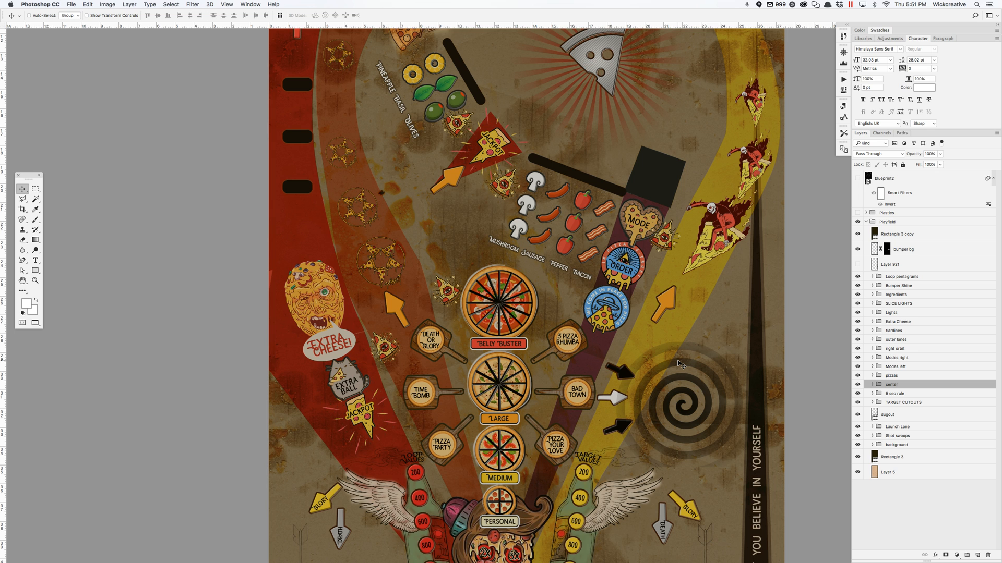
key(super+minus)
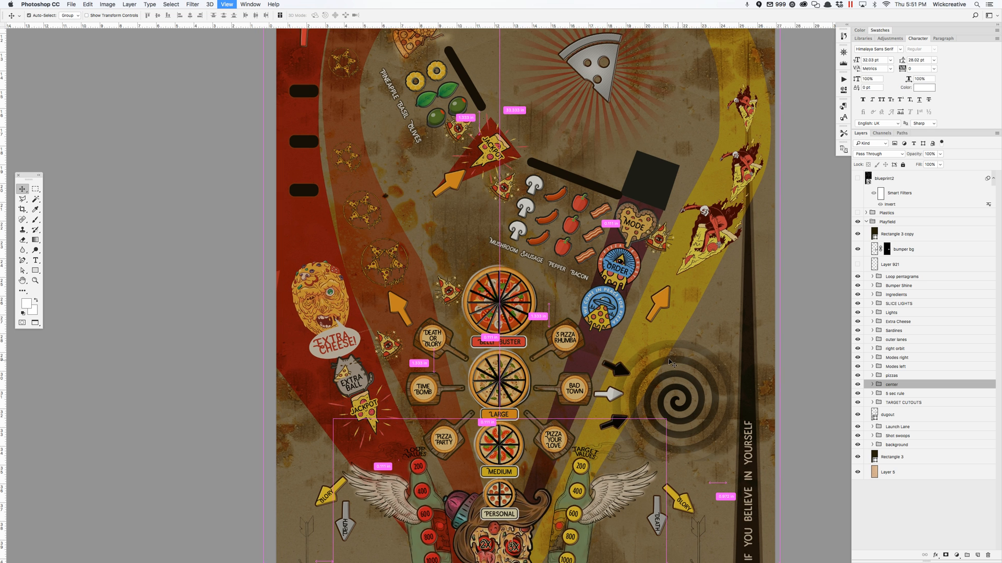
key(super+minus)
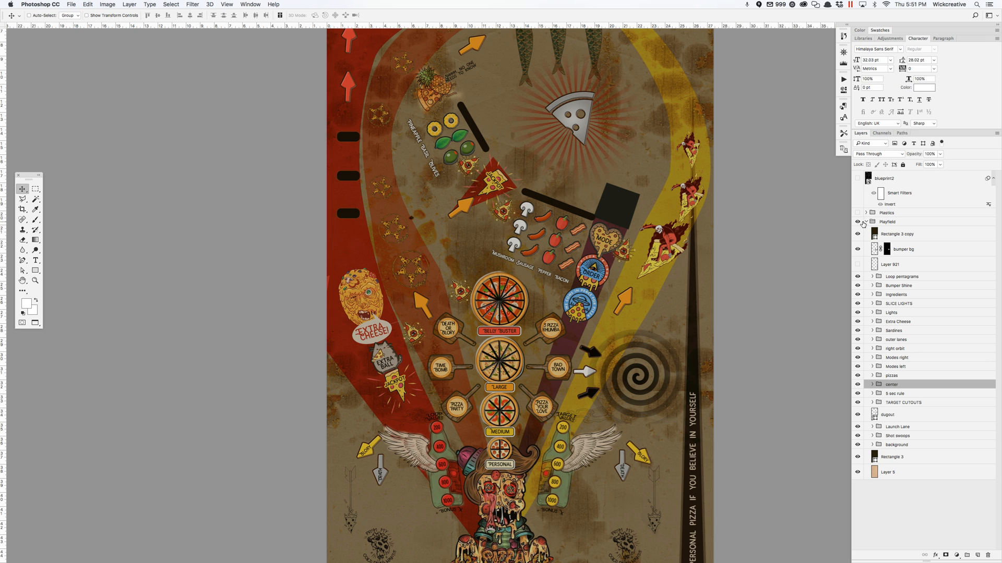
click(858, 214)
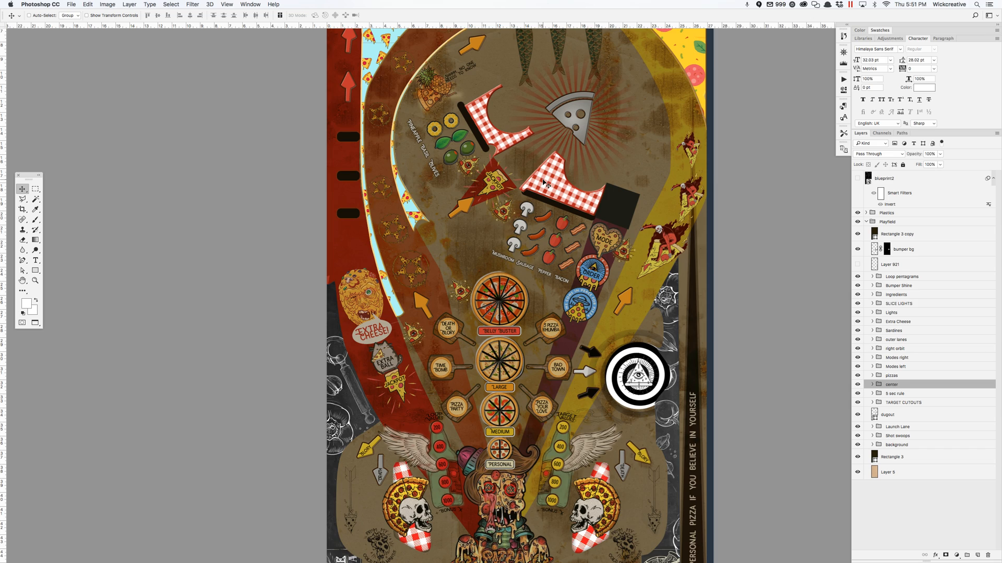
Examine the red checkered plastics around the Jackpot slice and ingredient inserts up close
key(super+equal)
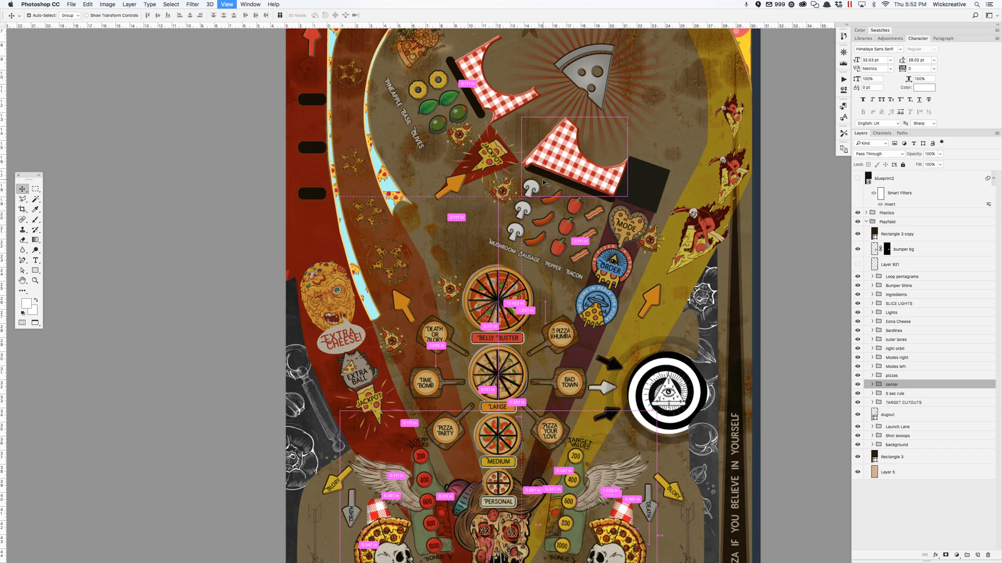
key(super+equal)
key(super+equal)
key(super+equal)
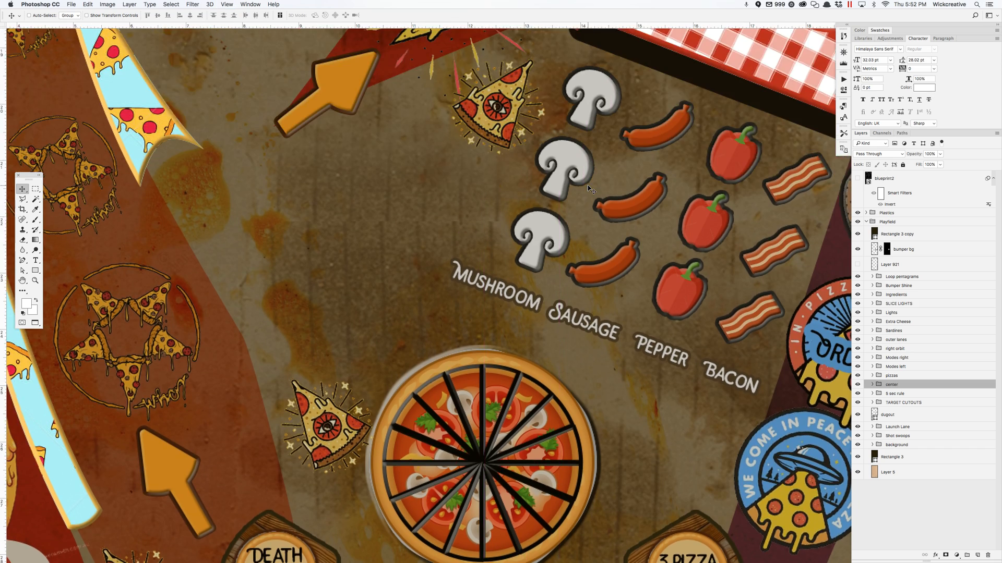
scroll(589, 189, up, 5)
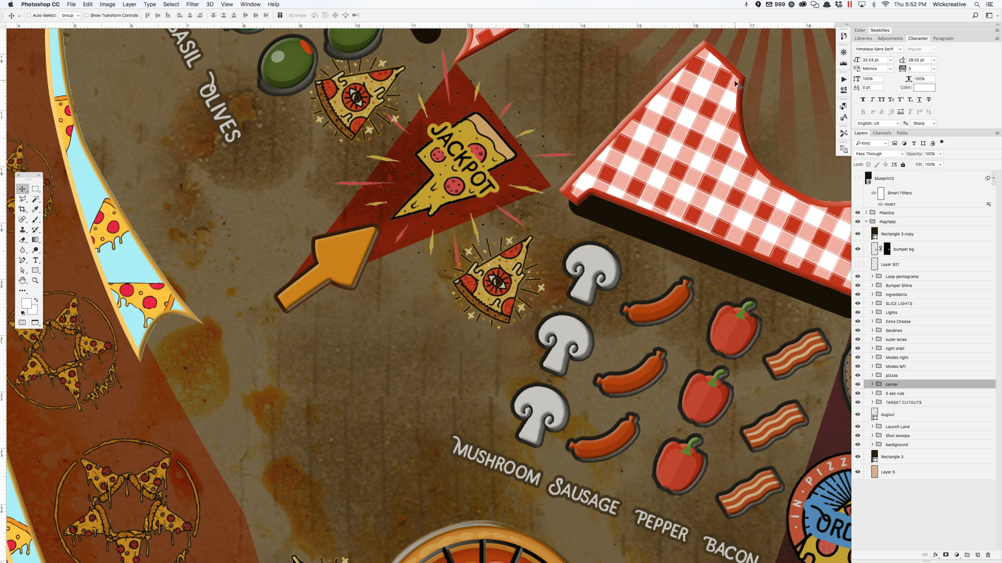
scroll(595, 223, up, 4)
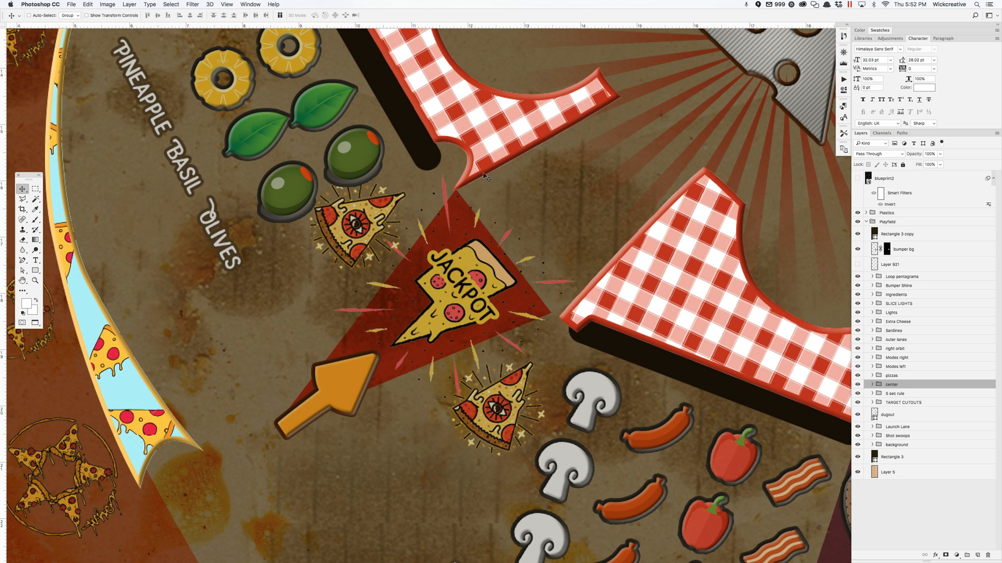
scroll(392, 202, up, 6)
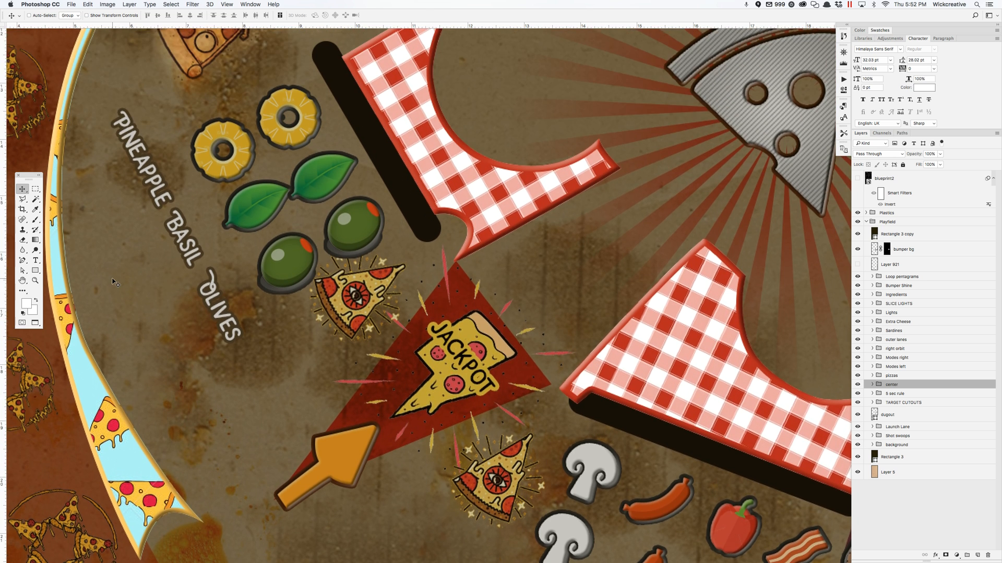
scroll(119, 272, up, 10)
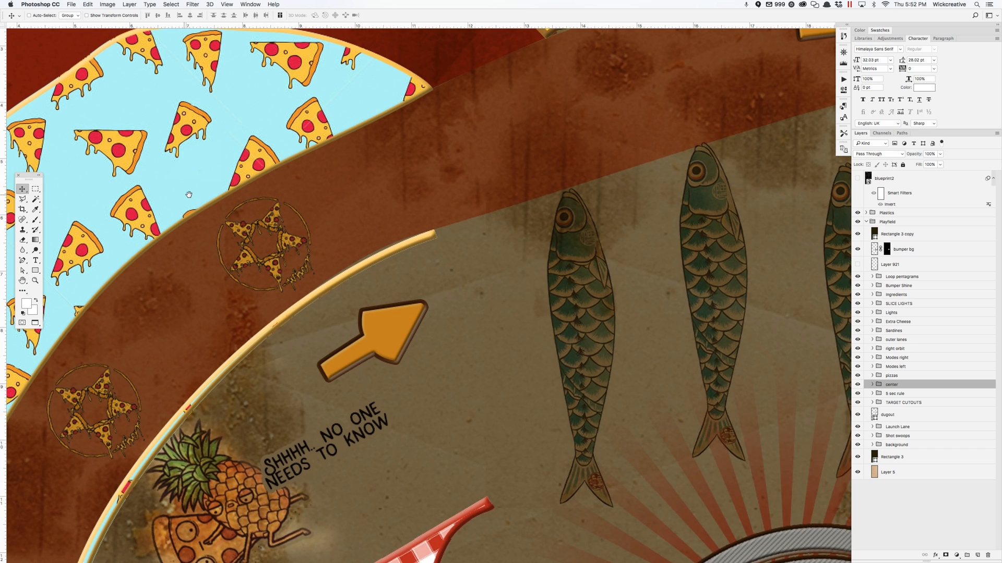
Examine the blue pizza-slice patterned plastics along the loop lane down to the Extra Cheese face
scroll(282, 194, left, 3)
scroll(282, 194, left, 8)
scroll(373, 245, down, 3)
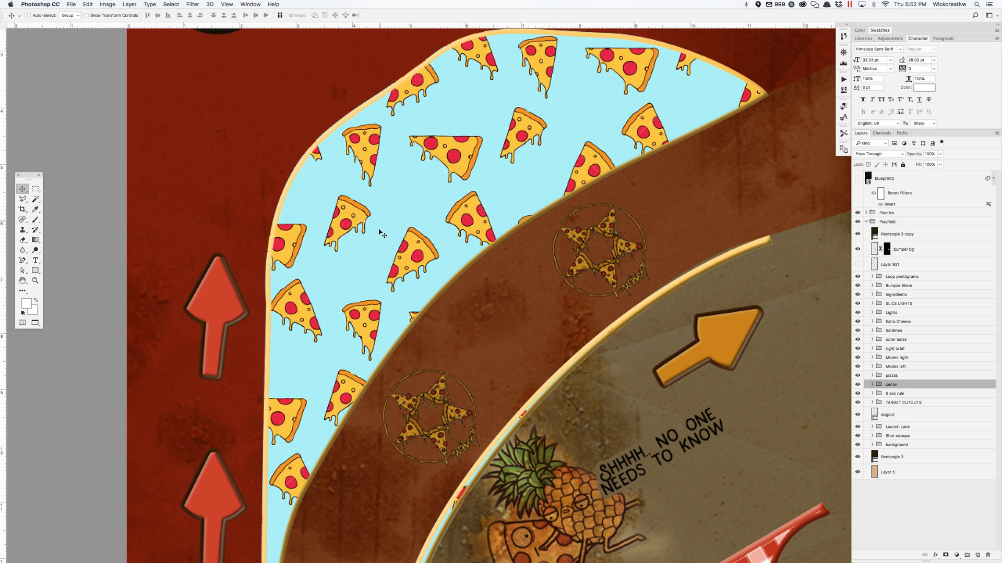
scroll(374, 245, down, 15)
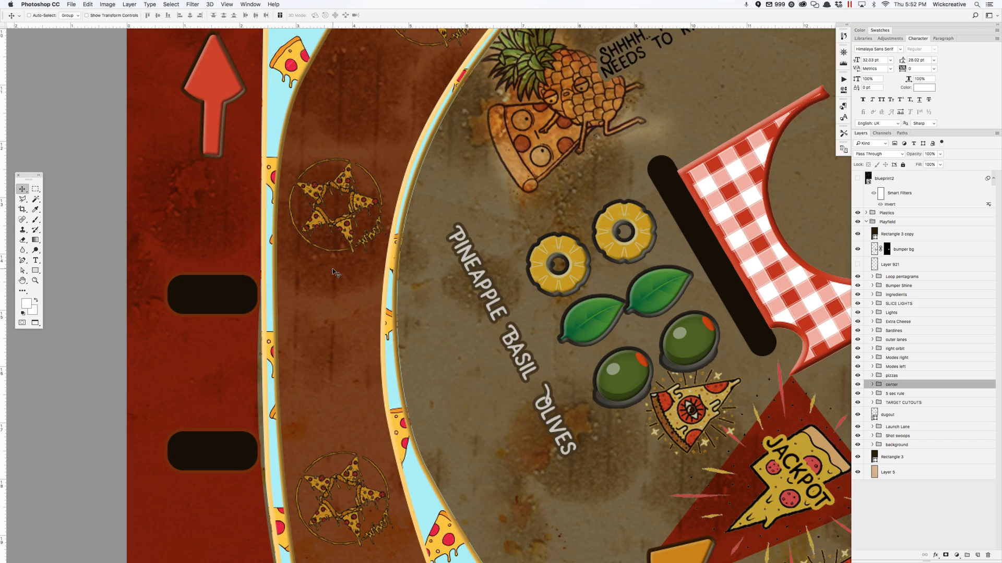
scroll(333, 268, down, 8)
key(super+semicolon)
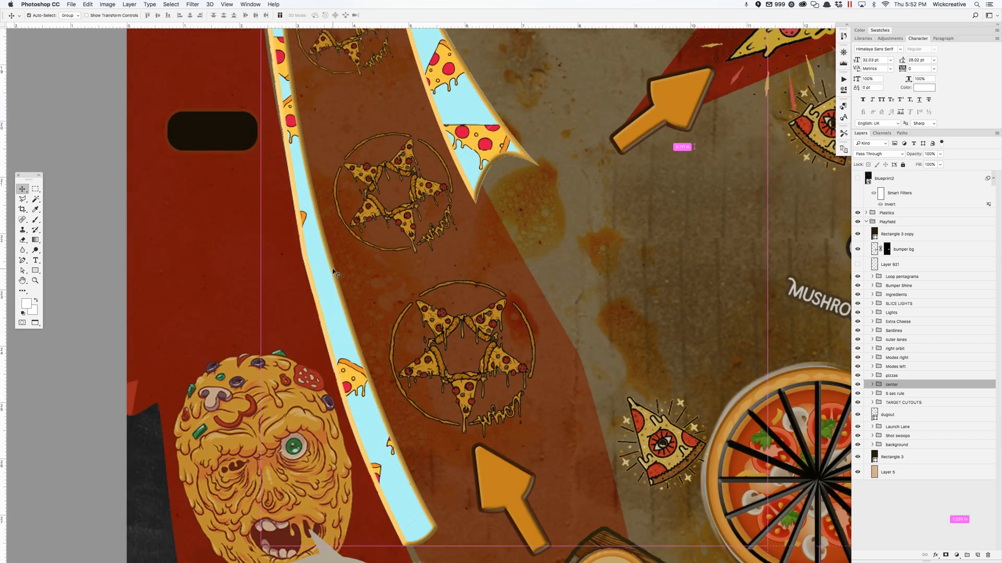
Examine the lower playfield's plastics as a whole, including the skull pizzas, checkered pieces and black-and-white eye disc
key(super+minus)
key(super+minus)
key(super+minus)
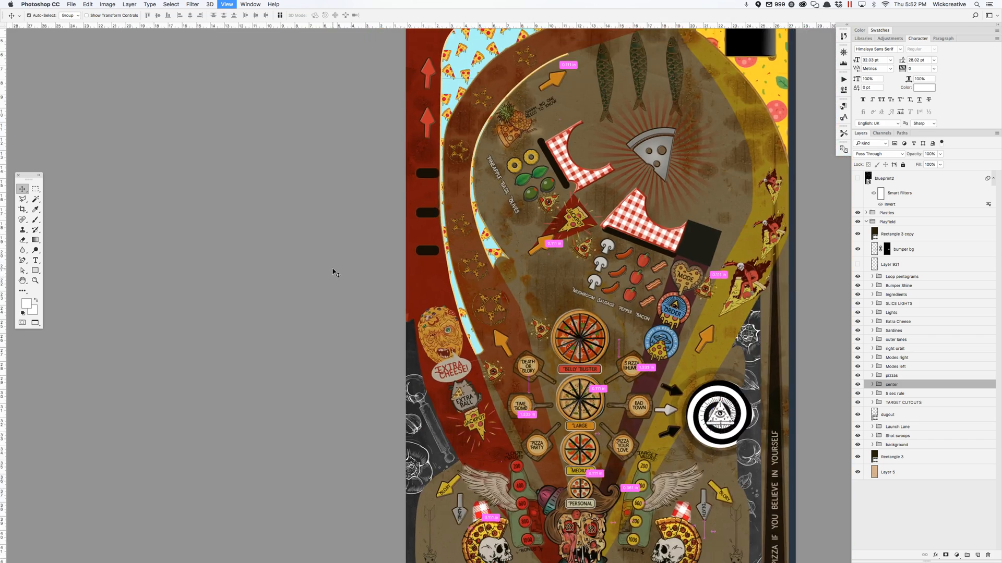
scroll(540, 429, down, 5)
scroll(540, 429, right, 3)
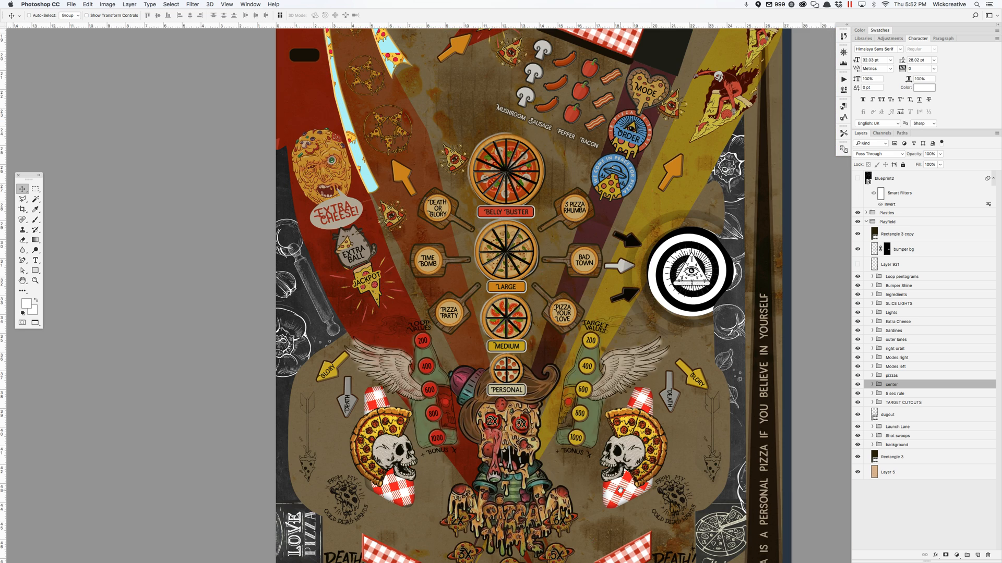
scroll(645, 369, down, 3)
scroll(645, 369, left, 1)
scroll(644, 369, down, 3)
scroll(611, 418, up, 6)
scroll(610, 417, right, 2)
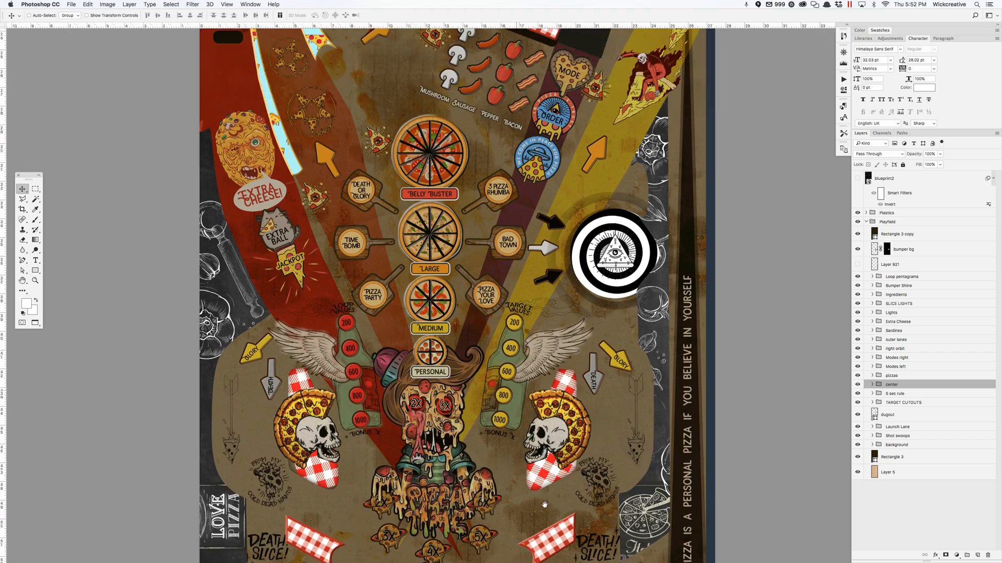
Show the blueprint2 layer again over the playfield artwork and plastics at the upper playfield
scroll(592, 415, up, 8)
scroll(558, 268, up, 5)
scroll(557, 267, left, 1)
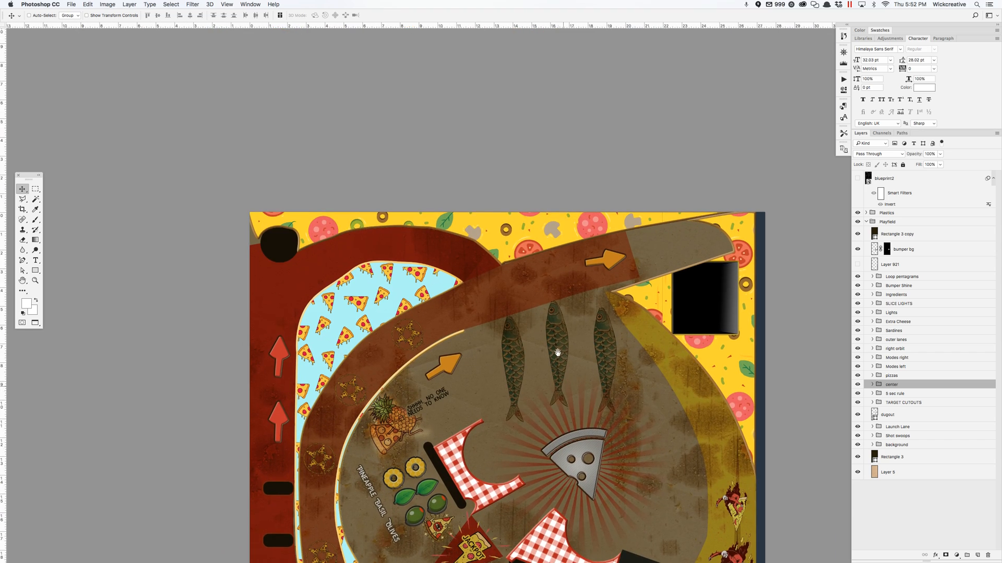
scroll(557, 267, down, 3)
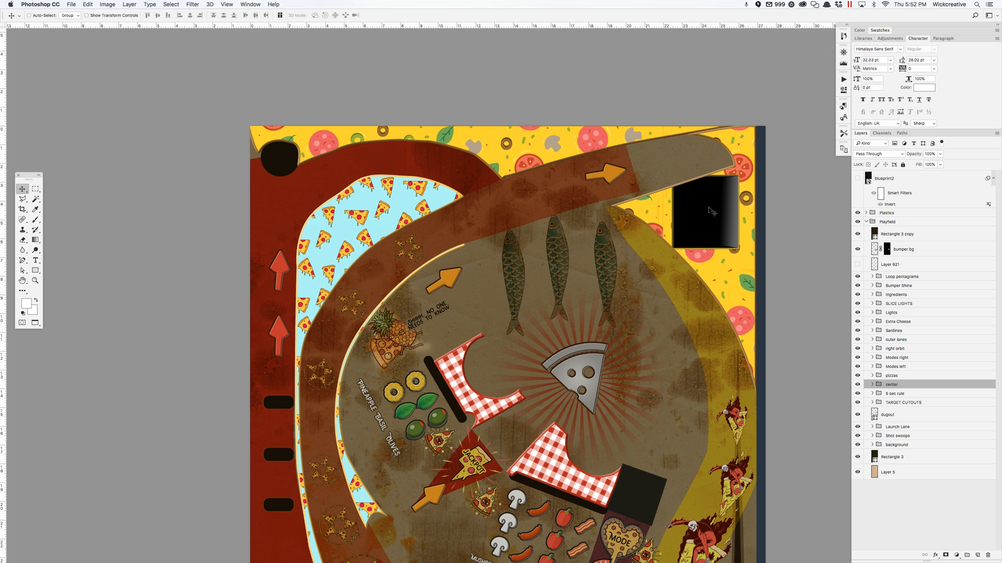
click(858, 179)
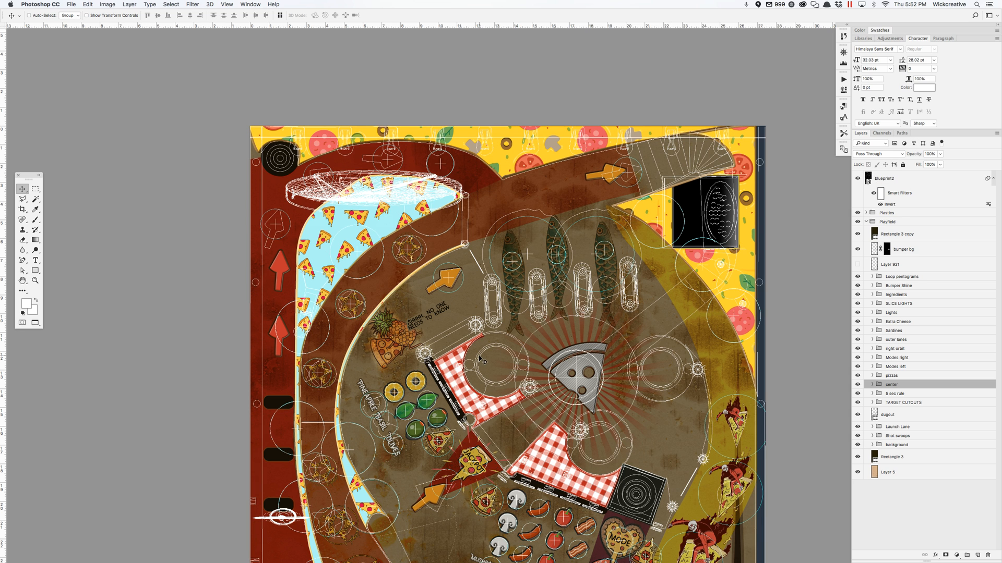
Examine the blueprint overlay against the lower playfield, from the bottom apron and 5 Sec Rule art to the skull pizzas
scroll(491, 360, down, 5)
scroll(488, 357, down, 20)
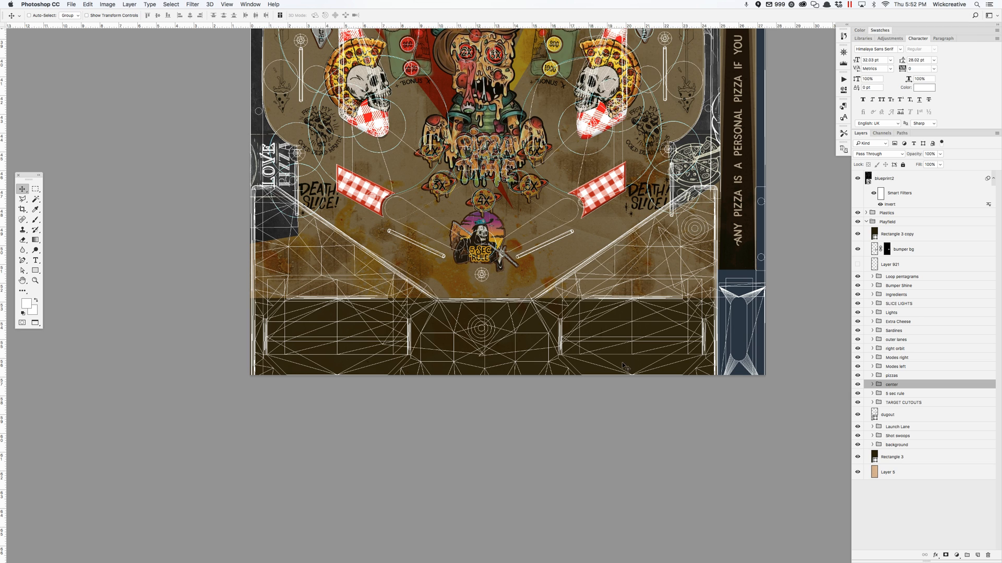
scroll(616, 378, up, 3)
scroll(616, 378, up, 5)
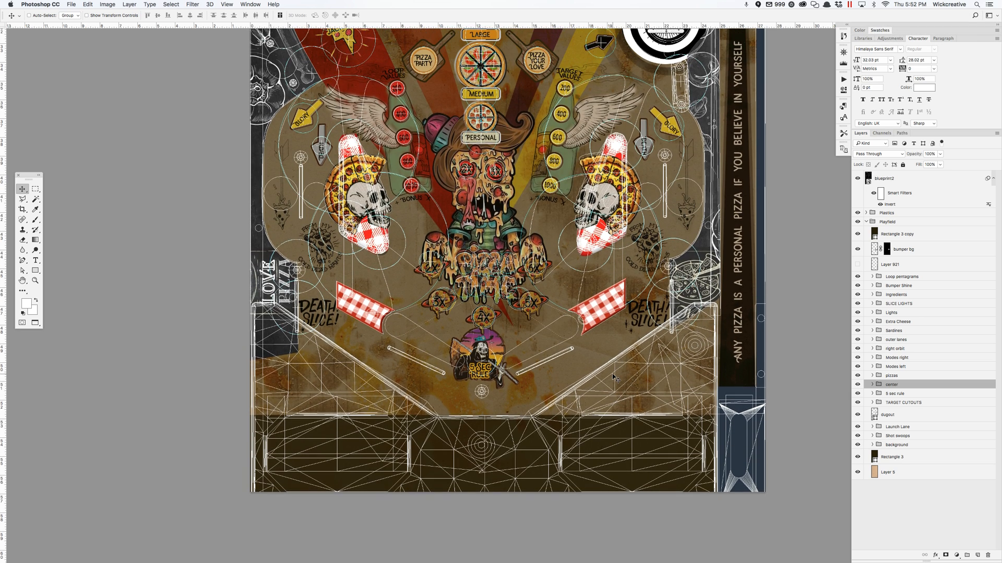
scroll(615, 378, up, 8)
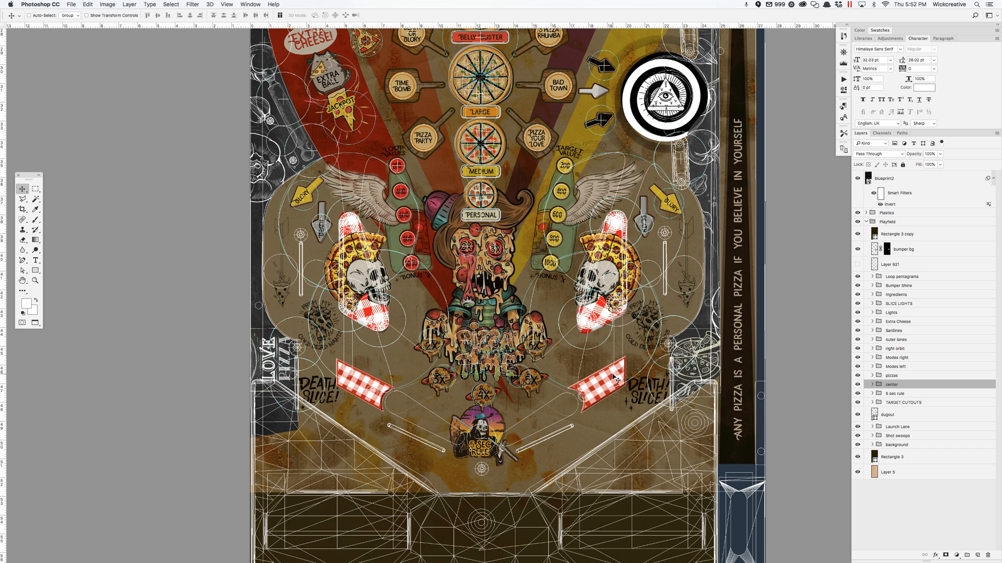
scroll(615, 378, down, 3)
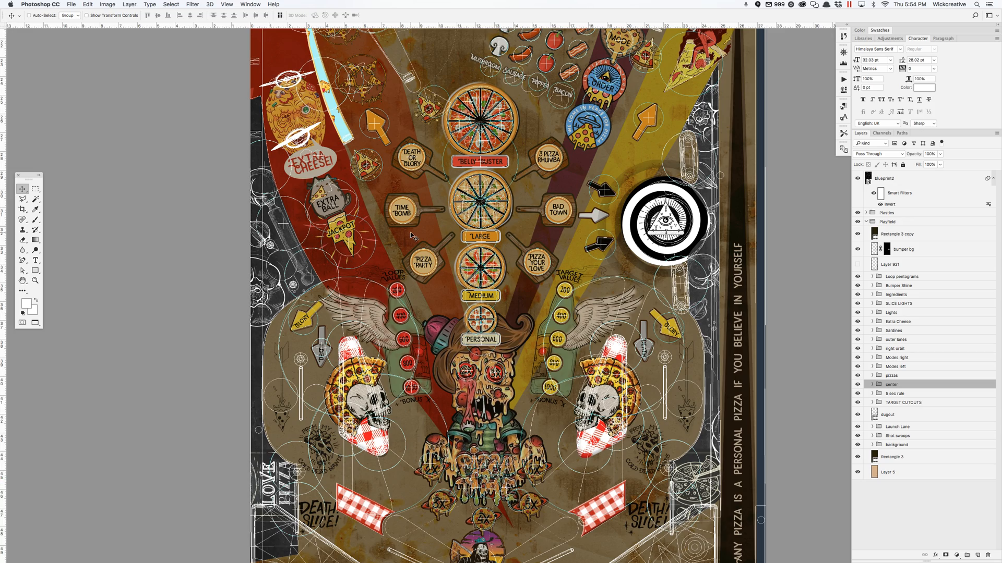
Examine the blueprint overlay against the middle and upper playfield, including the ingredient inserts, checkered plastics, pizza inserts and eye disc
scroll(410, 236, up, 10)
scroll(410, 236, up, 10)
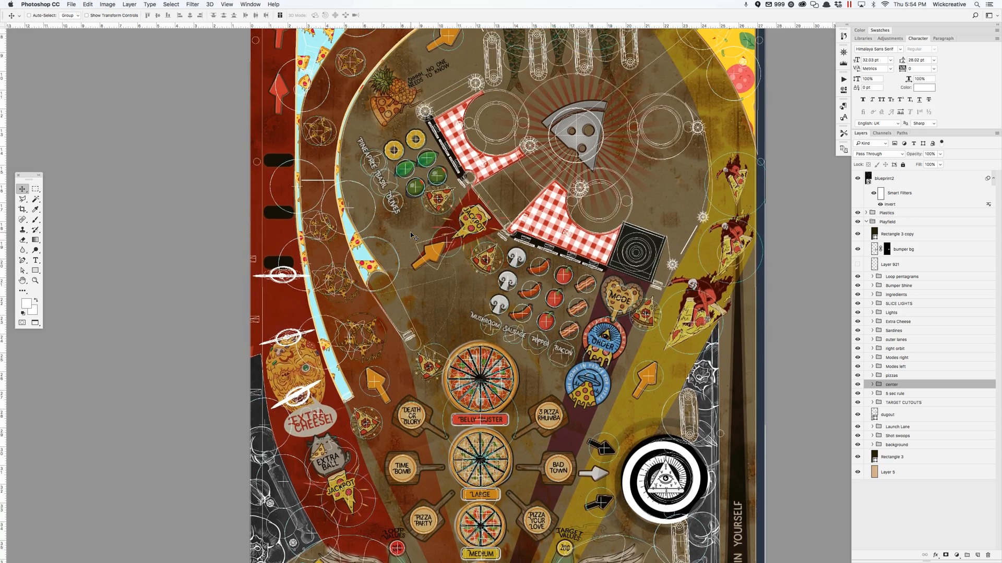
scroll(412, 236, down, 17)
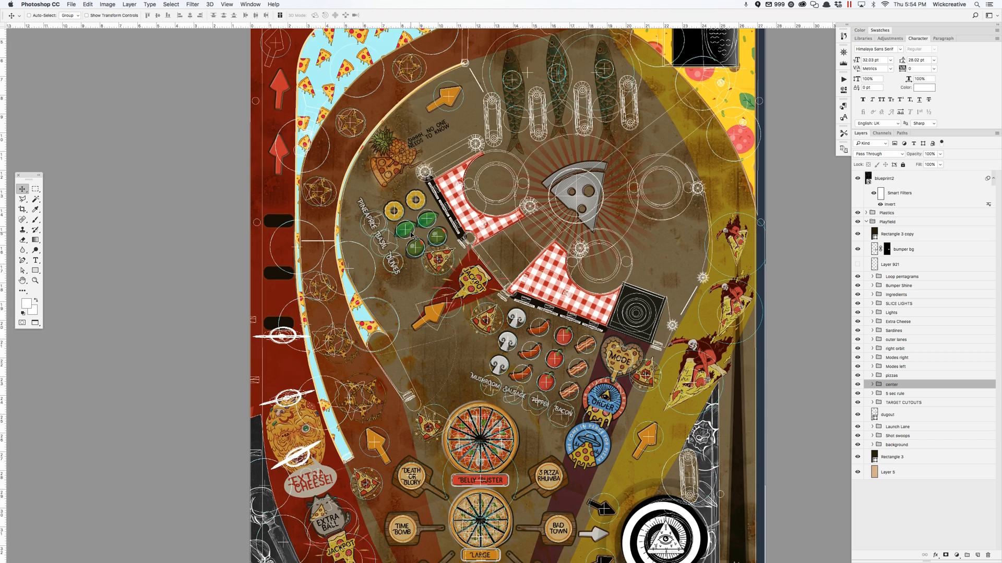
scroll(412, 236, up, 2)
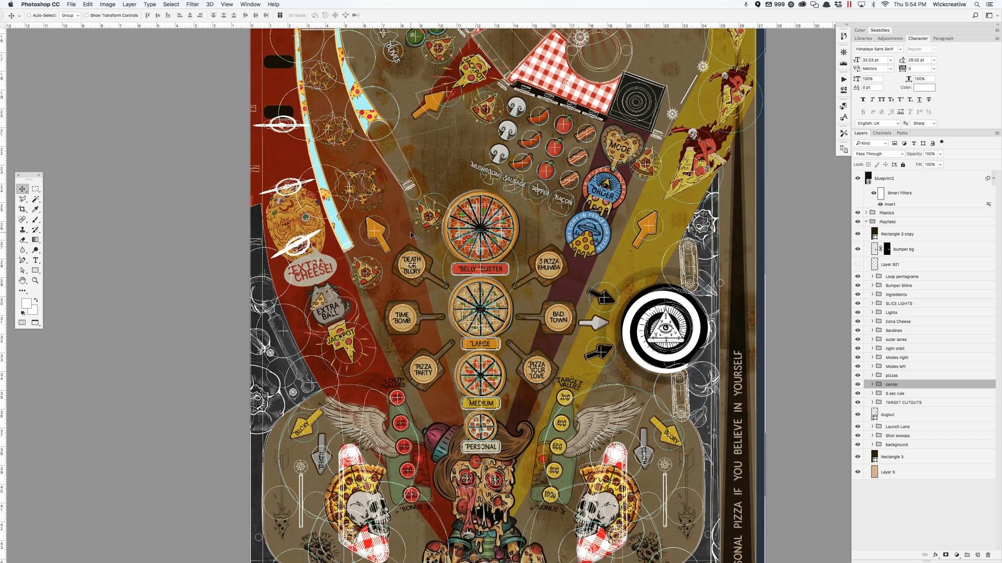
scroll(411, 236, up, 1)
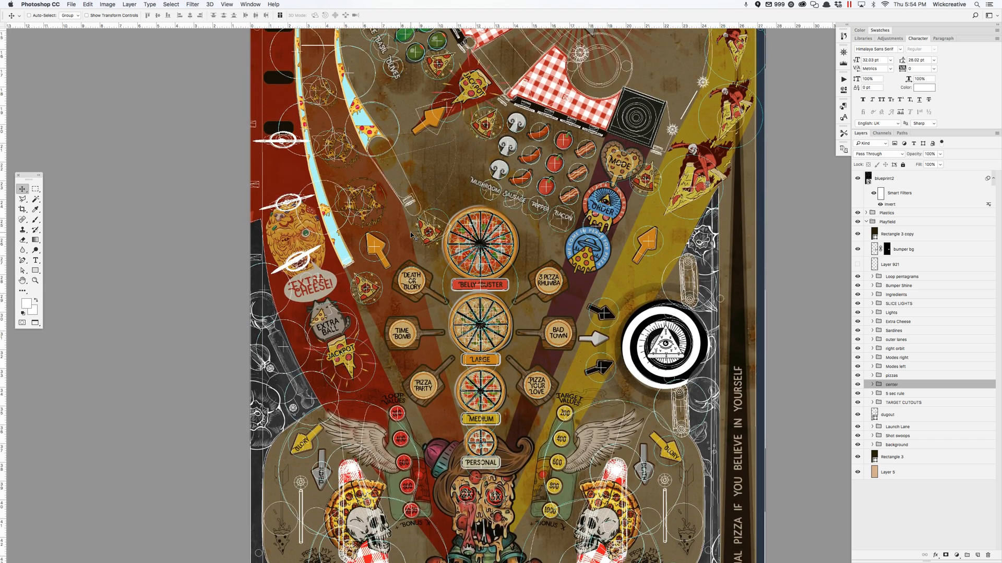
scroll(412, 236, up, 1)
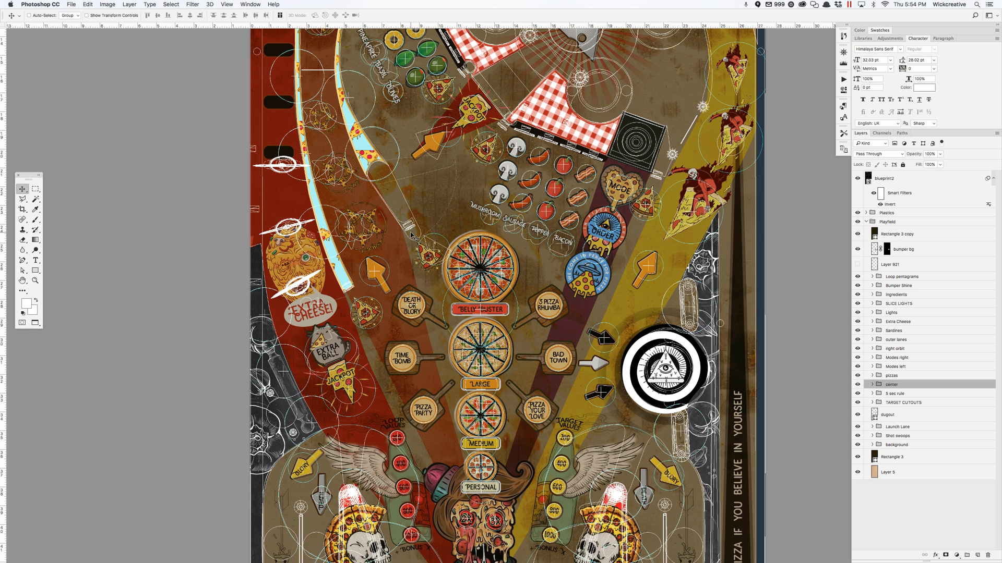
scroll(412, 236, up, 2)
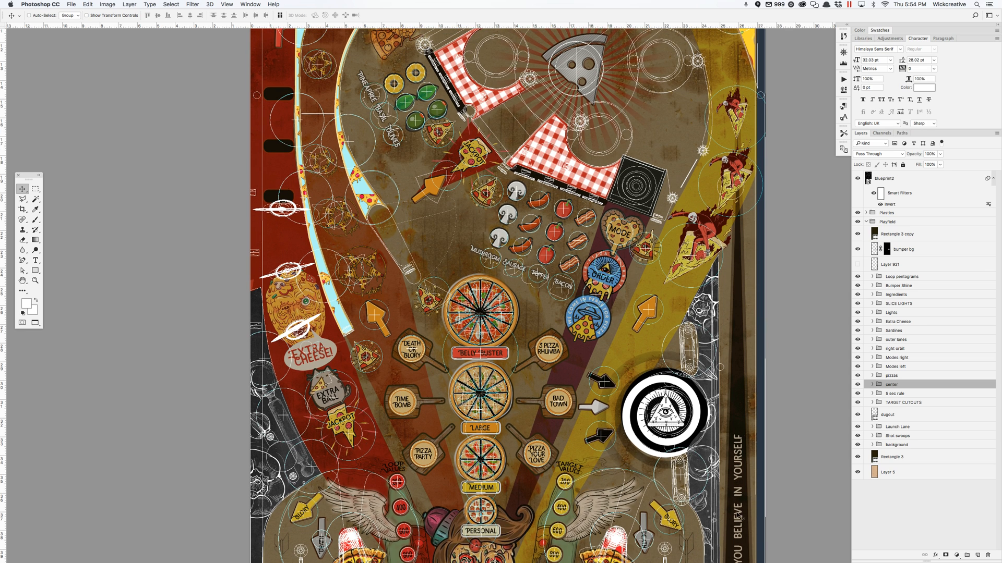